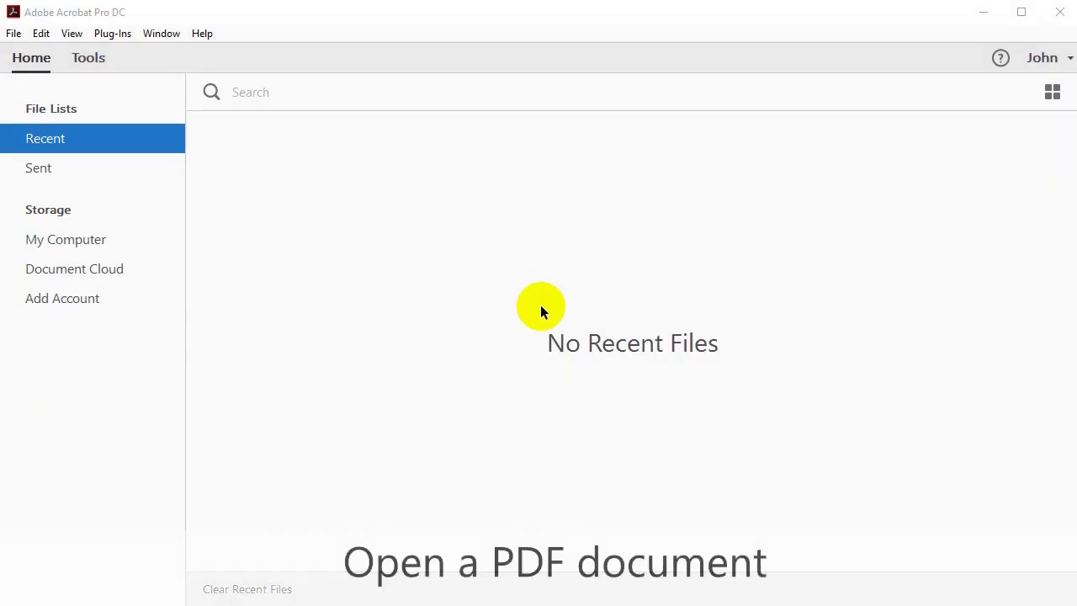
- Open CriminalAppeals.pdf and zoom the page view to 100%
click(15, 35)
click(67, 60)
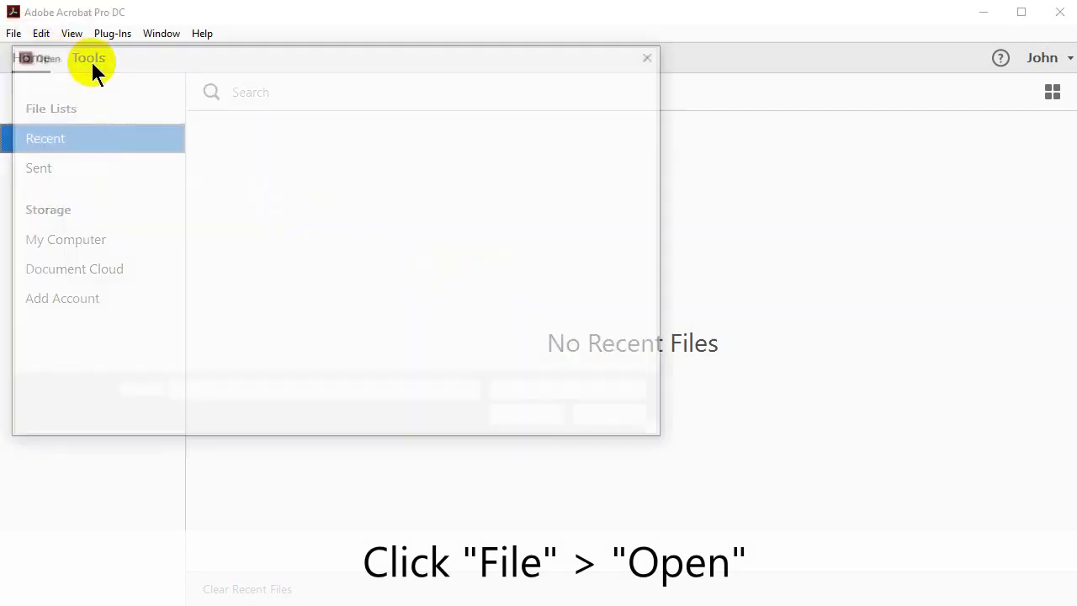
click(241, 249)
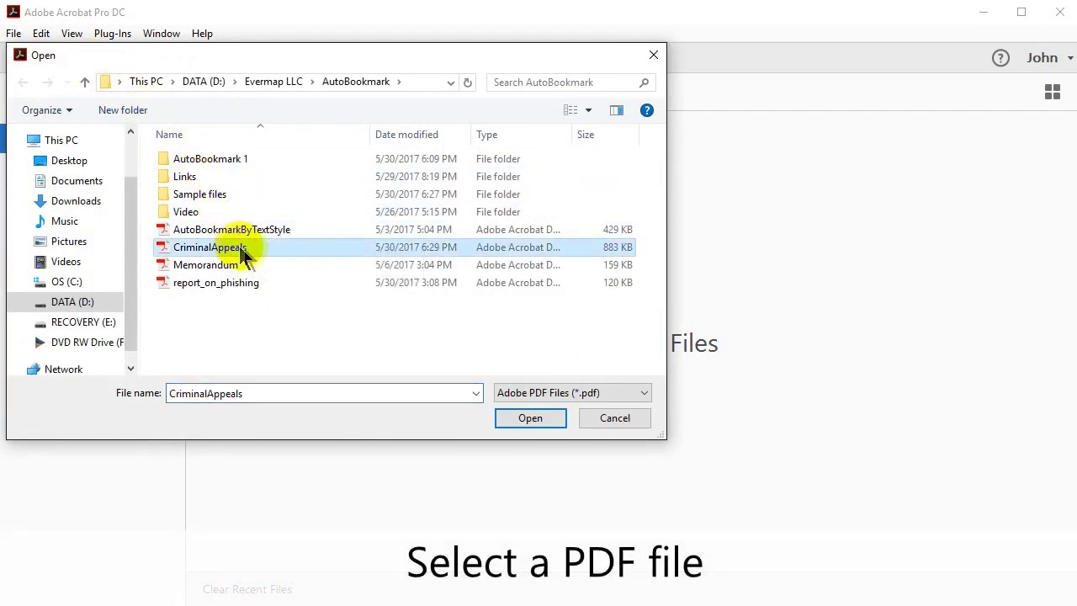
click(551, 422)
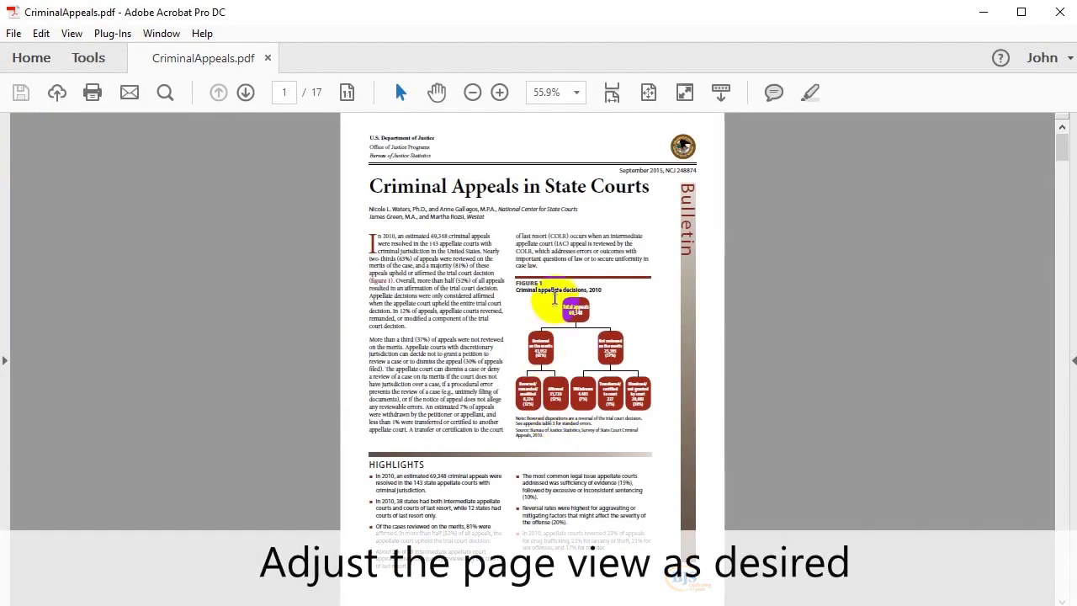
click(500, 92)
click(500, 92)
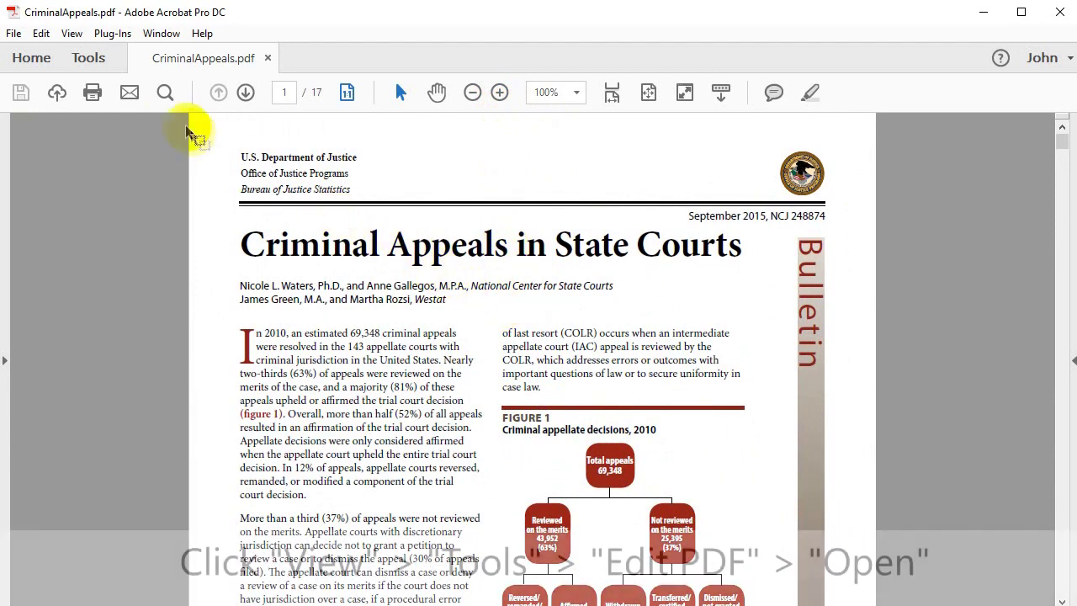
- Switch into Edit PDF mode from the Tools list
click(72, 34)
mouse_move(190, 185)
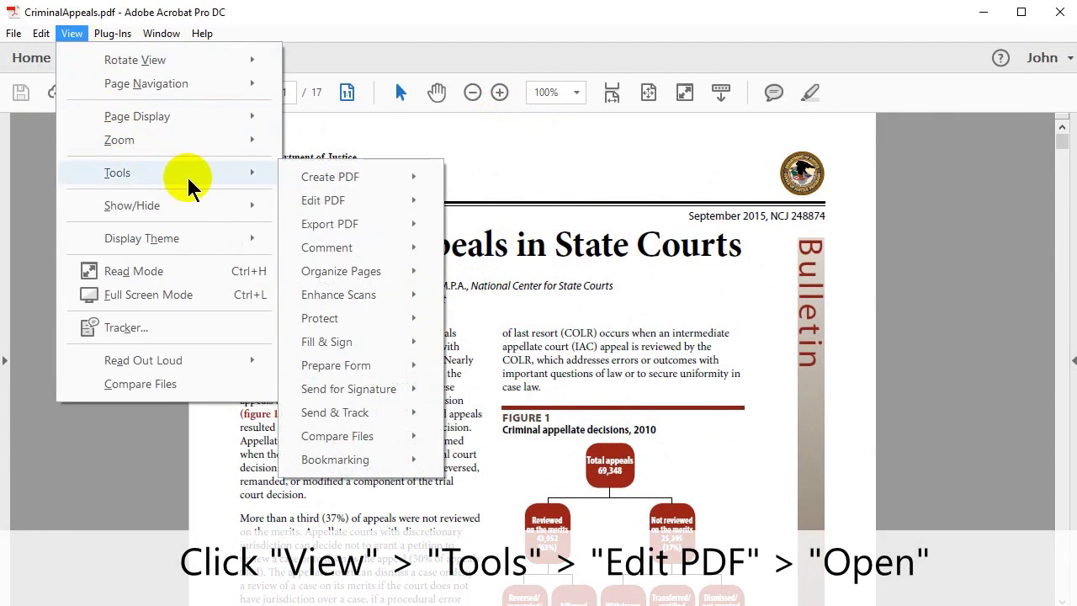
mouse_move(371, 200)
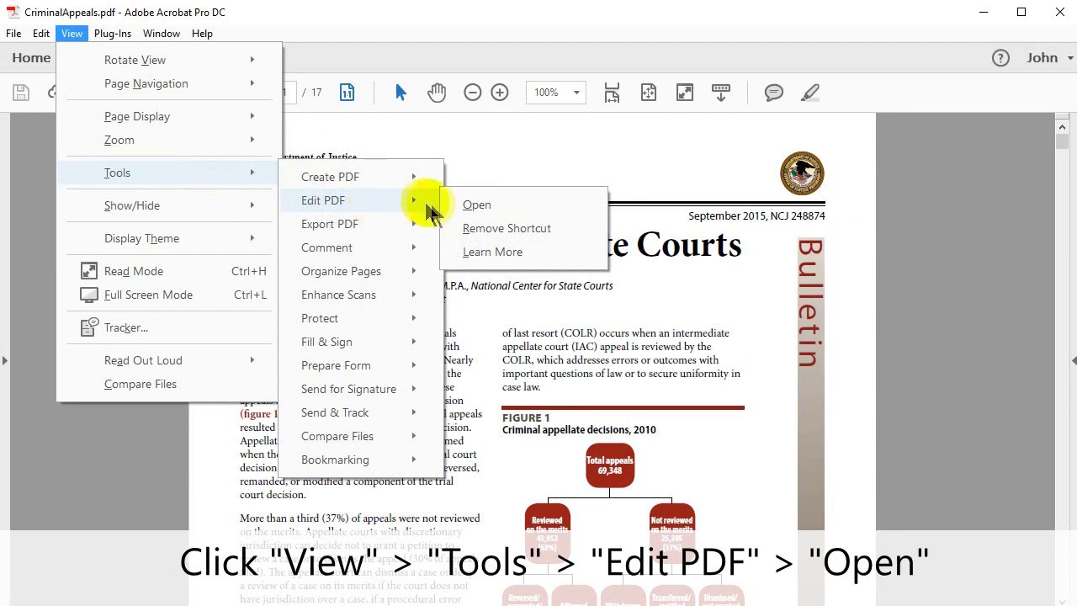
click(508, 207)
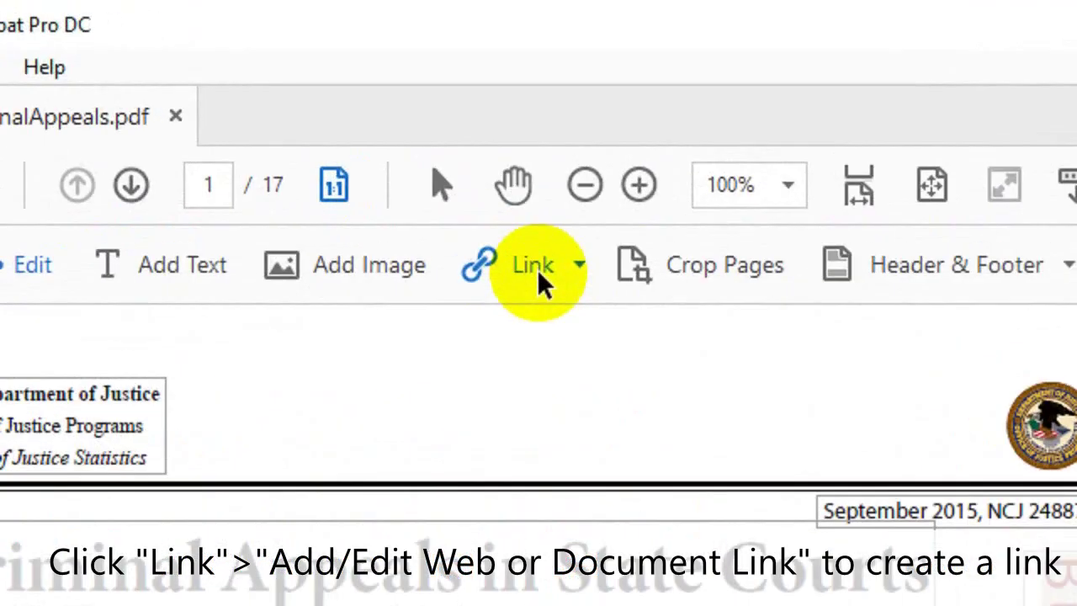
- On page 13, draw a new web/document link rectangle around 'figure 1:' in the Appendix Table 3 heading
click(450, 139)
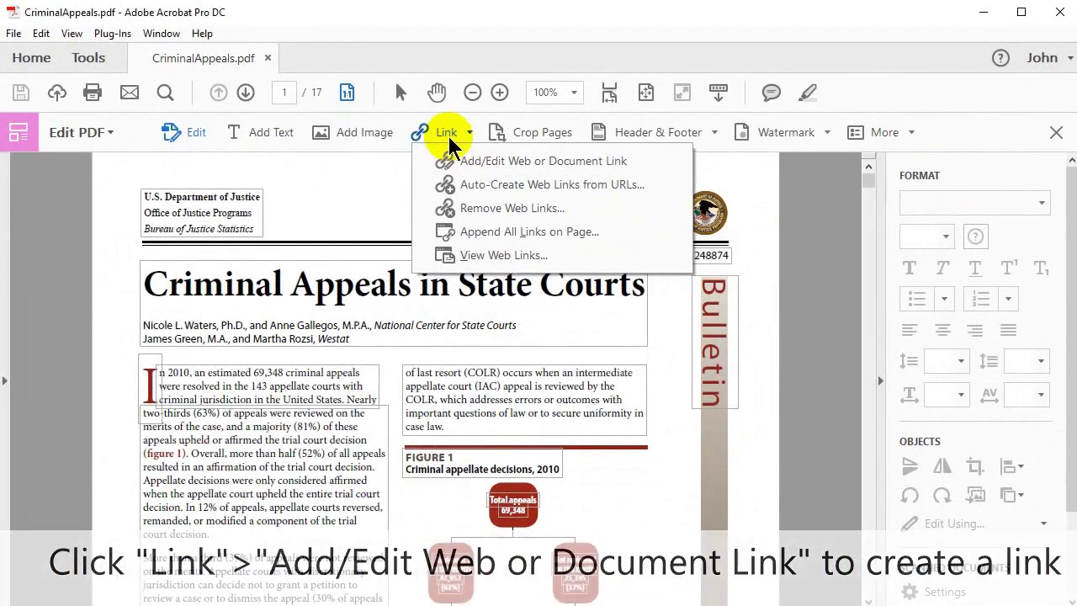
click(640, 322)
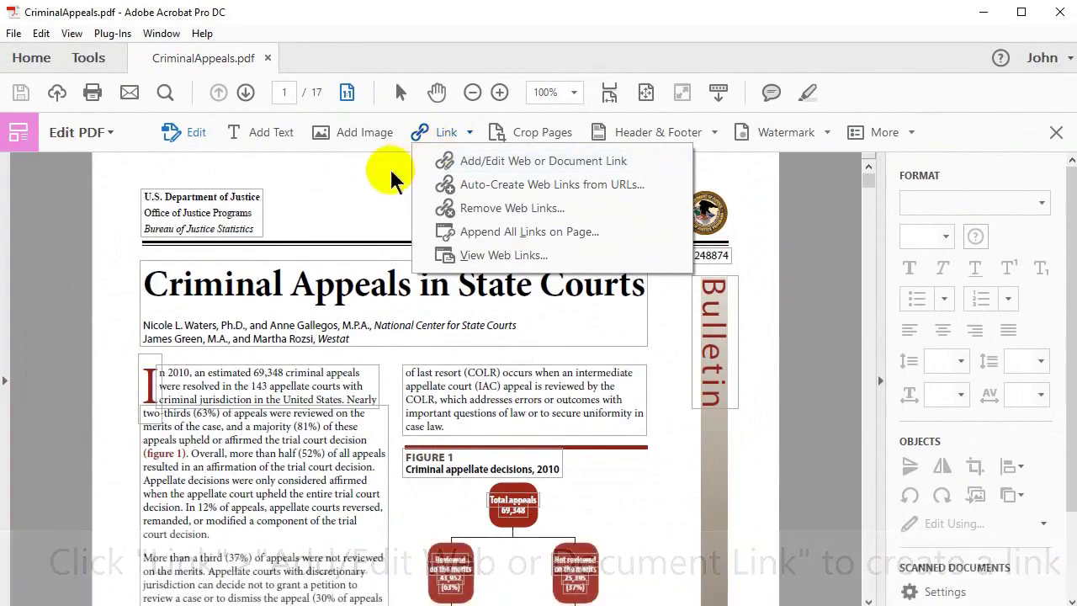
drag(871, 180, 875, 491)
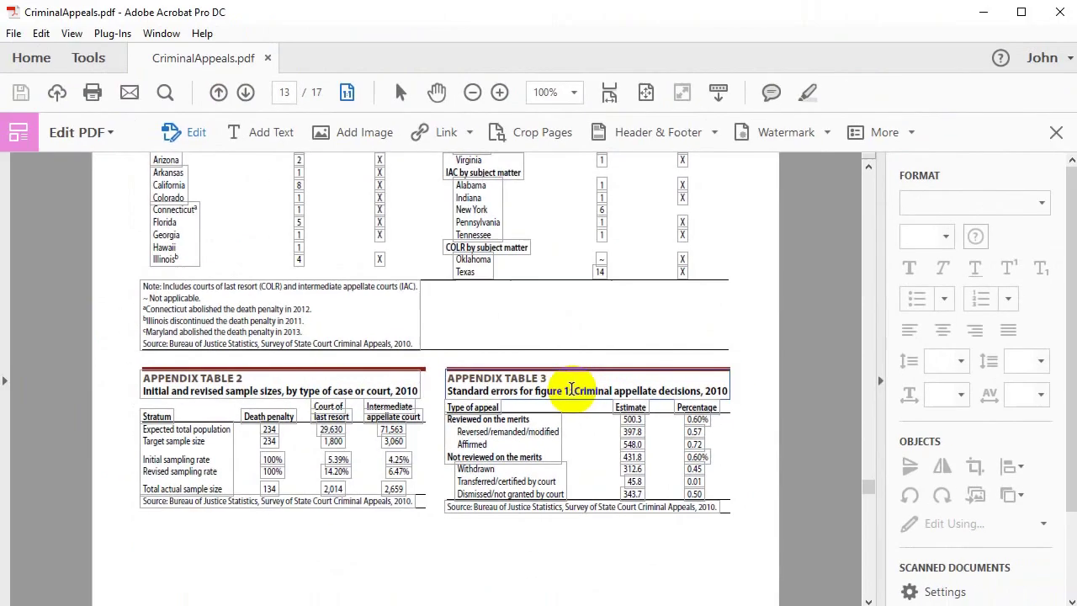
click(453, 136)
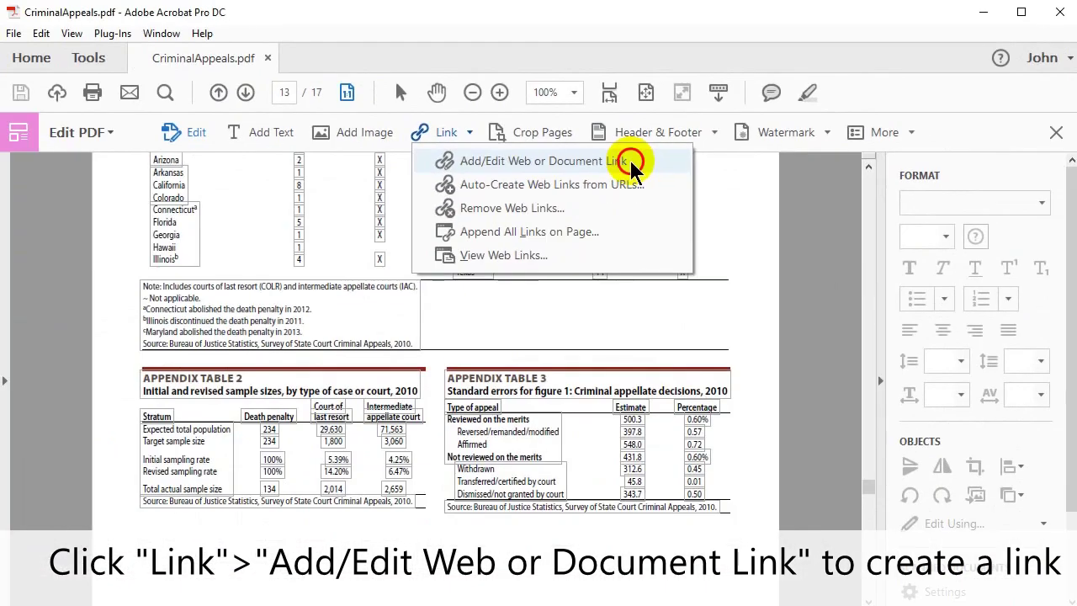
click(551, 305)
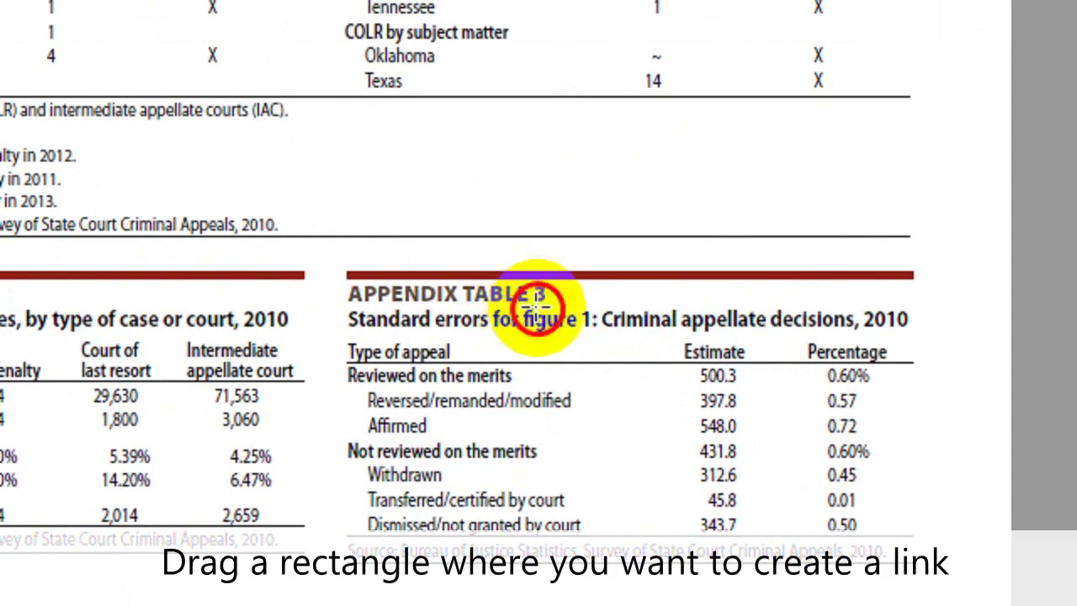
drag(521, 310, 595, 336)
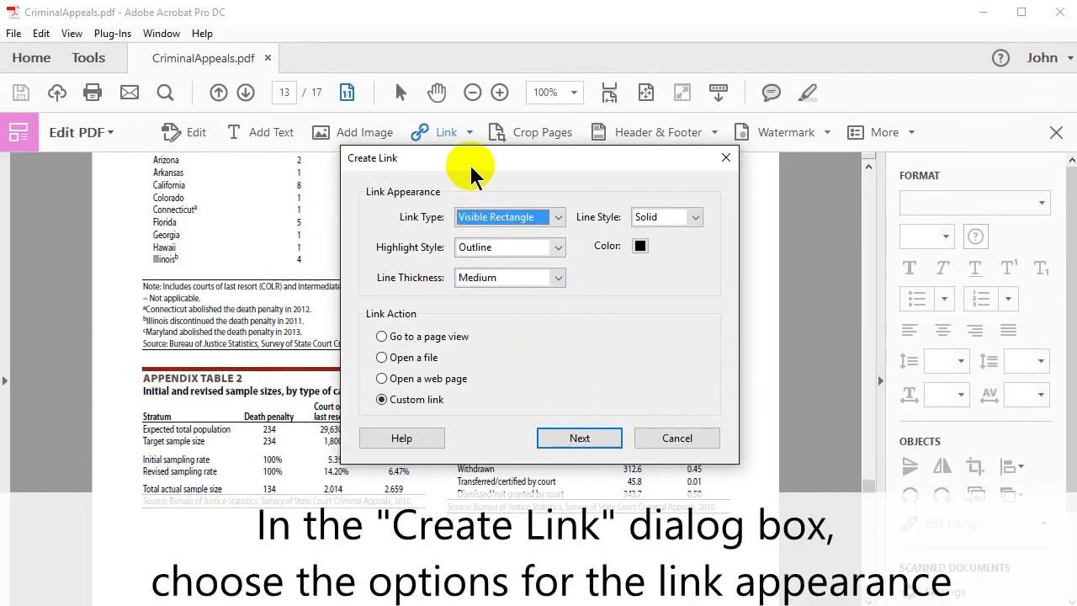
- Style the link as a Visible Rectangle with Outline highlight, Medium thickness, Underline style, blue colour
click(559, 217)
click(548, 235)
click(559, 247)
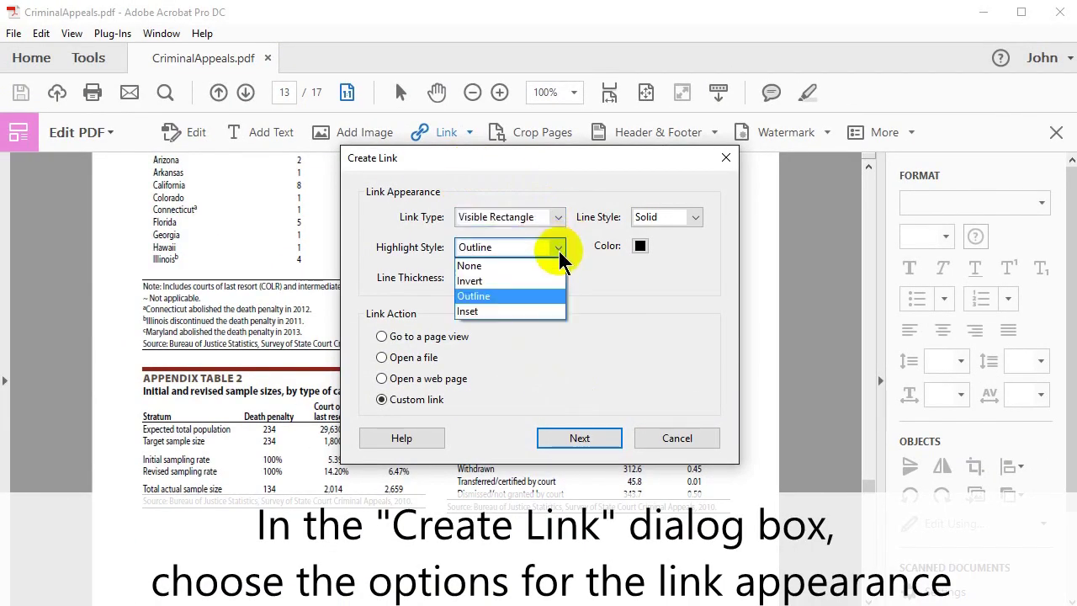
click(559, 289)
click(559, 279)
click(539, 311)
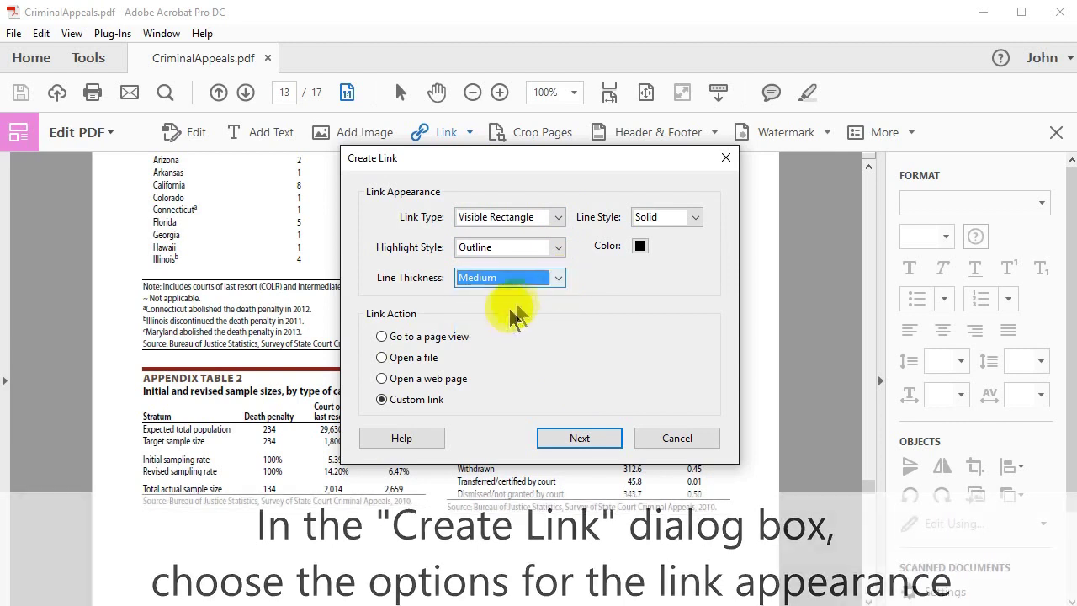
click(695, 217)
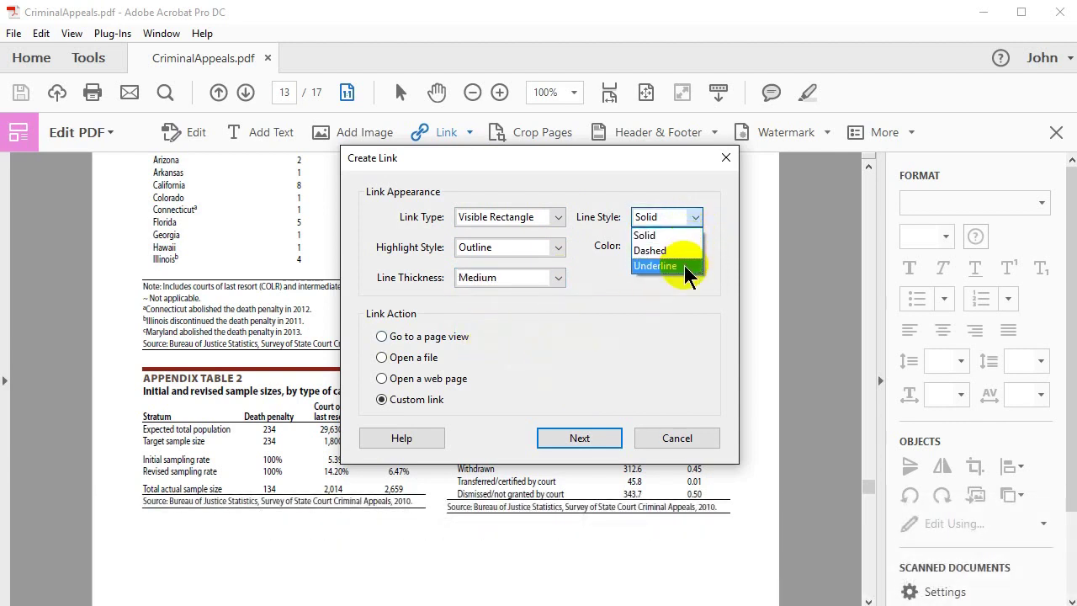
click(685, 266)
click(641, 245)
click(716, 290)
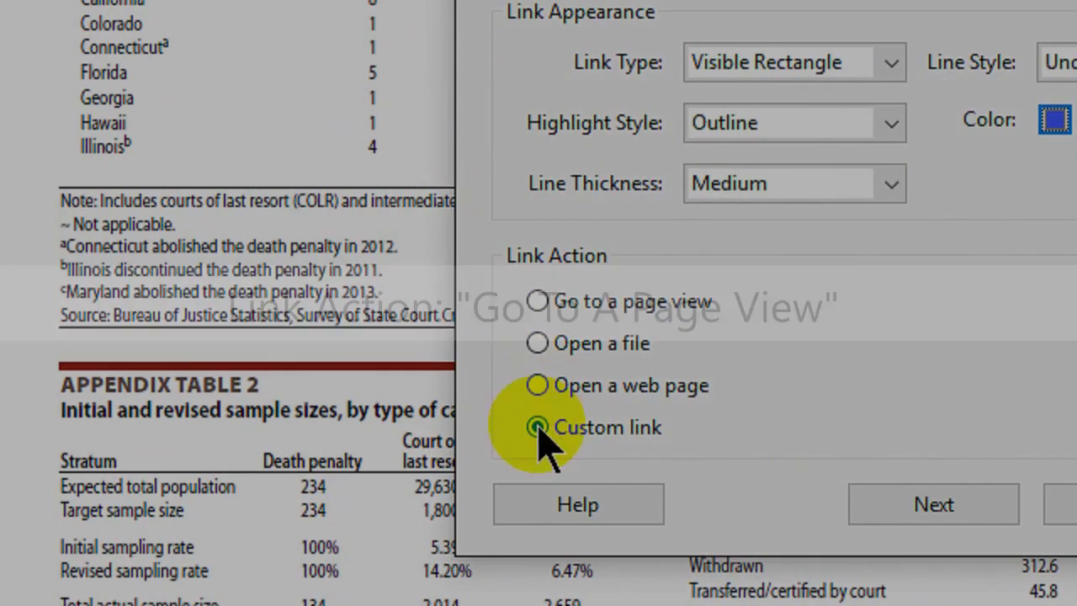
- Set the link action to Go to a page view and continue
click(546, 311)
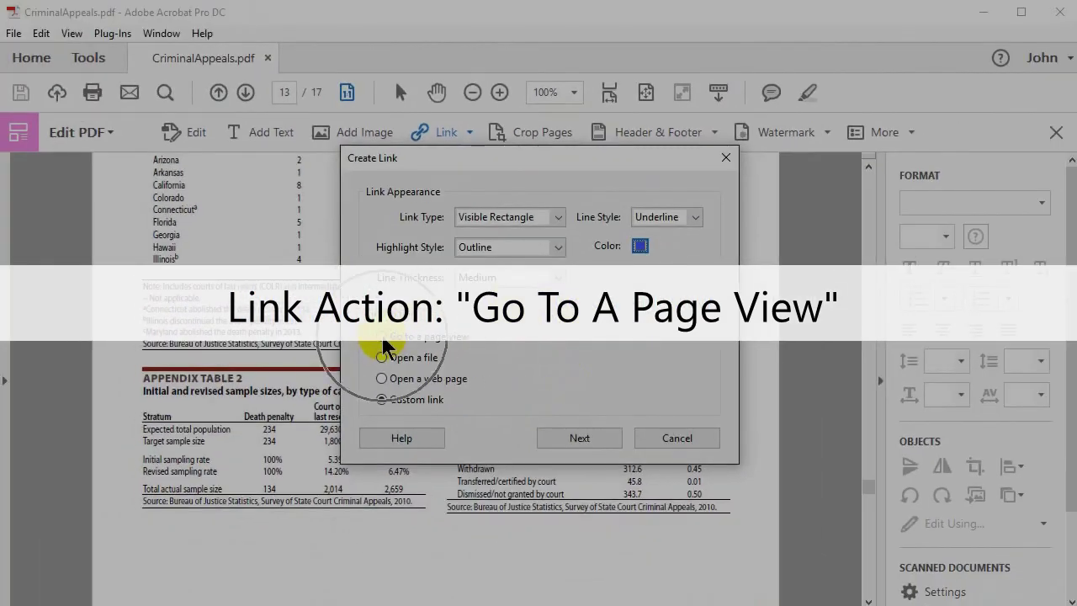
click(383, 338)
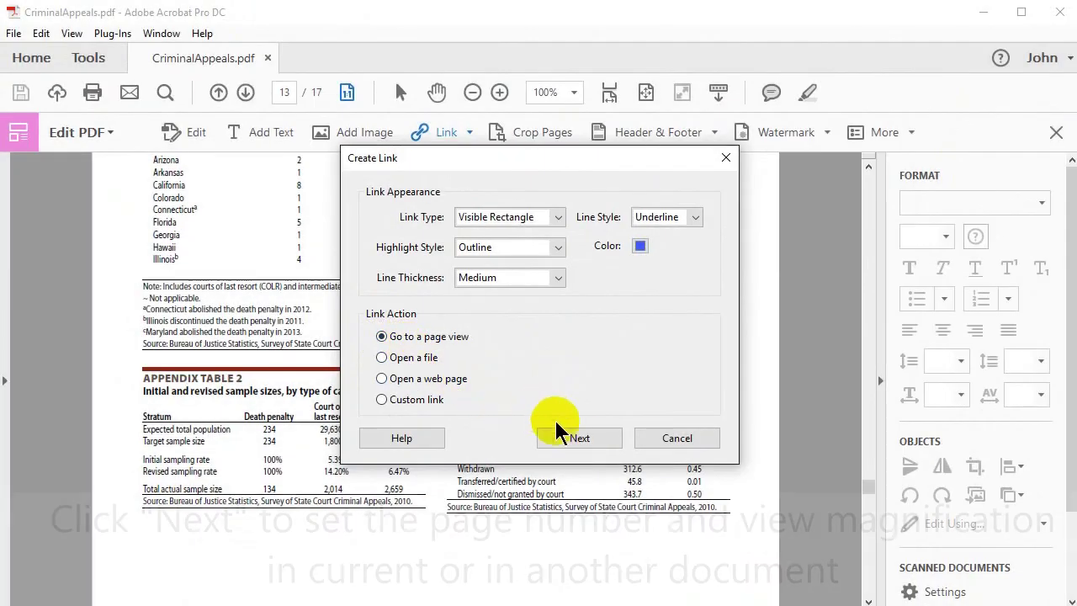
click(612, 439)
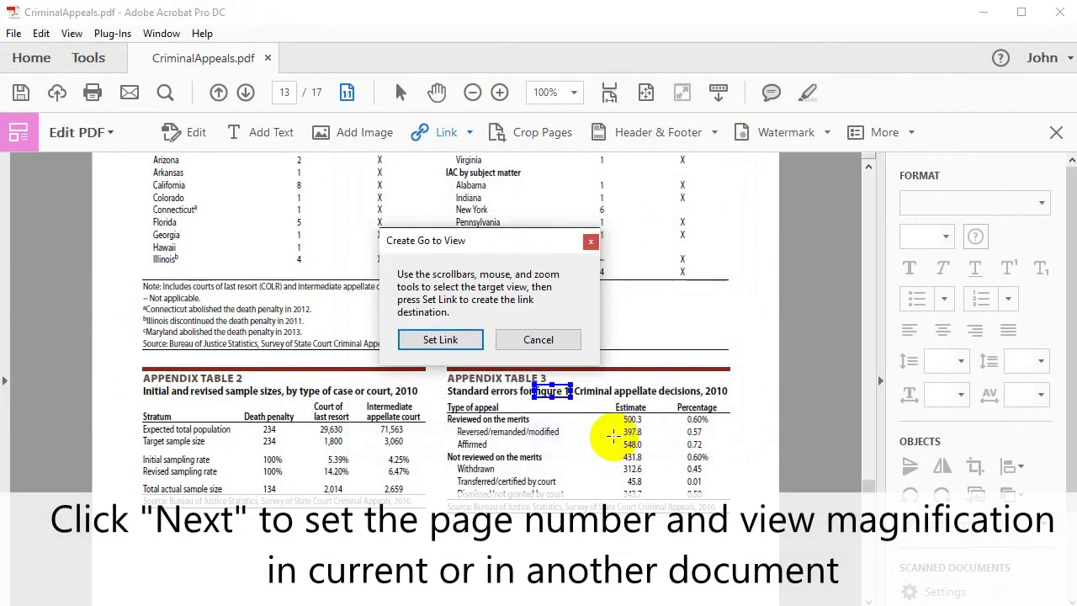
- Set Figure 1 on page 1, zoomed to 150%, as the link's destination
drag(870, 461, 870, 178)
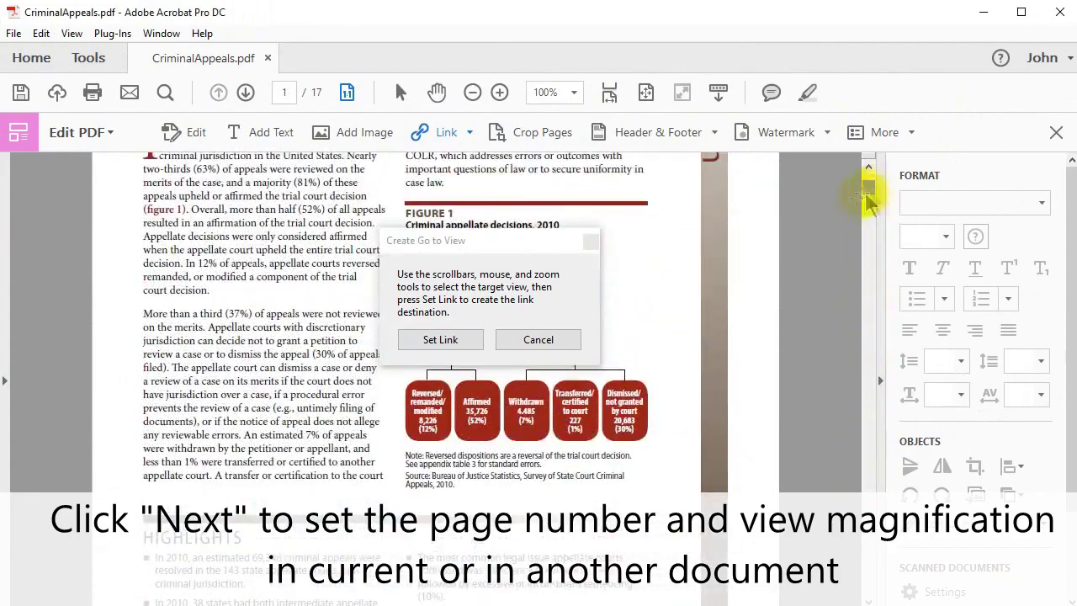
click(499, 92)
click(499, 93)
scroll(875, 233, up, 6)
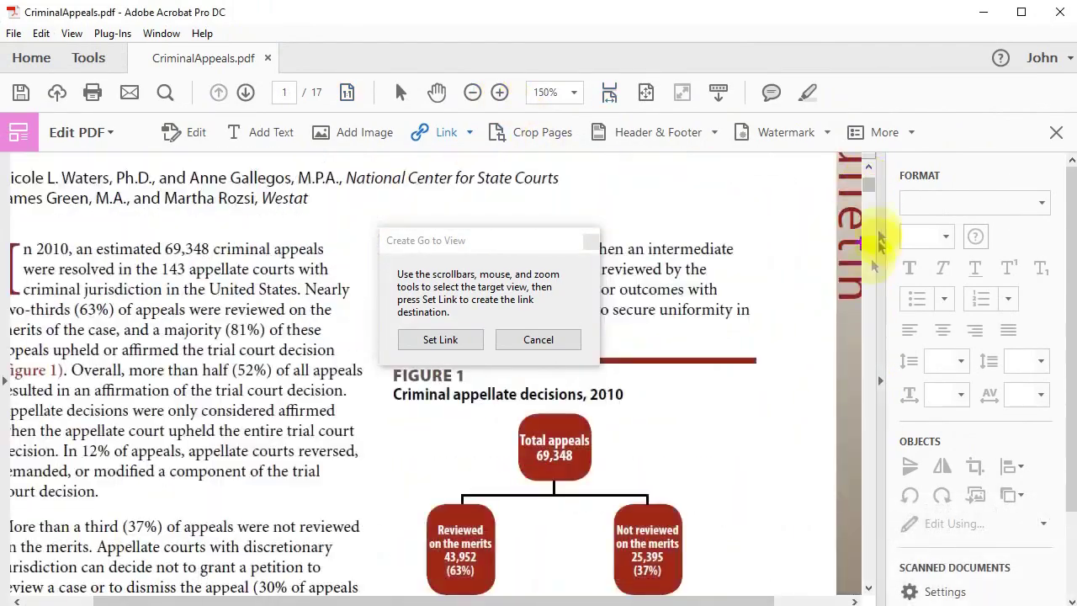
scroll(501, 185, down, 3)
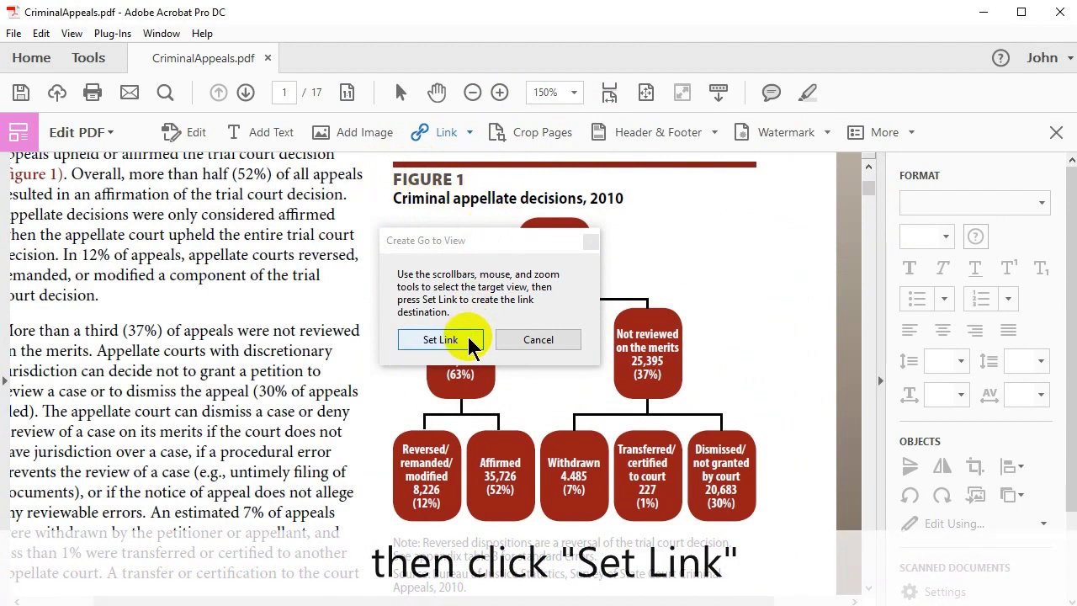
click(470, 344)
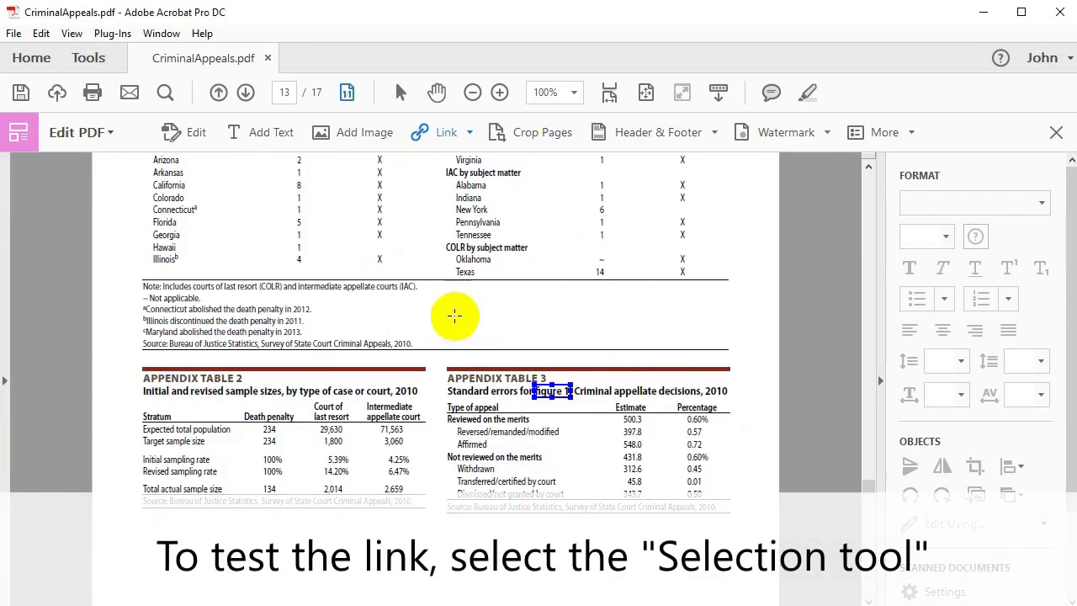
- Test the figure 1 link with the Selection tool, then zoom back out
click(400, 95)
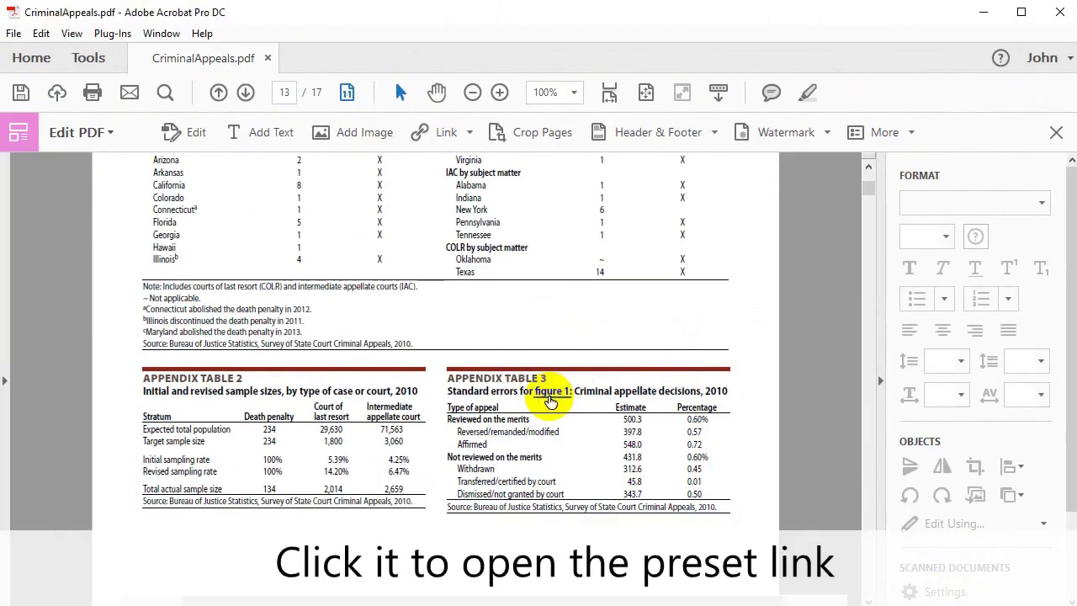
click(550, 401)
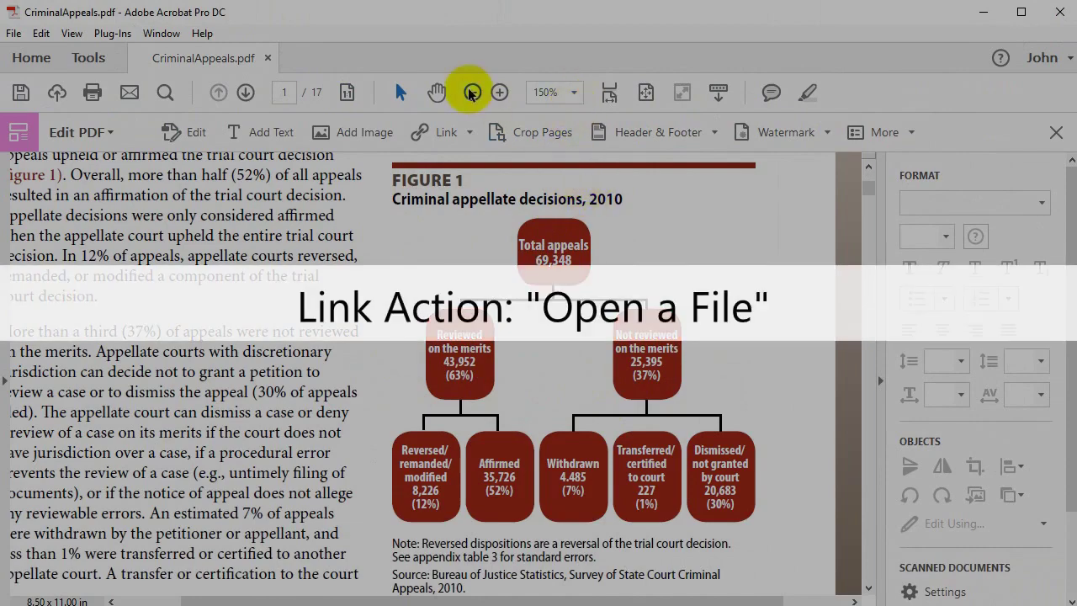
click(472, 92)
- At 100% zoom, draw a new web/document link rectangle around the HIGHLIGHTS heading
click(472, 92)
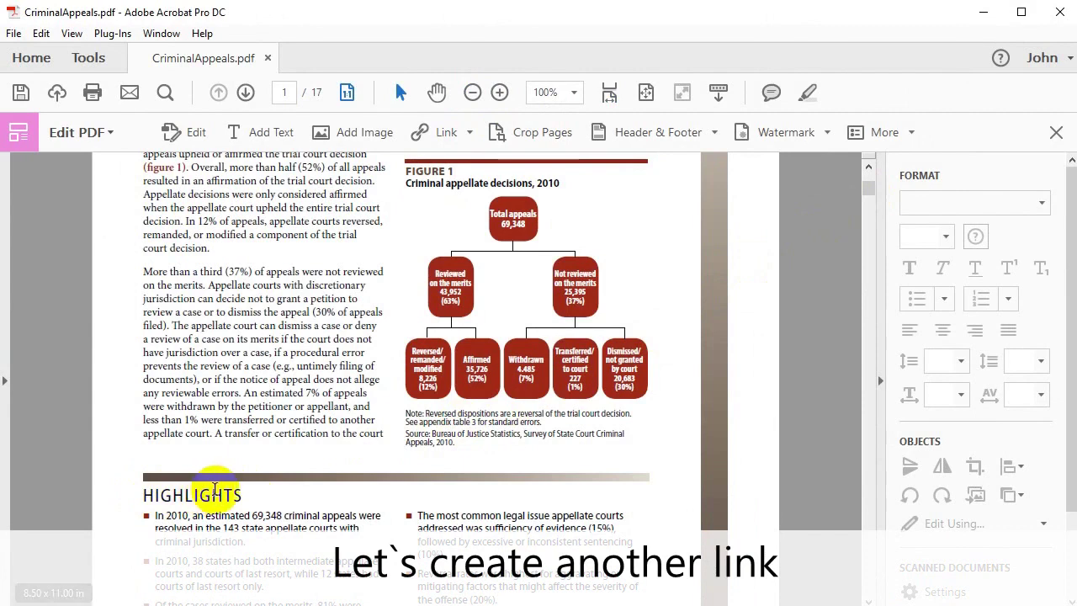
click(448, 139)
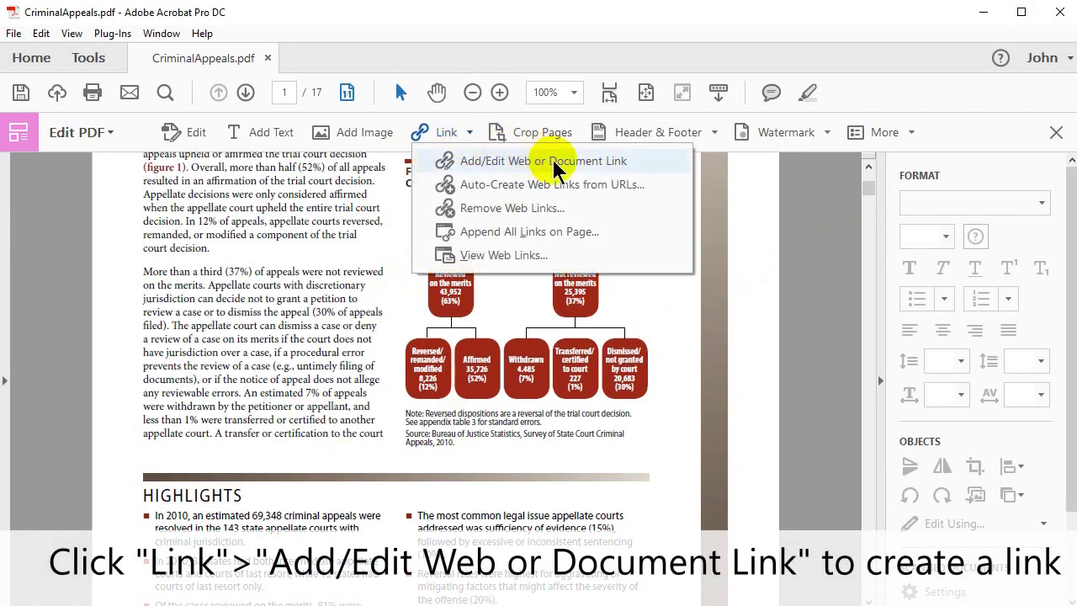
click(608, 167)
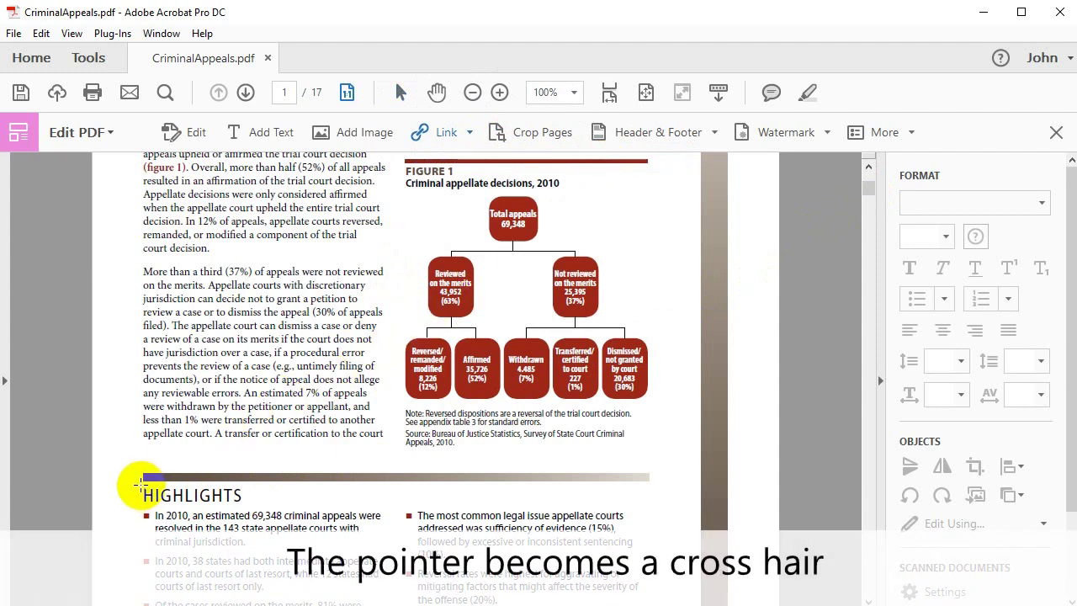
drag(141, 484, 254, 509)
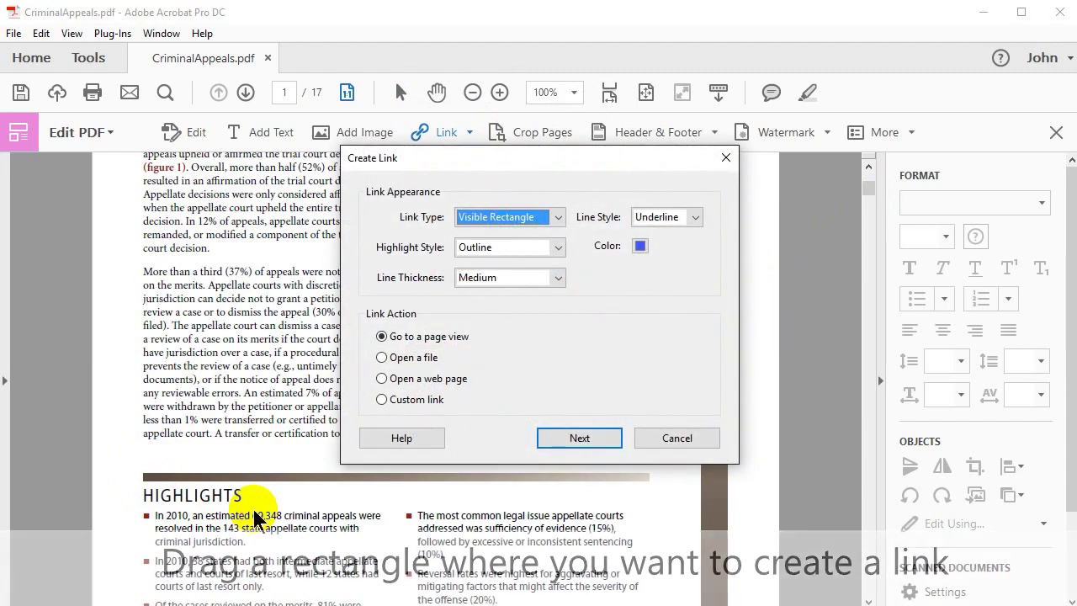
- Style the HIGHLIGHTS link with Invert highlight, Thin border, dashed line and red colour
click(558, 249)
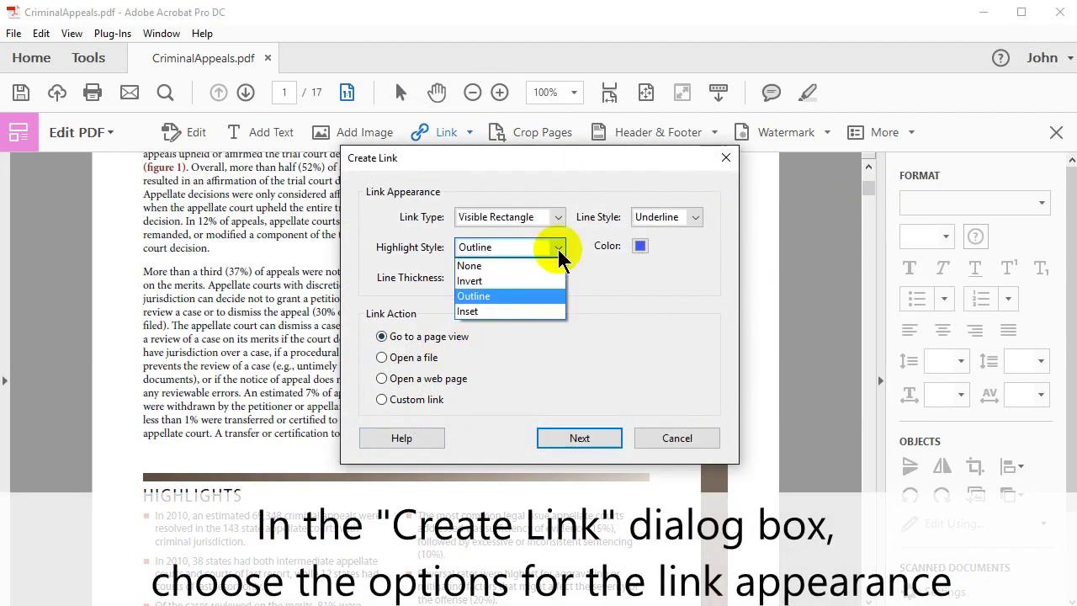
click(537, 279)
click(558, 280)
click(541, 293)
click(694, 217)
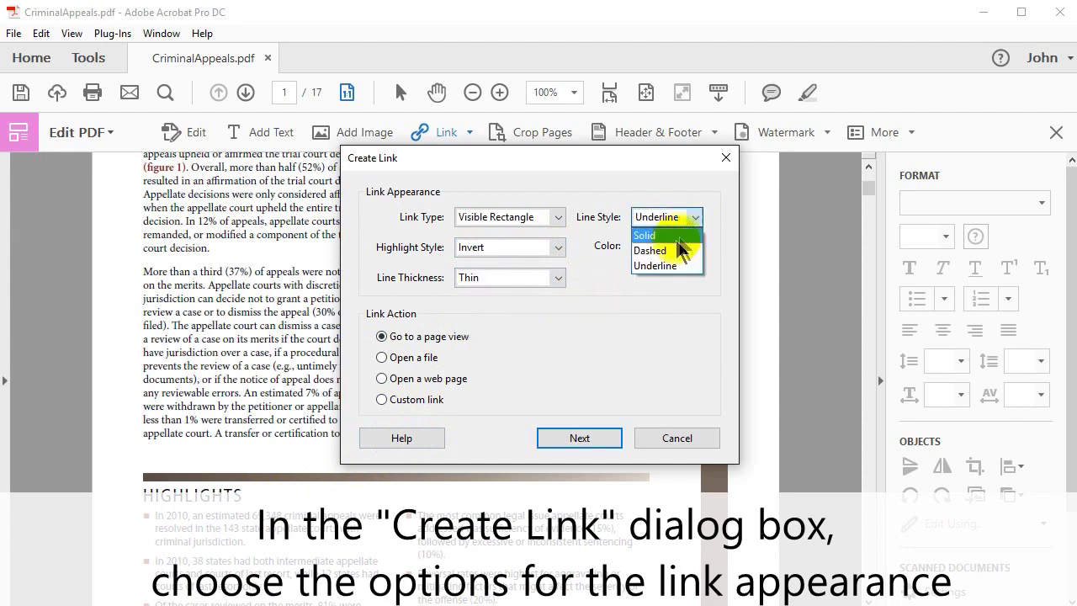
click(640, 245)
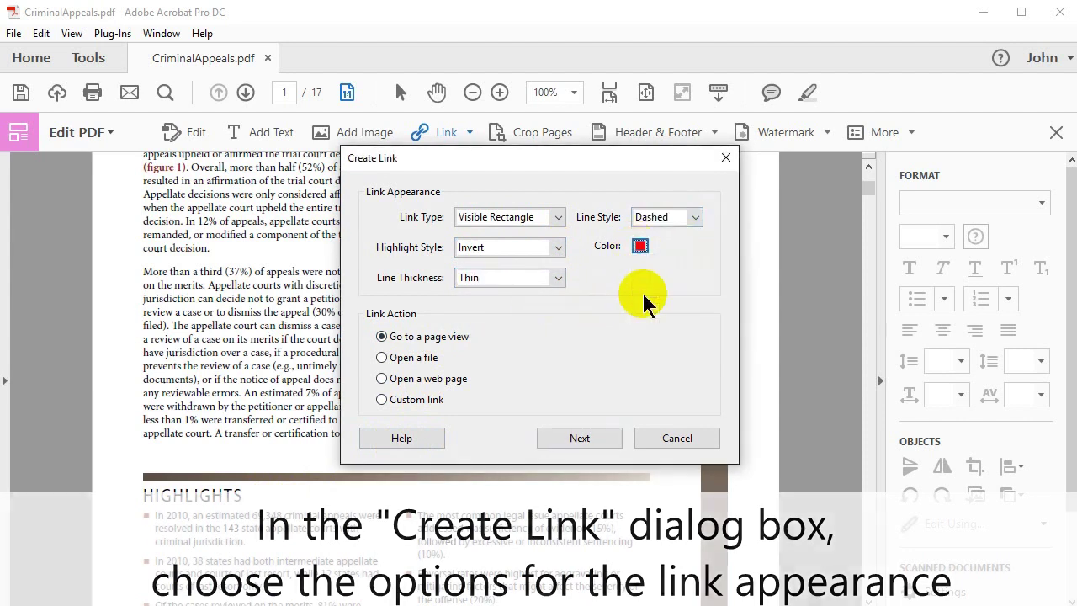
- Make the link open the Sample MS Word attachment file from the Sample files folder
click(382, 357)
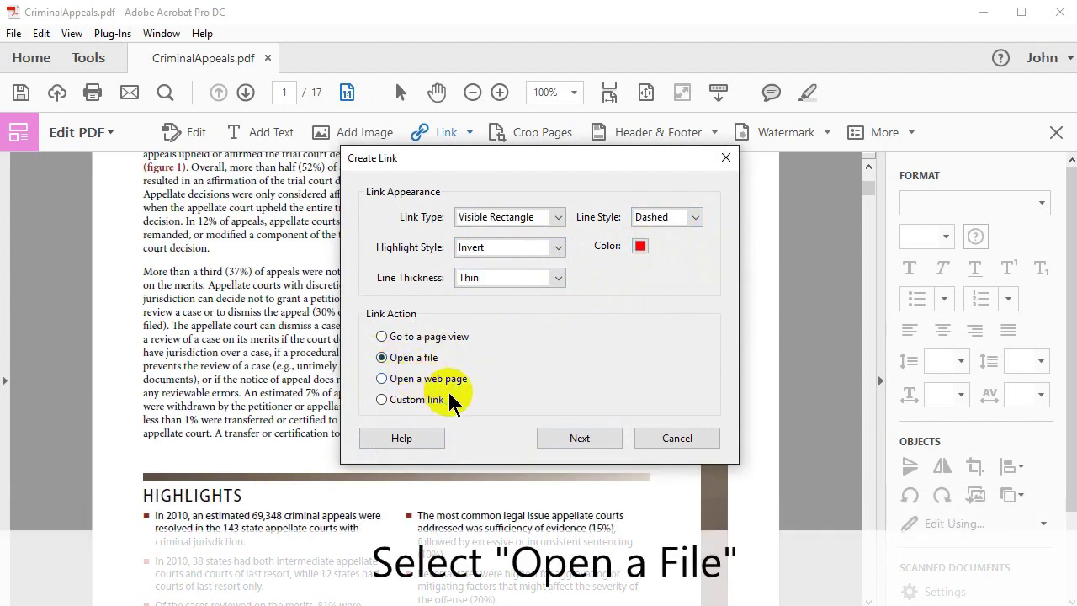
click(606, 434)
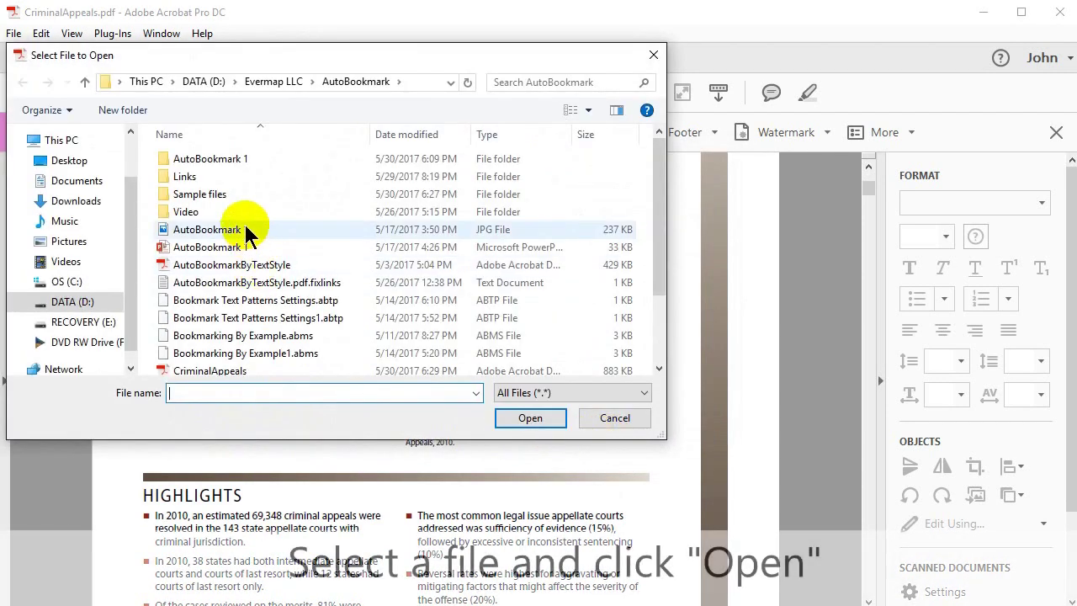
double_click(230, 204)
click(226, 177)
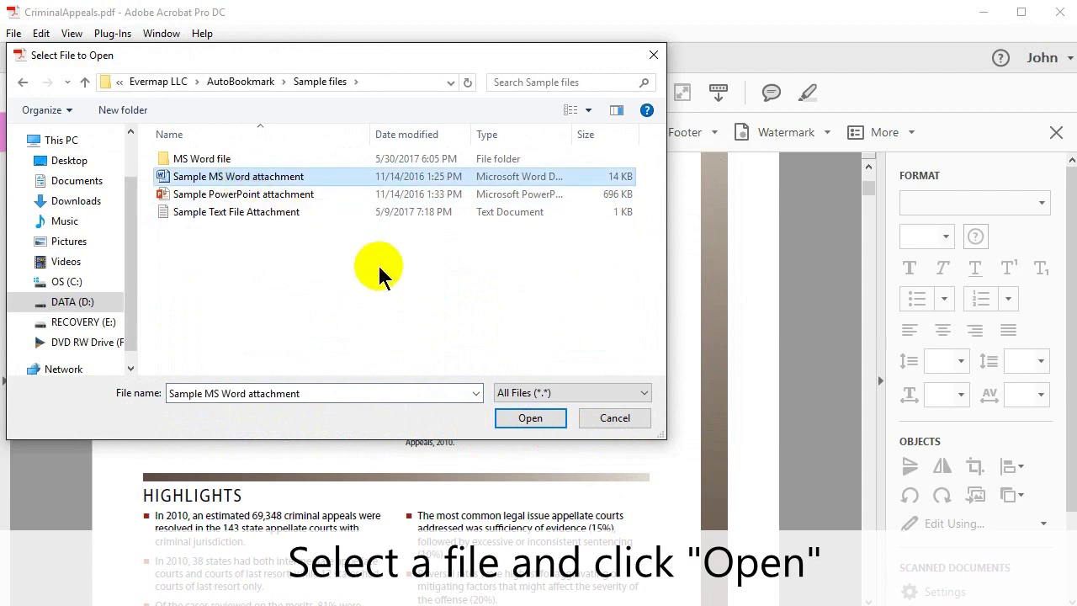
click(539, 421)
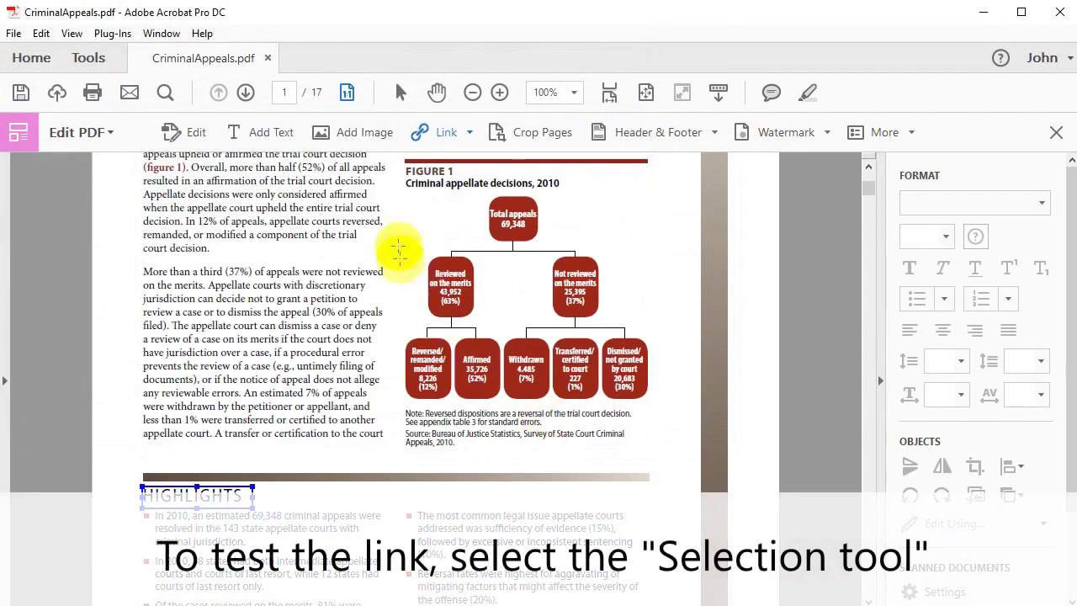
click(400, 93)
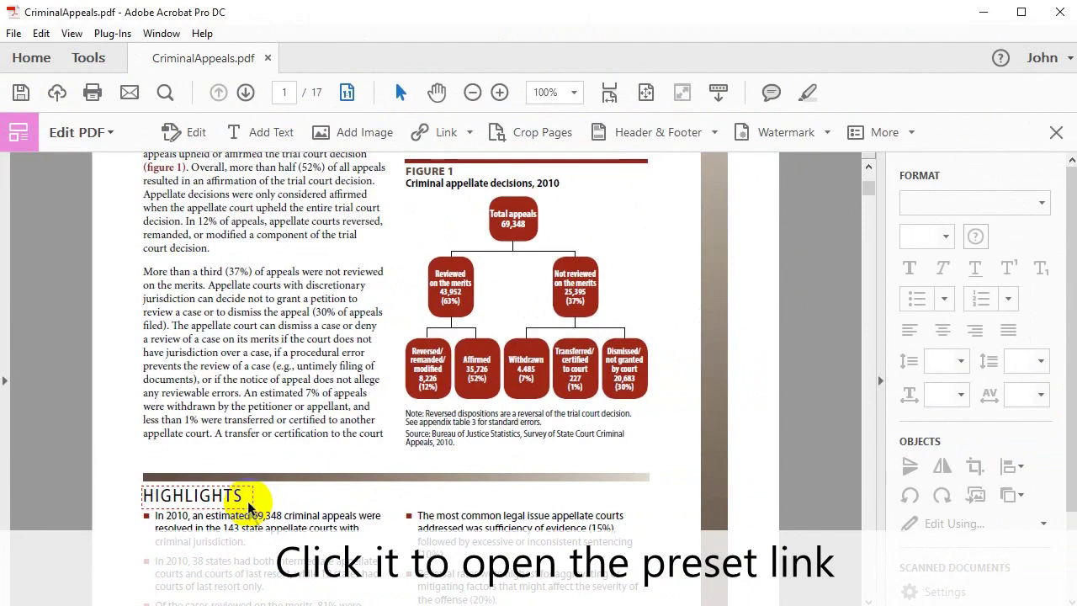
click(499, 403)
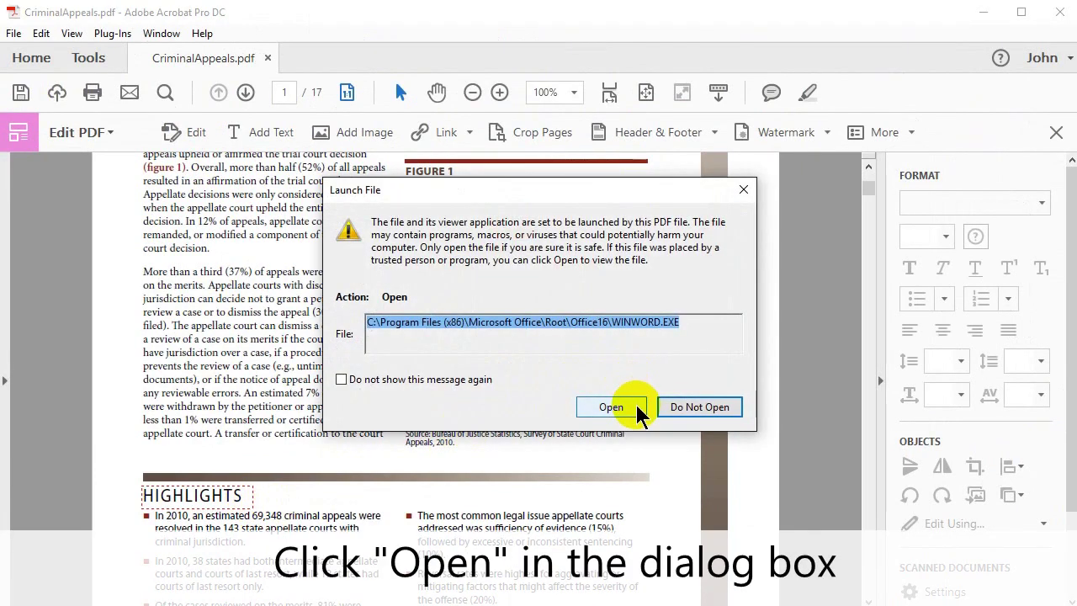
click(612, 408)
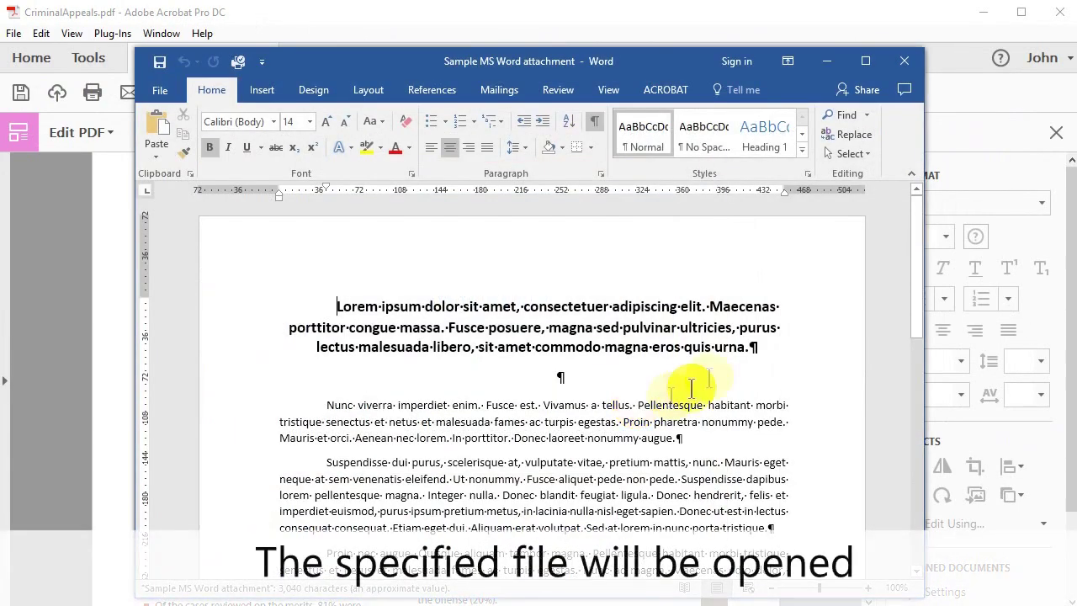
click(917, 252)
drag(917, 253, 922, 209)
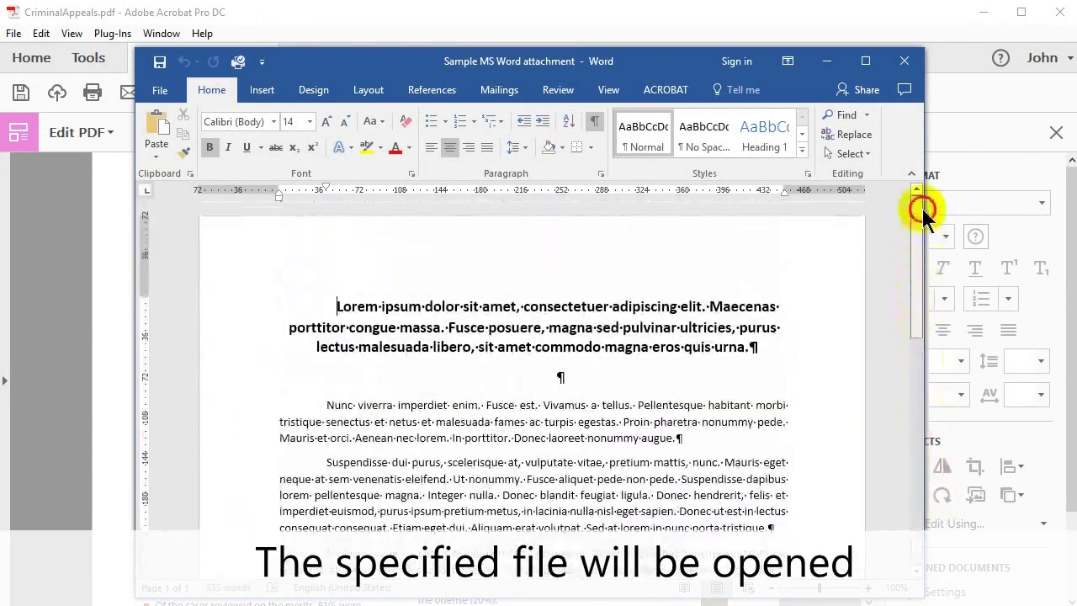
click(919, 64)
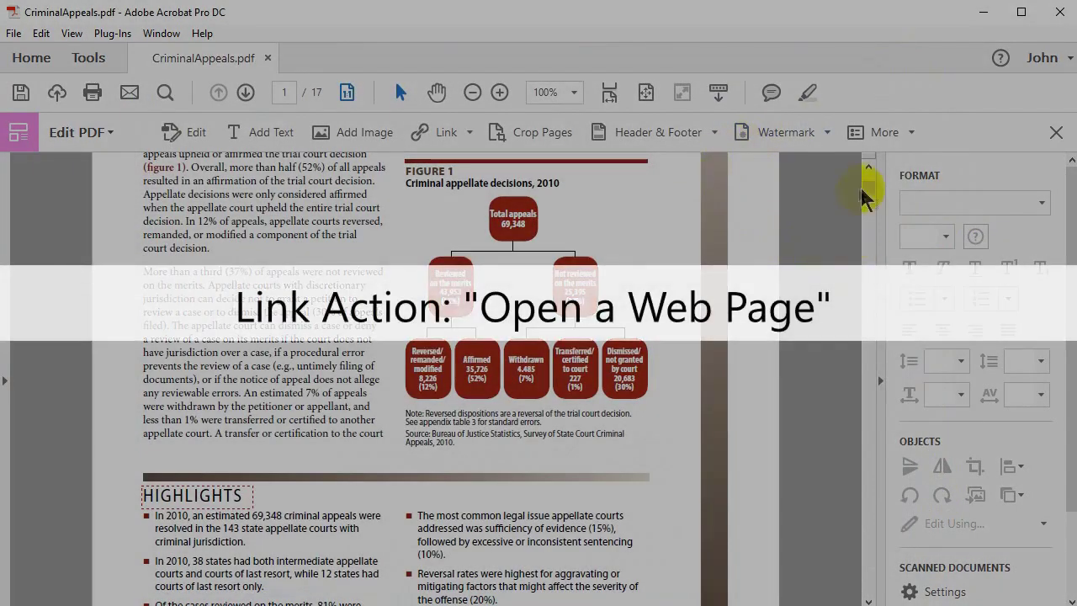
- Draw a new web/document link area over U.S. Department of Justice
scroll(870, 186, up, 5)
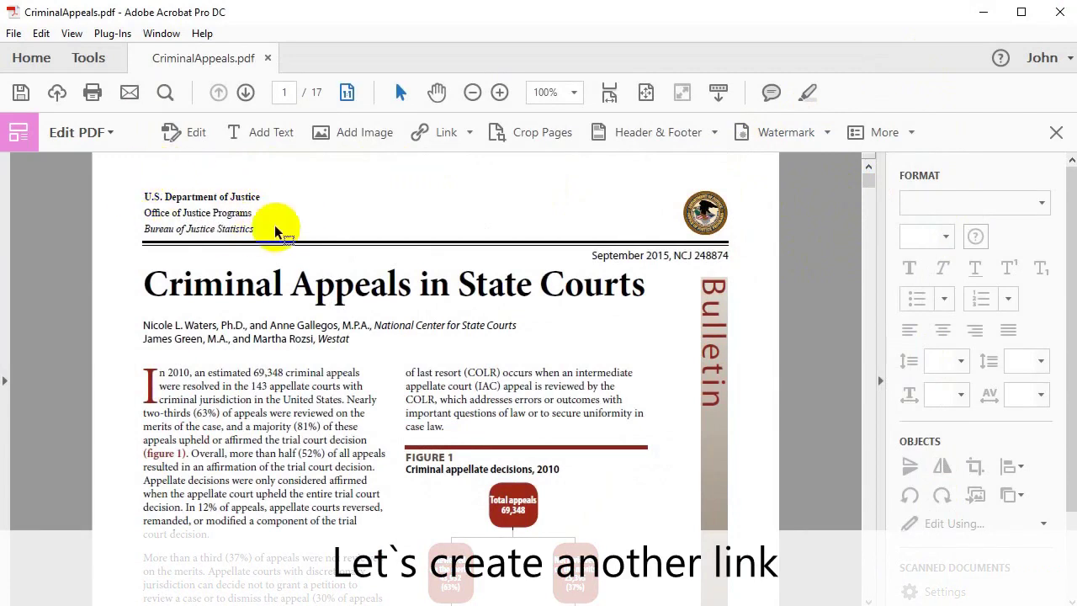
click(448, 138)
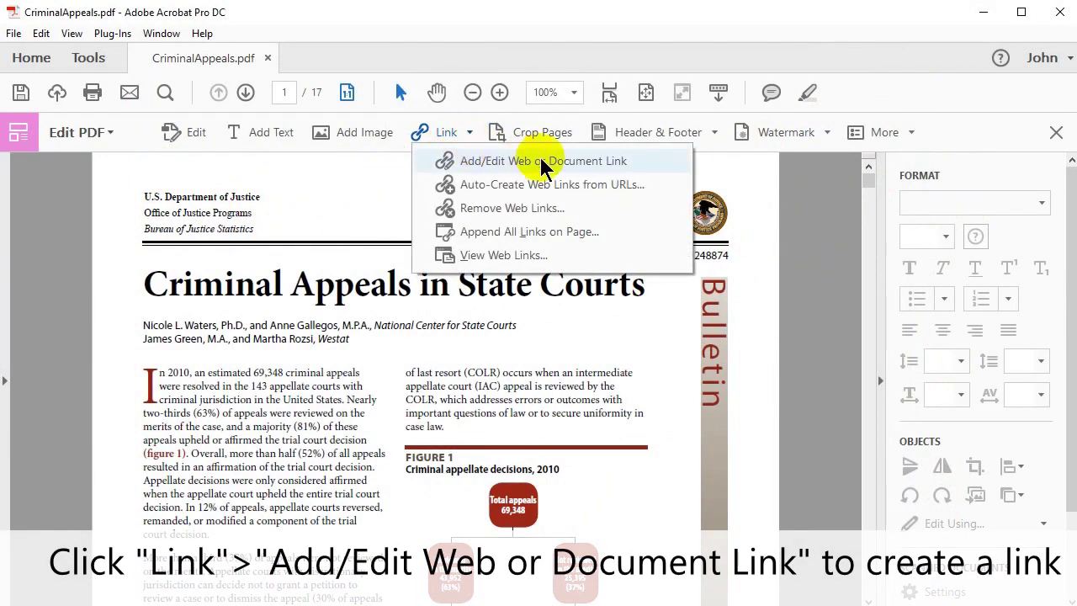
click(619, 164)
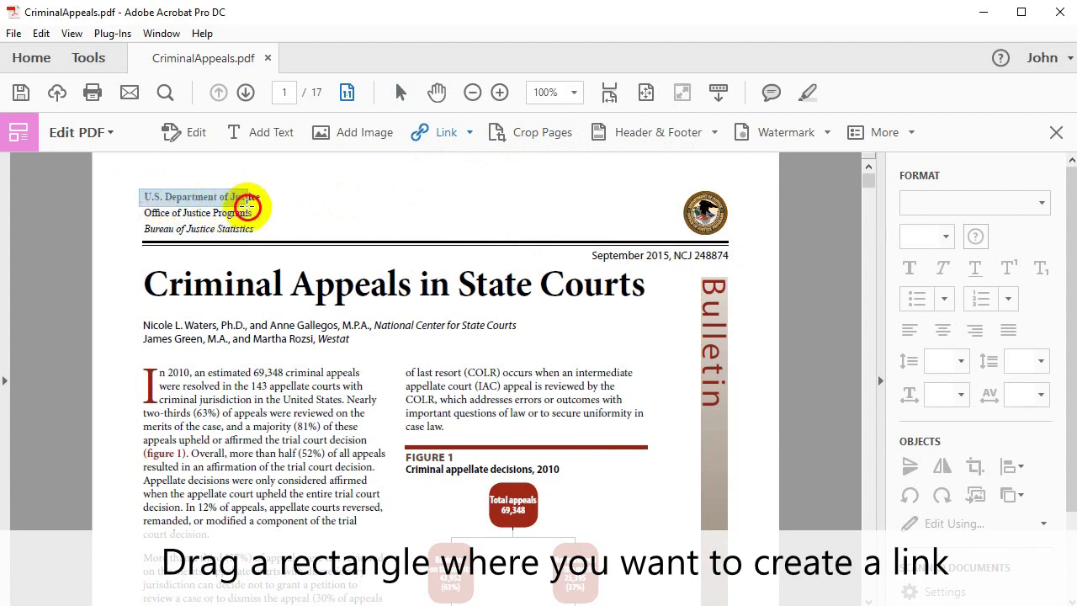
drag(263, 207, 263, 205)
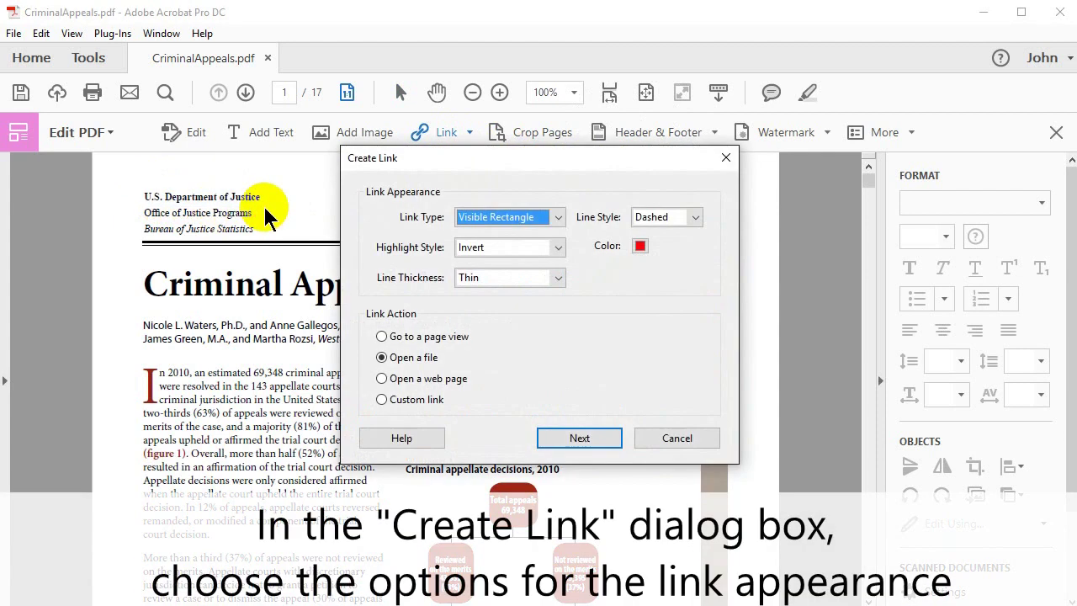
- Set the link to a solid orange border with no highlight, opening a web page
click(695, 217)
click(648, 242)
click(641, 246)
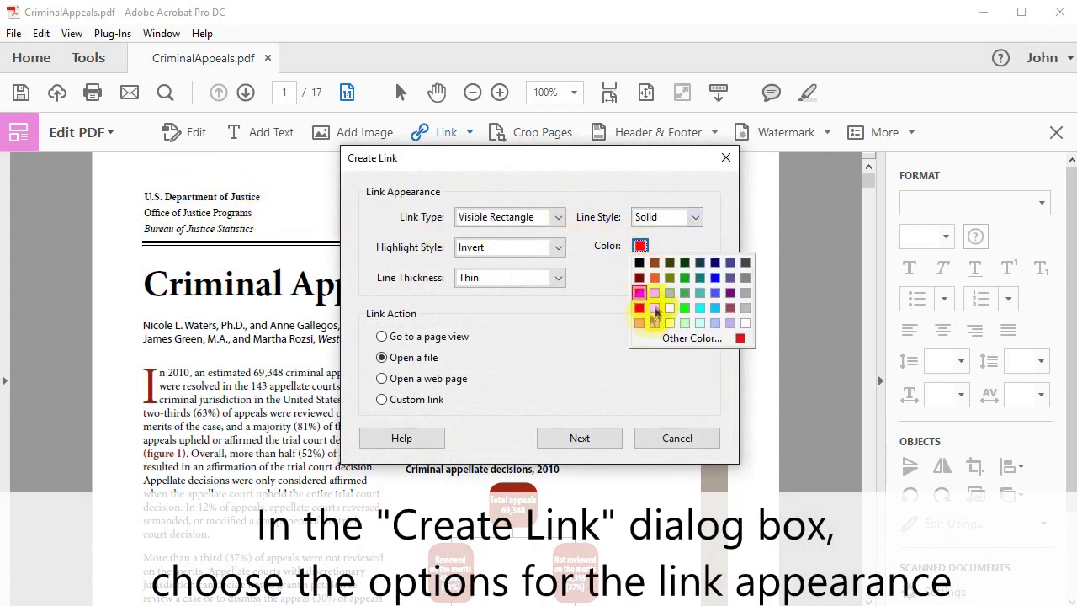
click(656, 291)
click(556, 246)
click(497, 265)
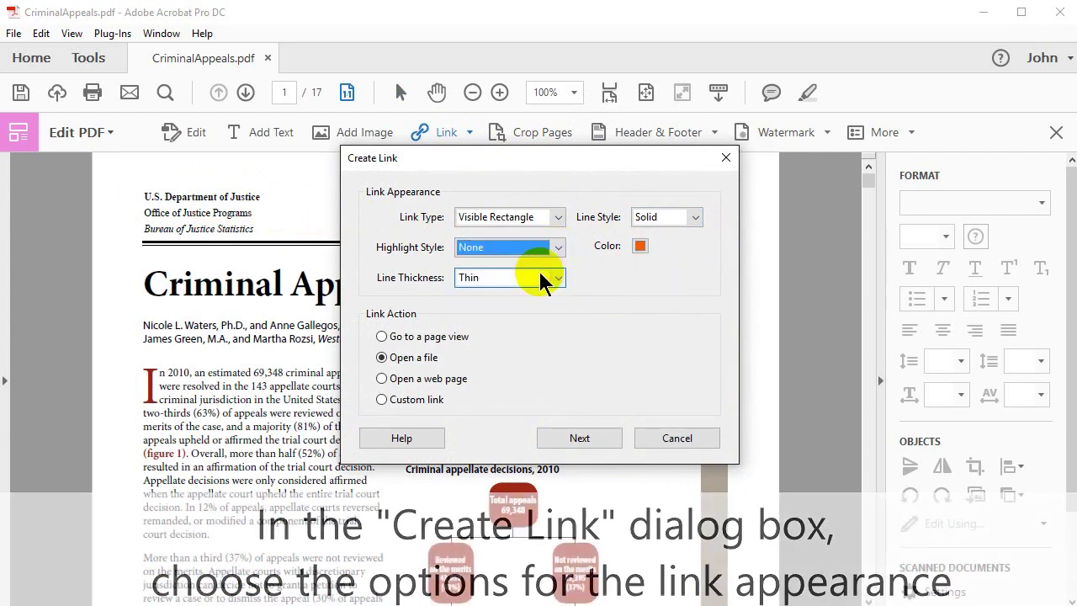
click(383, 380)
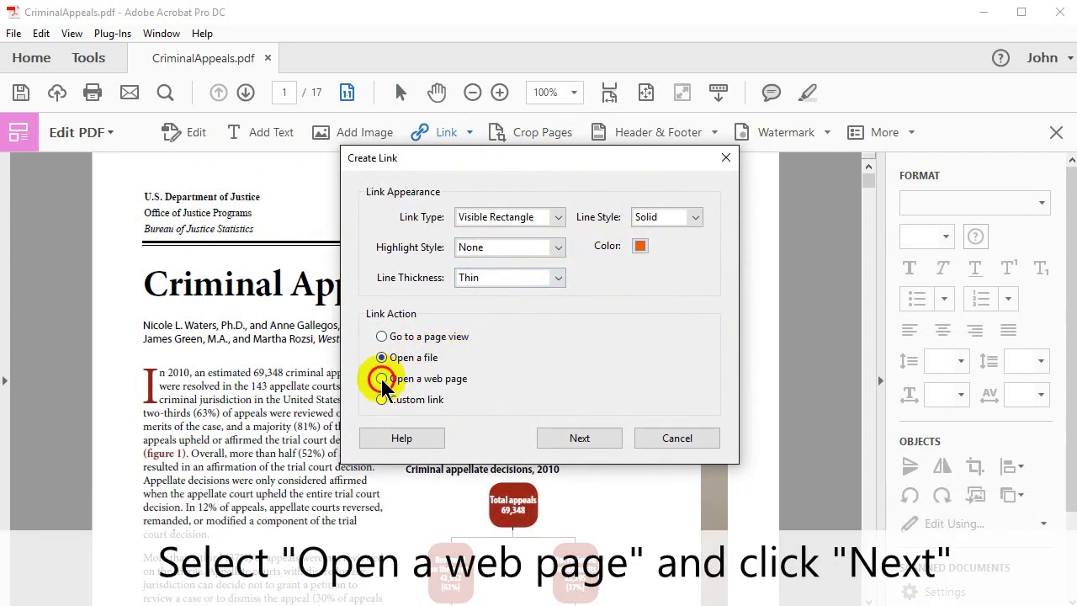
click(604, 439)
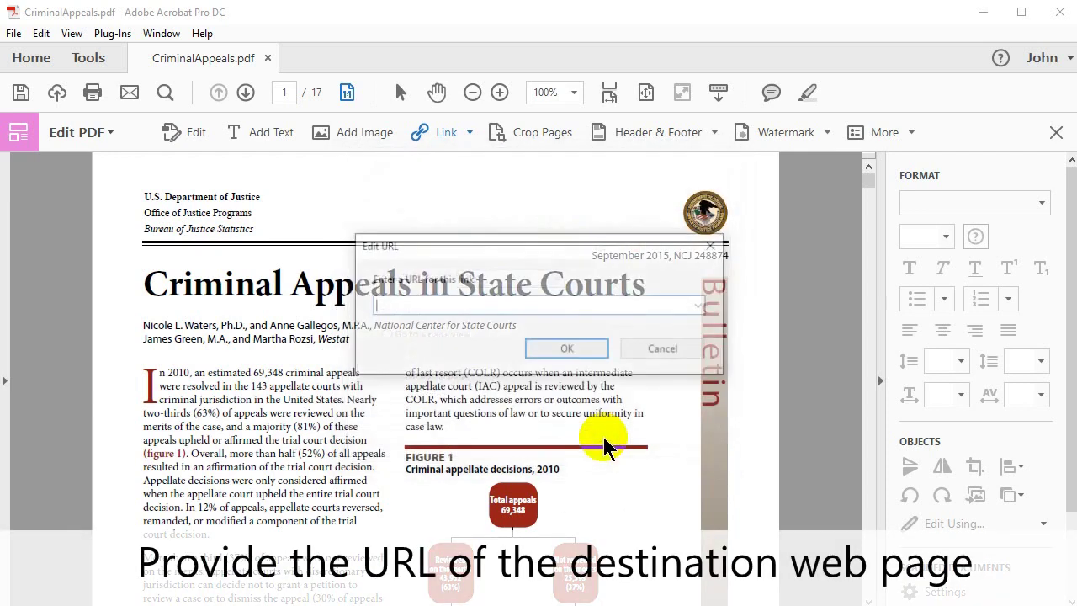
right_click(452, 307)
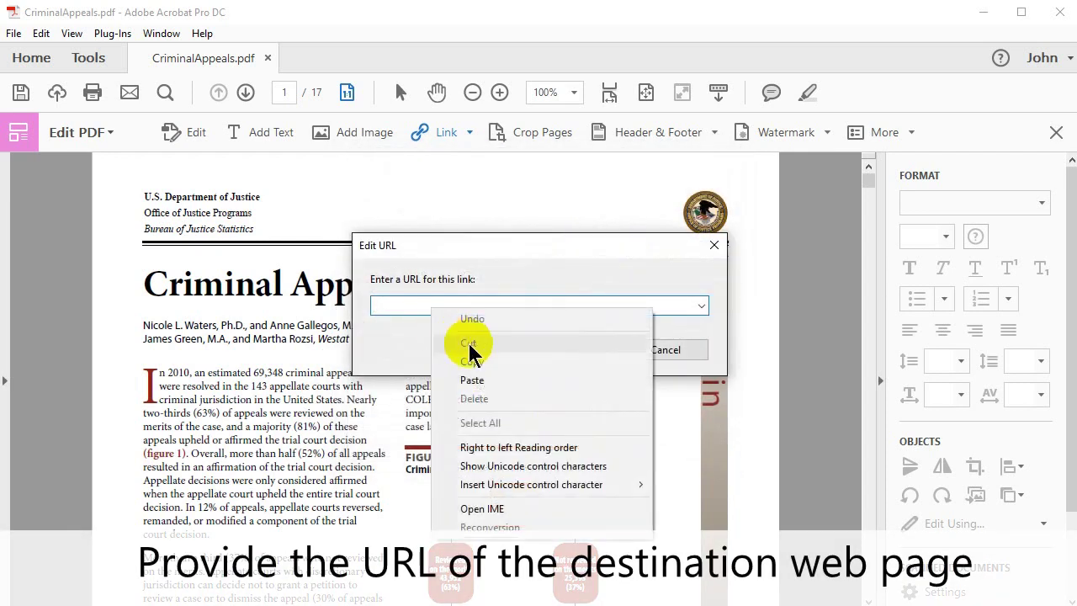
click(488, 381)
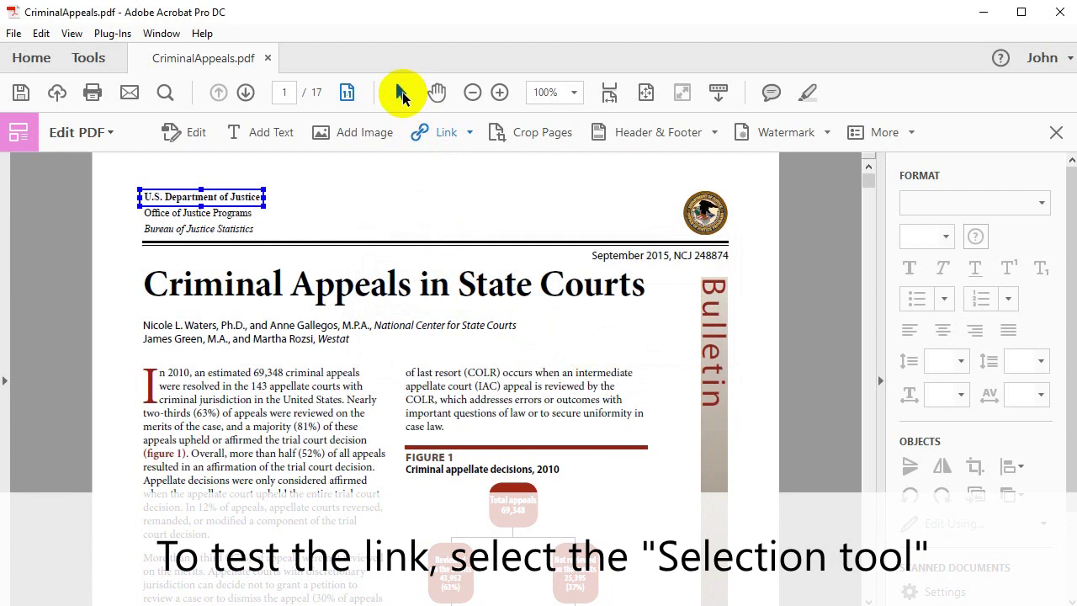
click(401, 93)
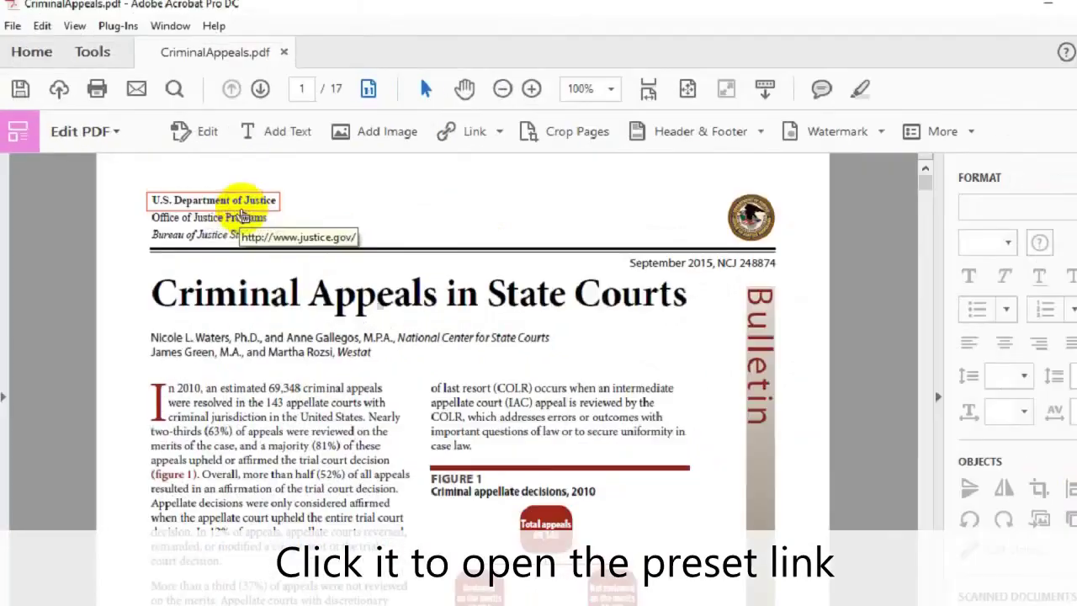
click(434, 278)
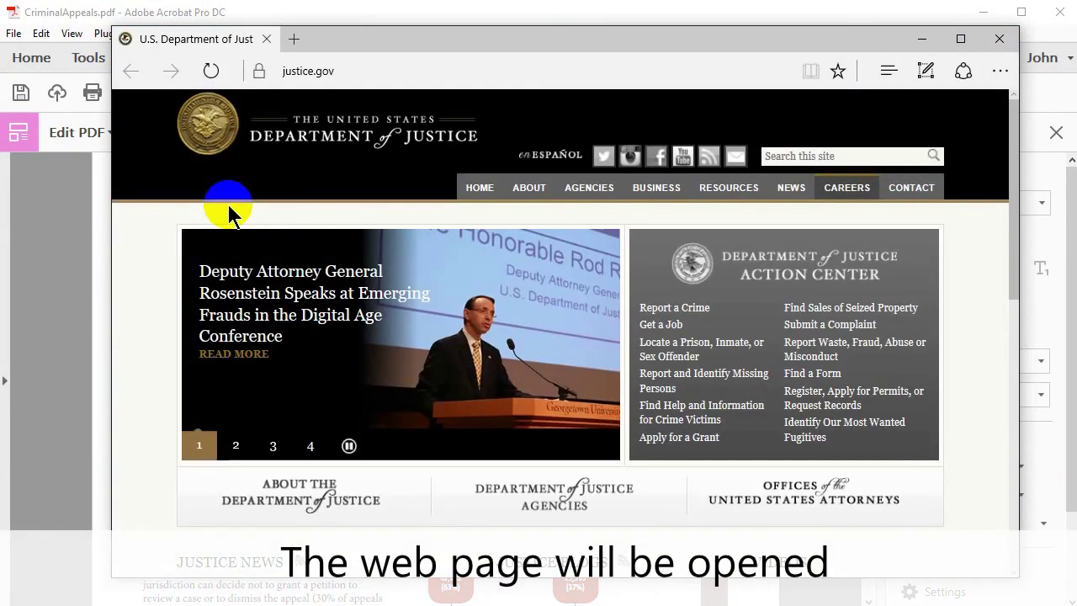
drag(1017, 197, 1040, 392)
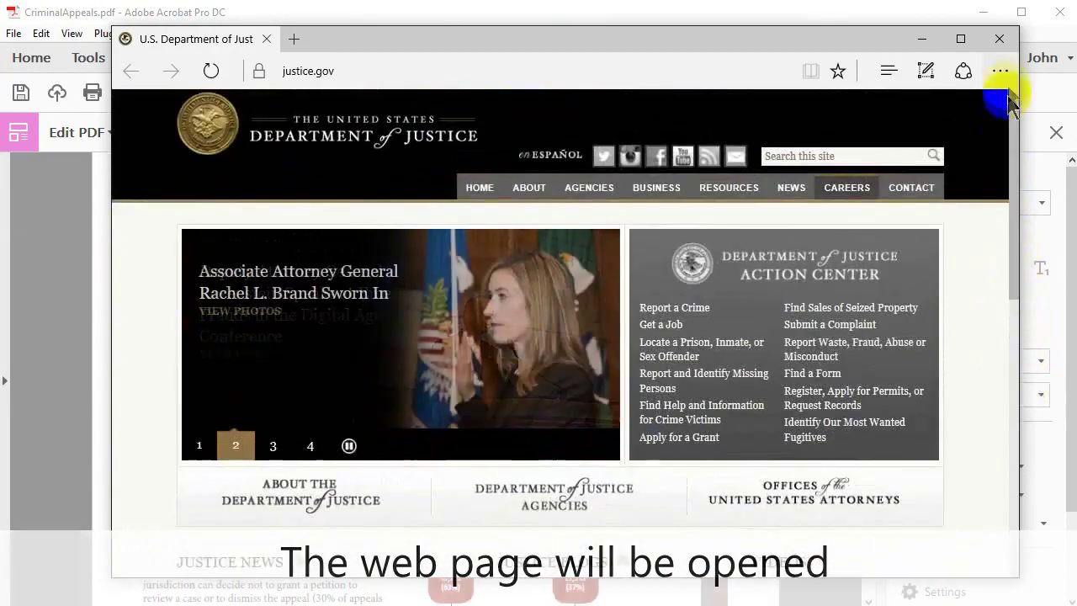
click(1000, 39)
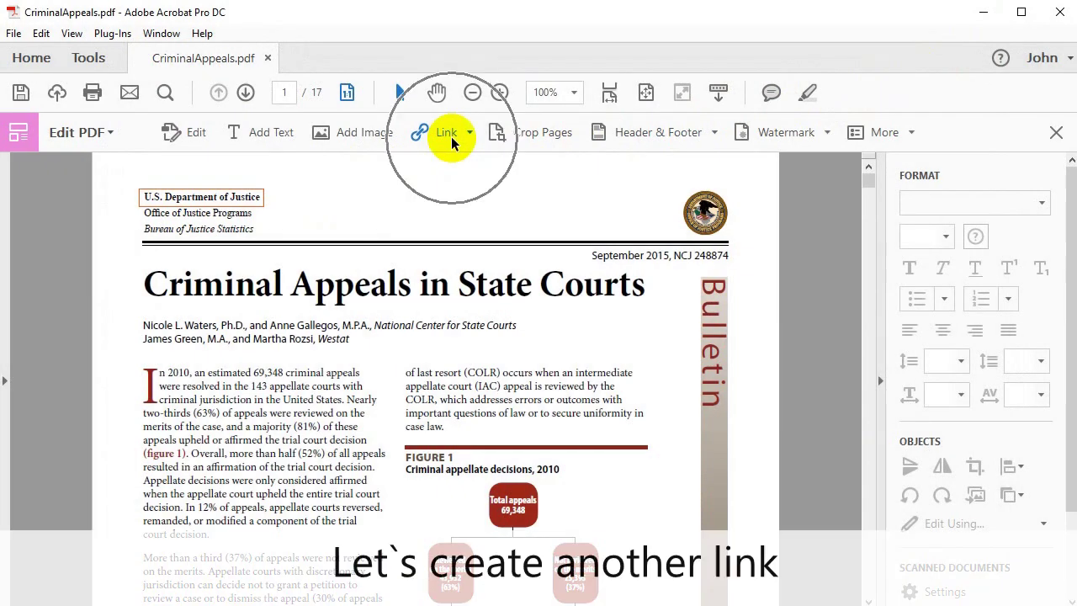
- On page 12, draw a new link rectangle over the Terms and definitions section
click(447, 135)
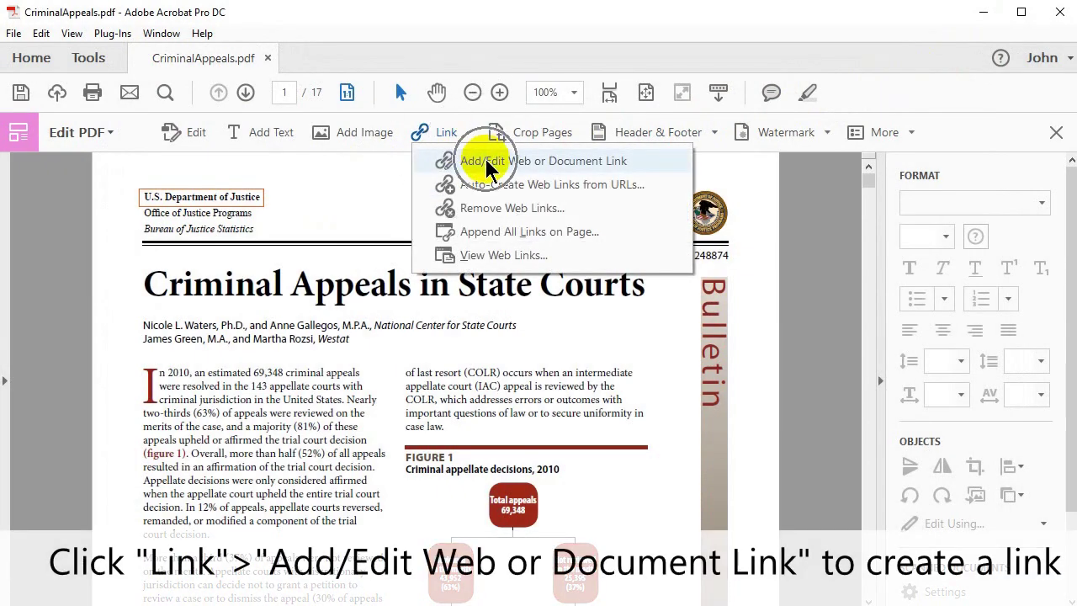
click(486, 161)
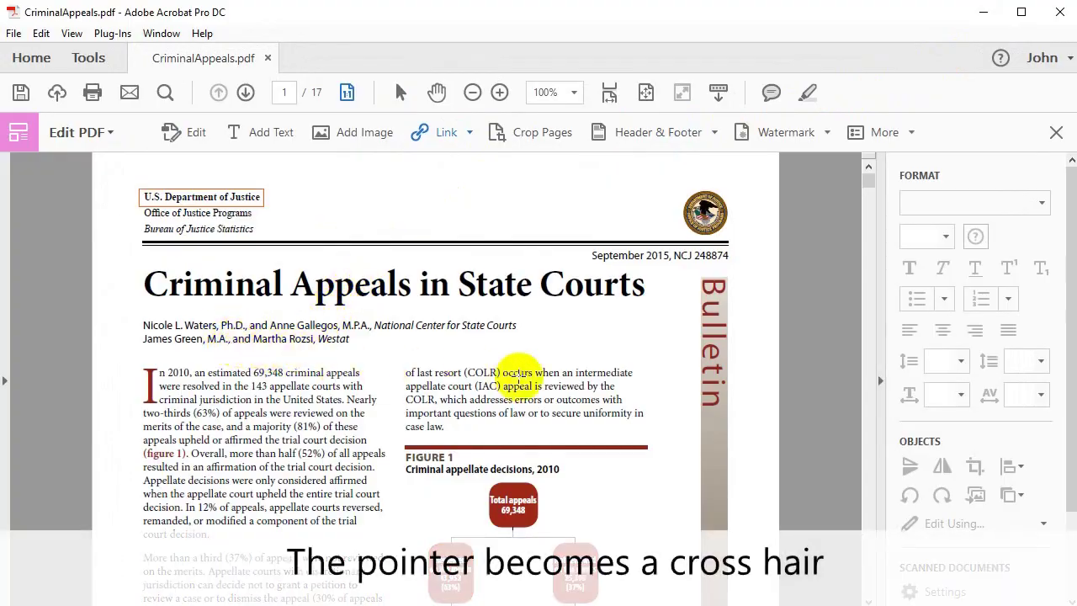
drag(870, 178, 870, 464)
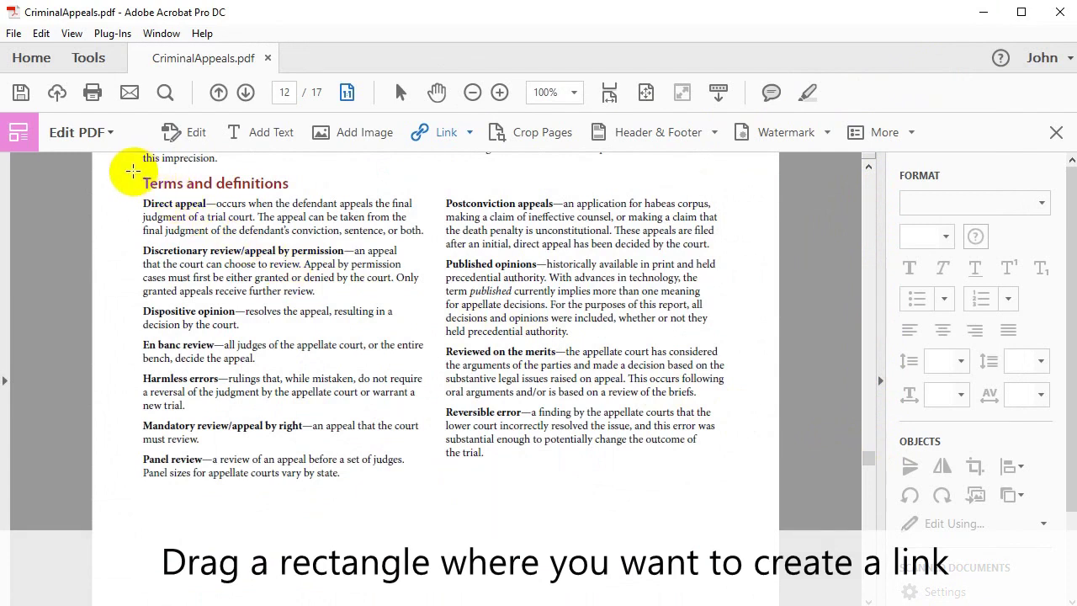
drag(132, 172, 766, 530)
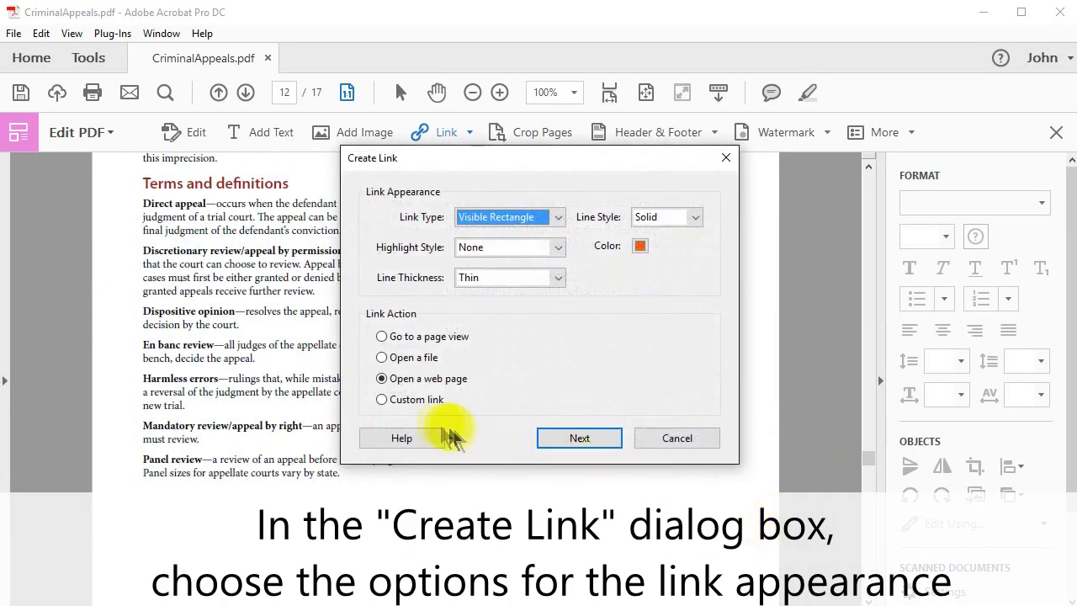
- Give the link a black border and a Custom link action, opening Link Properties
click(641, 246)
click(637, 266)
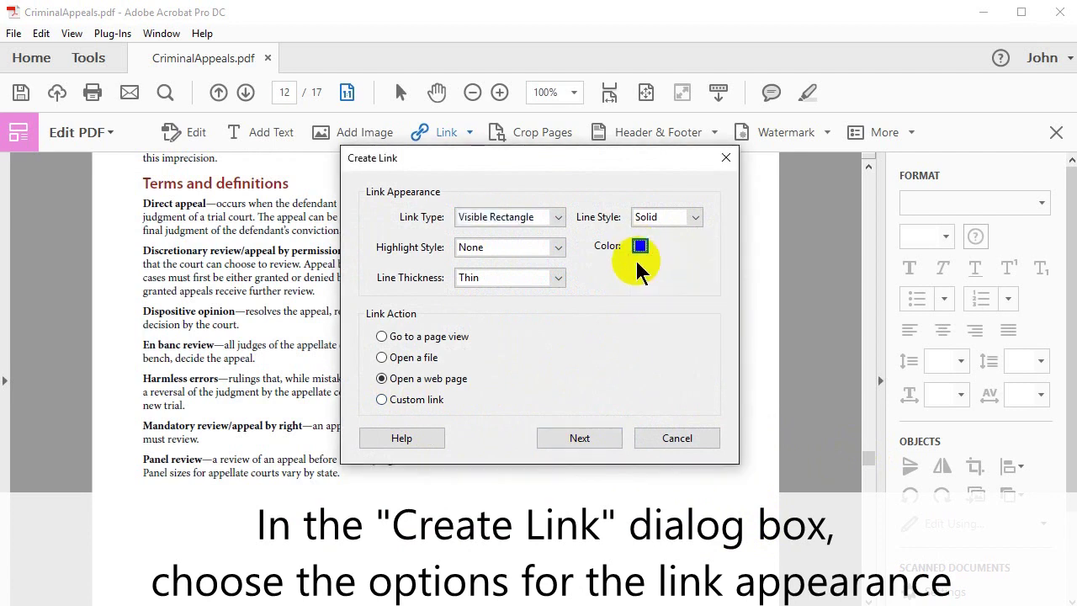
click(382, 400)
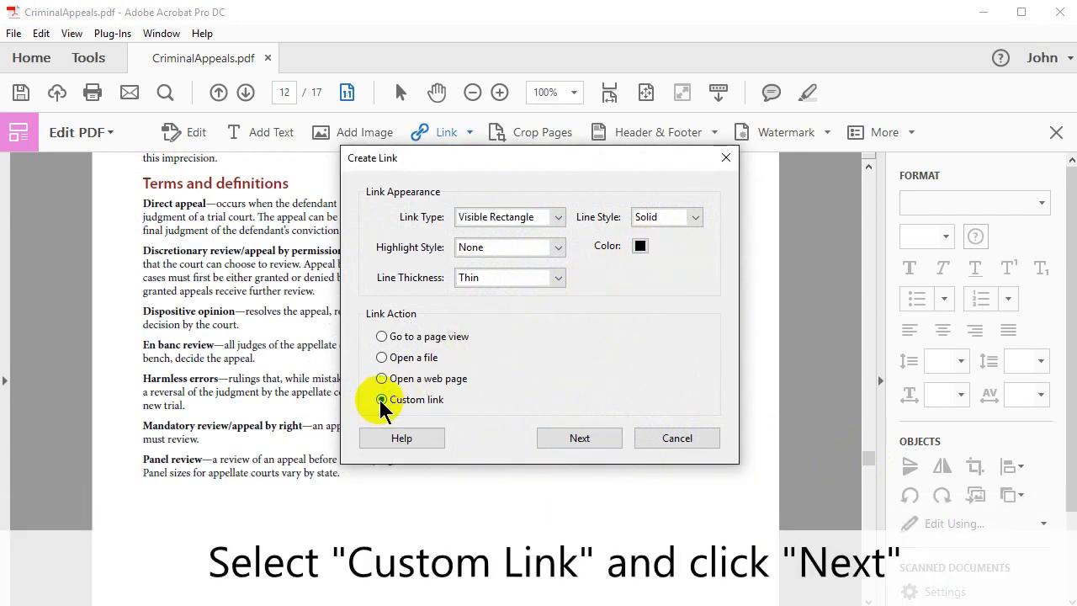
click(580, 438)
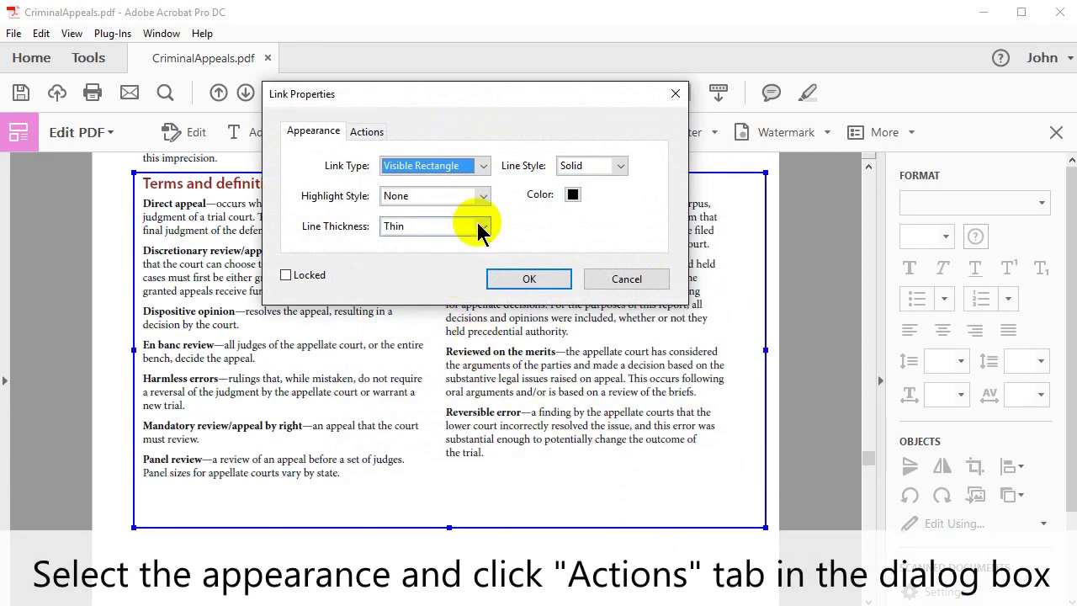
- Add an Execute a menu item action running File>Save As... to the link and apply it
click(370, 135)
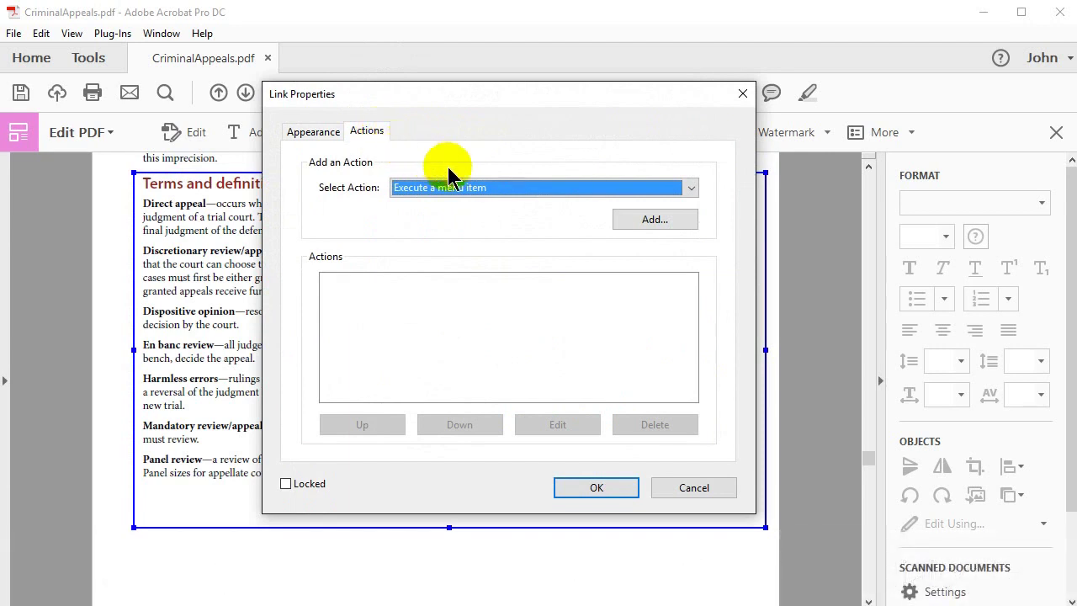
click(689, 187)
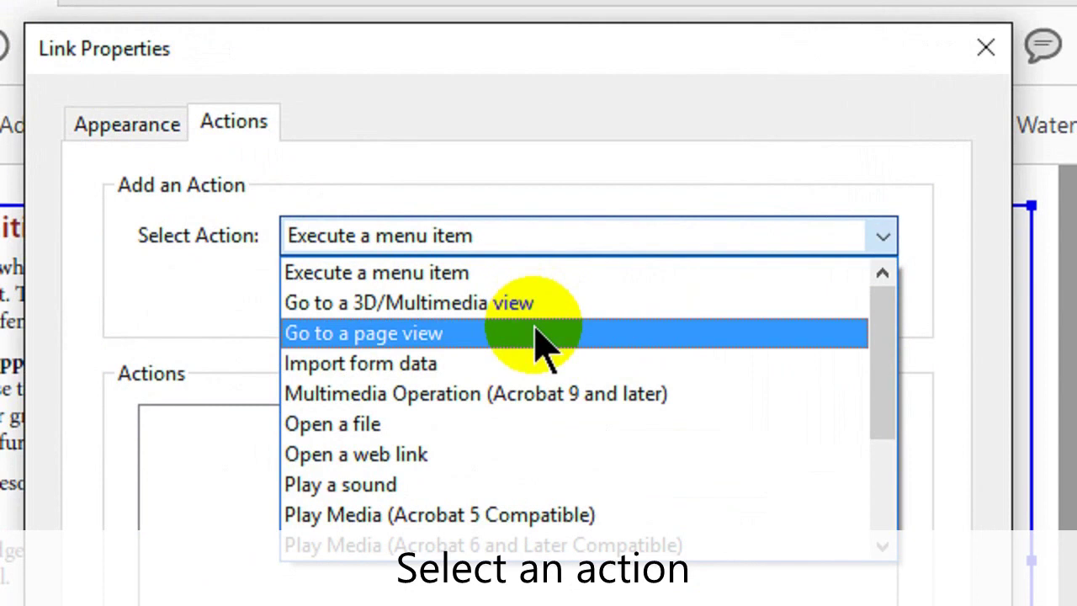
drag(882, 370, 906, 387)
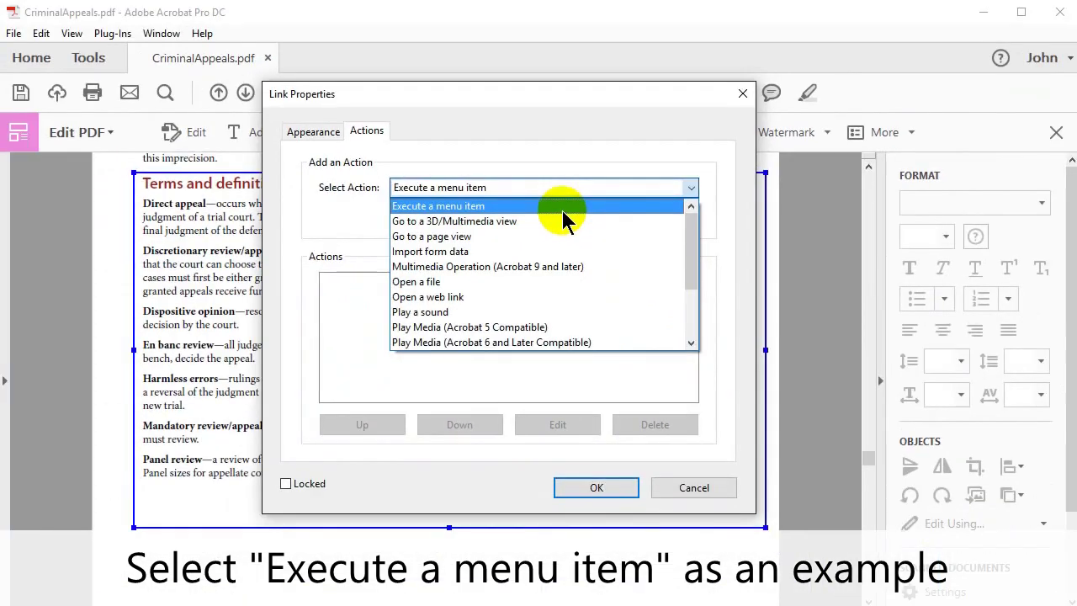
click(533, 252)
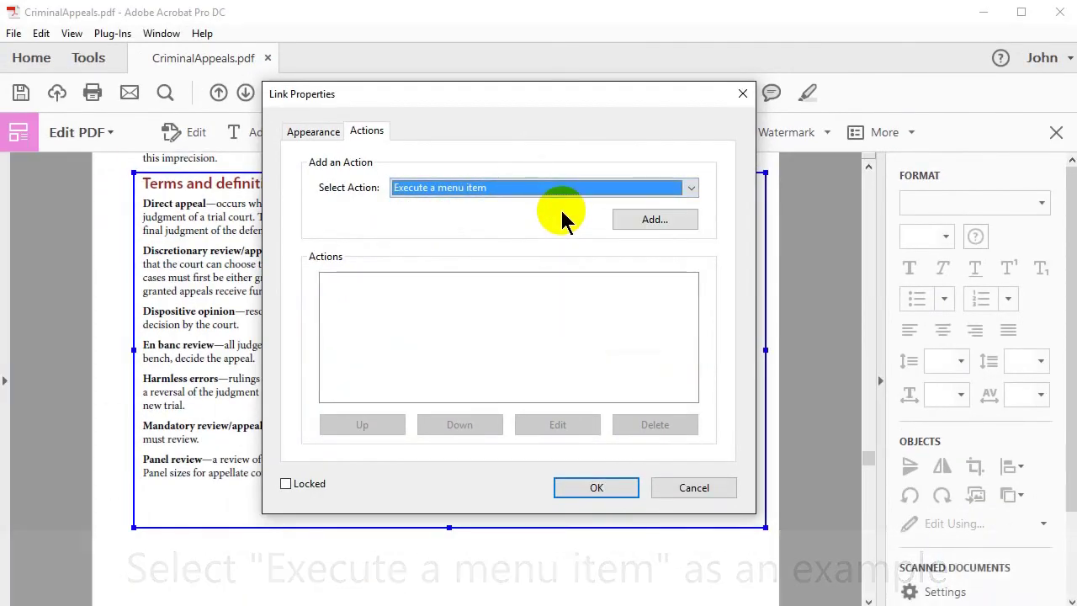
click(648, 221)
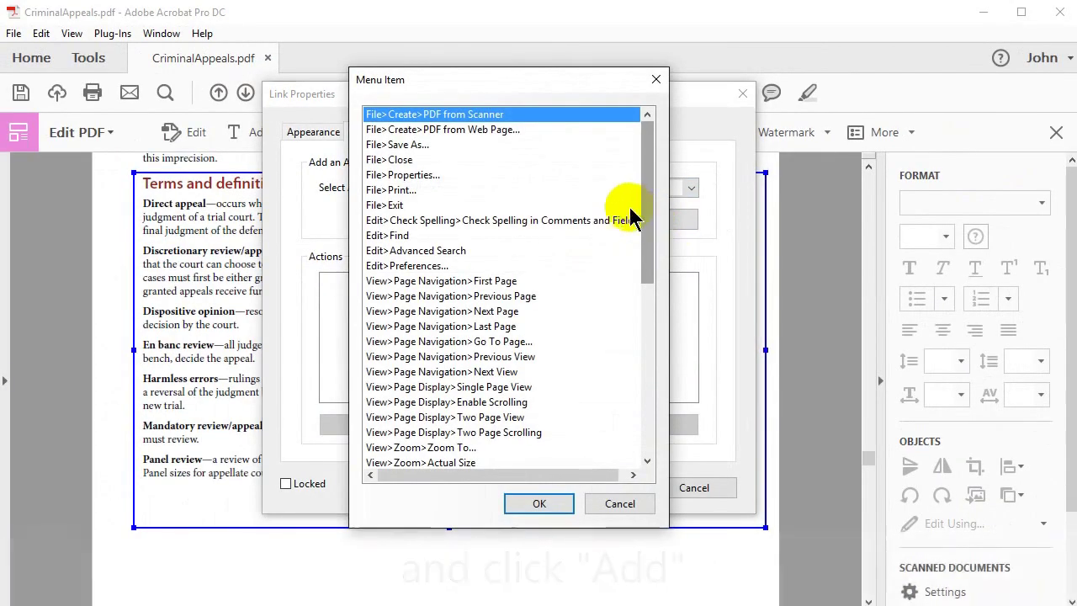
click(418, 145)
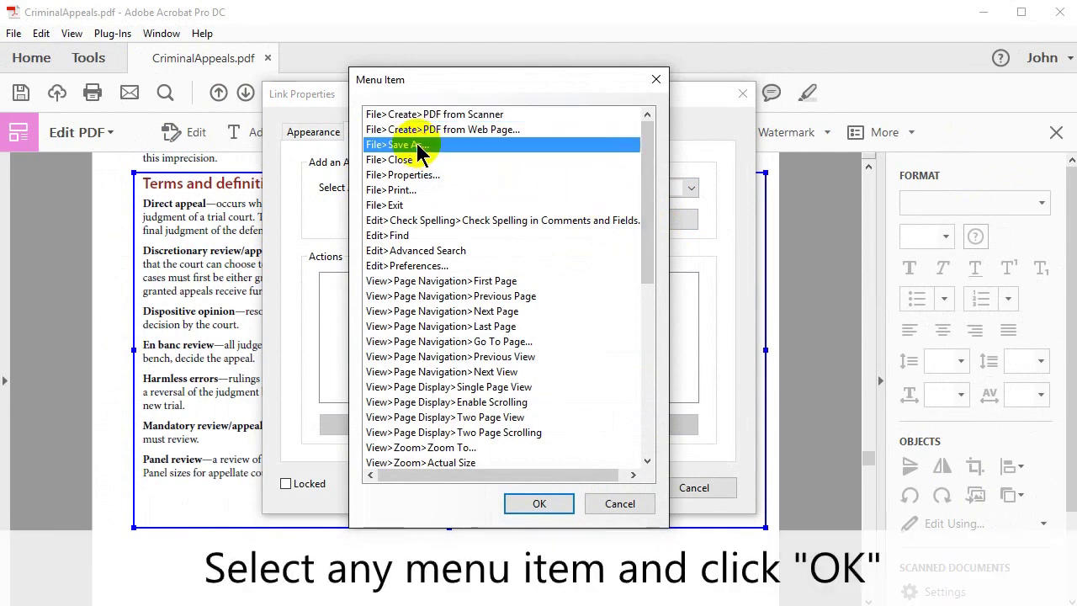
click(542, 505)
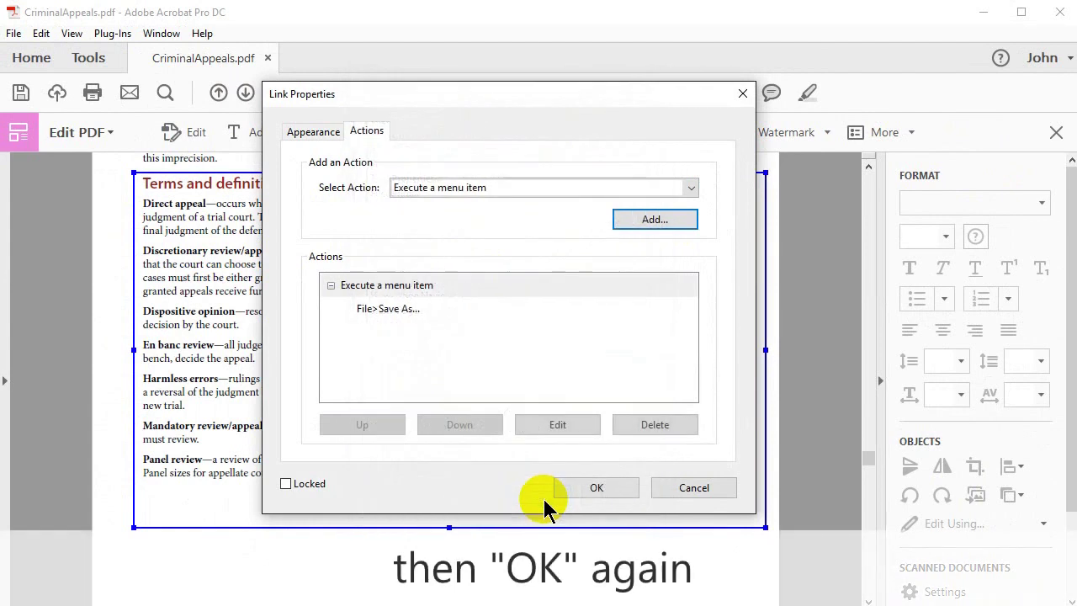
click(595, 488)
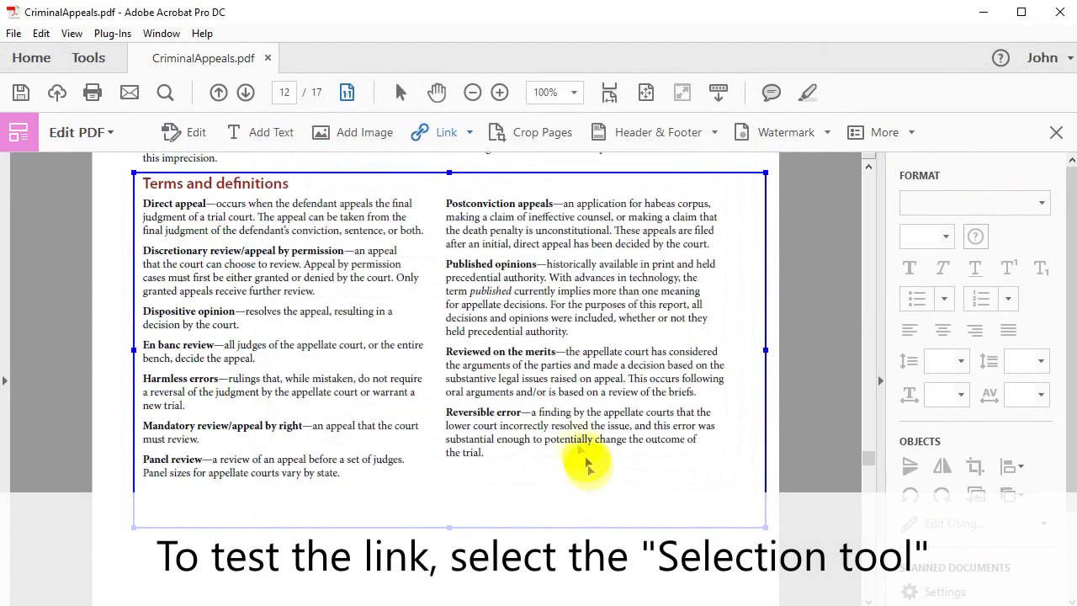
- Test the Terms and definitions link, cancel the Save As PDF dialog, and scroll back to page 1
click(399, 91)
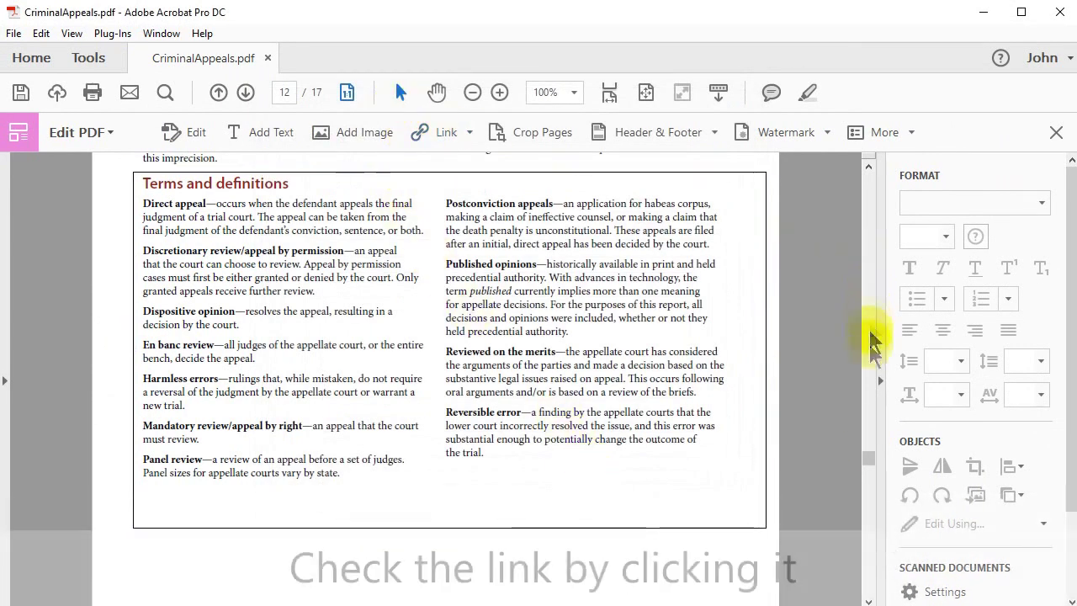
drag(873, 459, 873, 462)
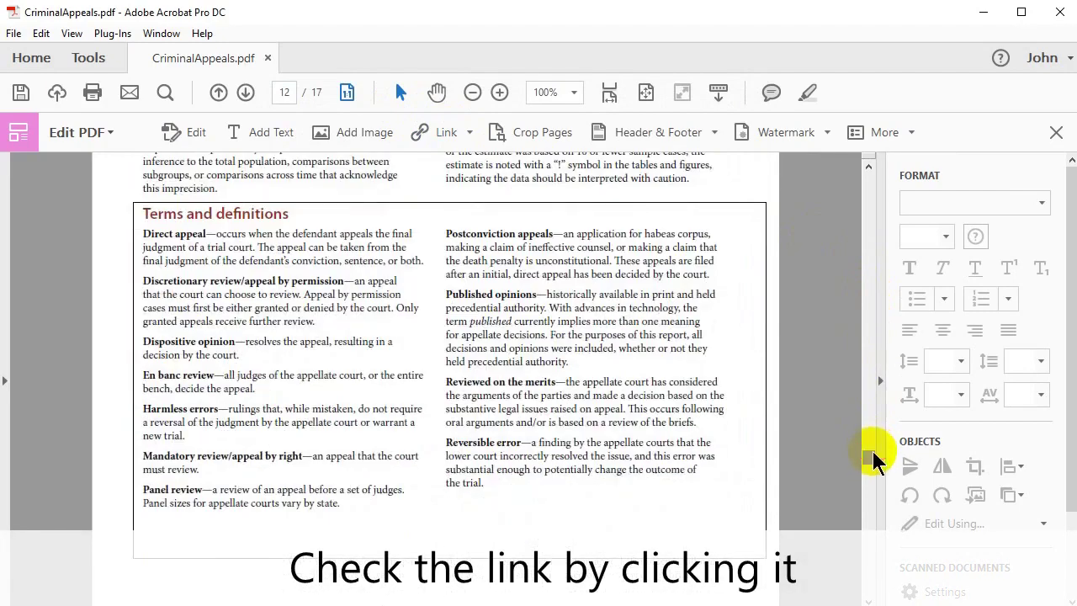
click(425, 319)
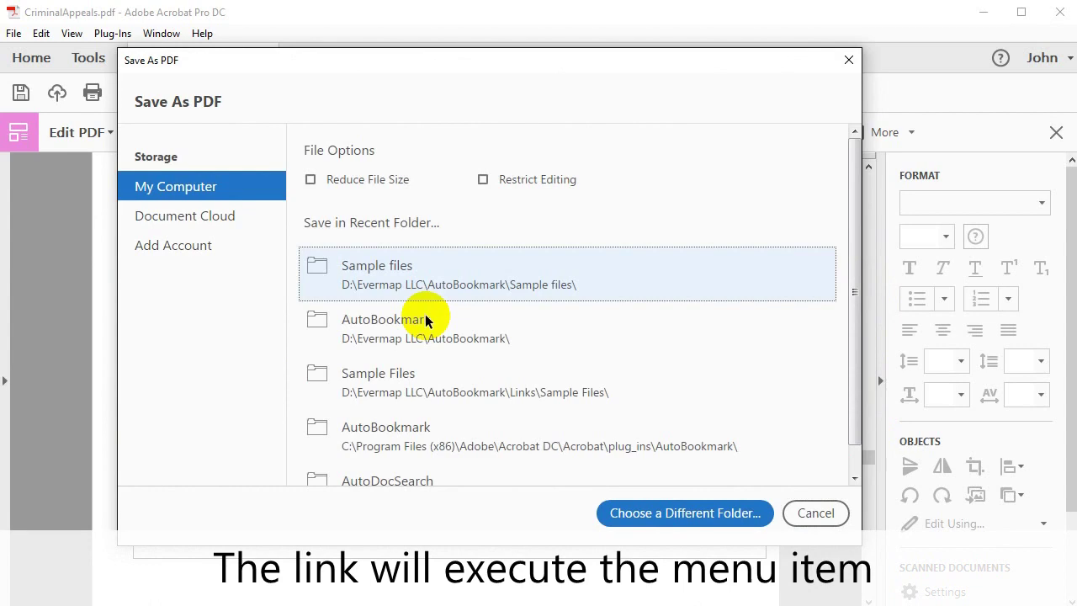
click(808, 513)
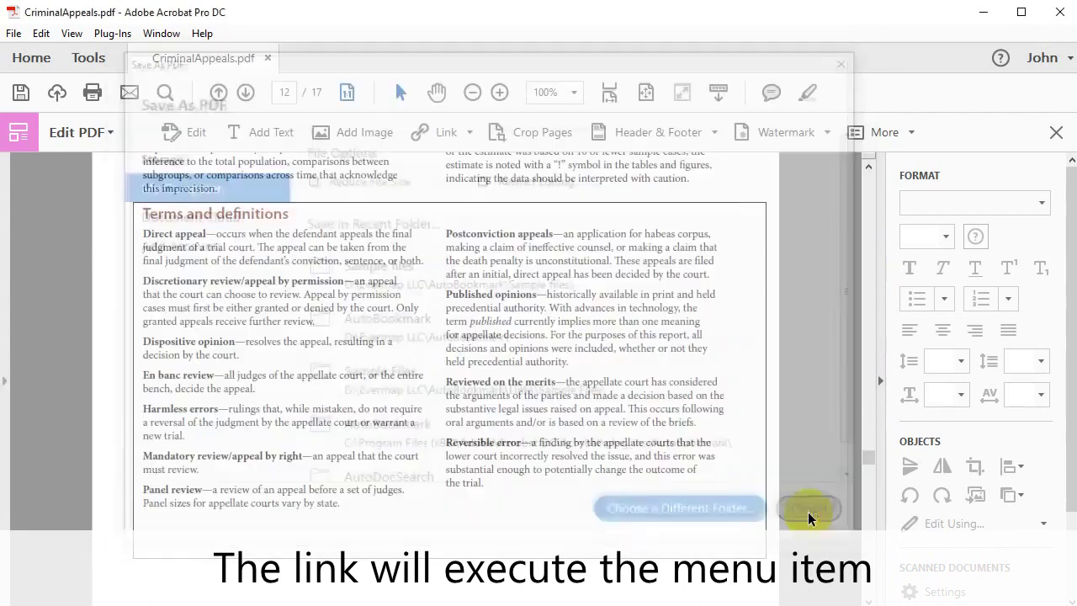
drag(872, 459, 870, 179)
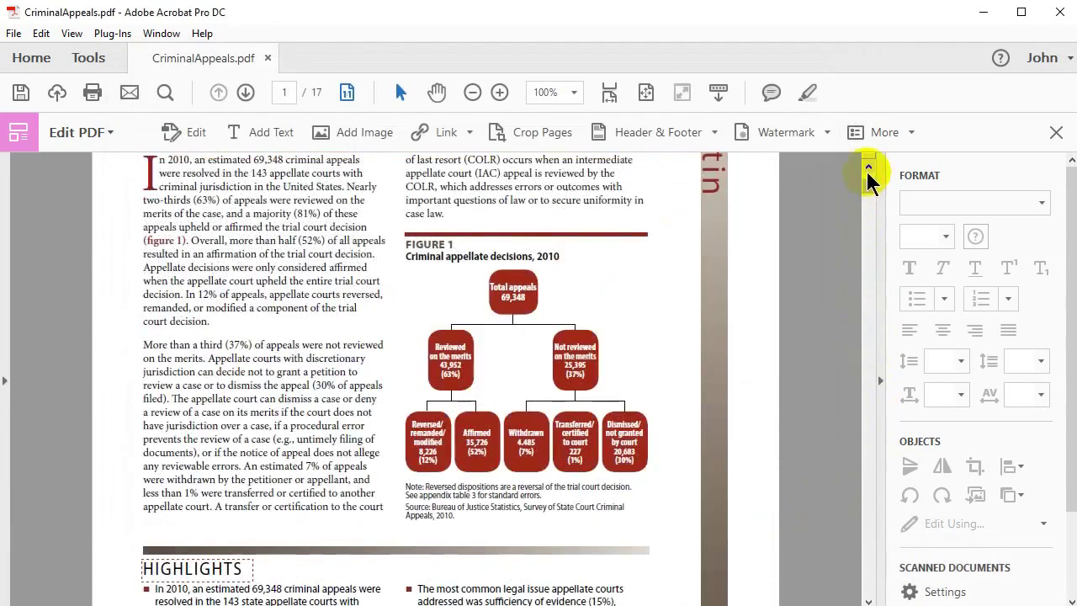
- Fit the page, pin the Add or Edit Link tool to Quick Tools, and close Edit PDF
key(ctrl+0)
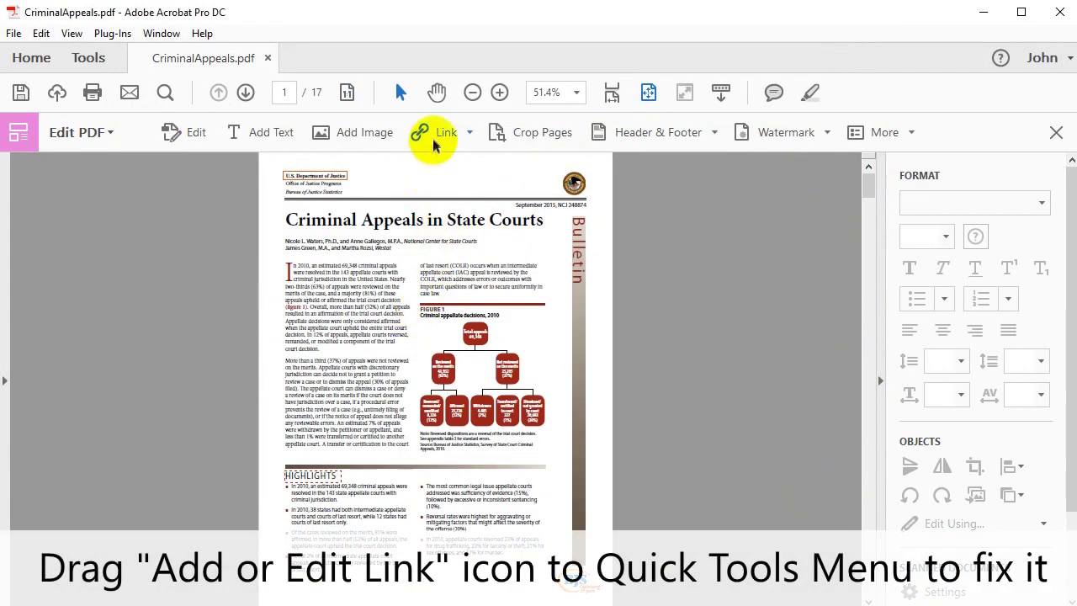
drag(443, 134, 847, 91)
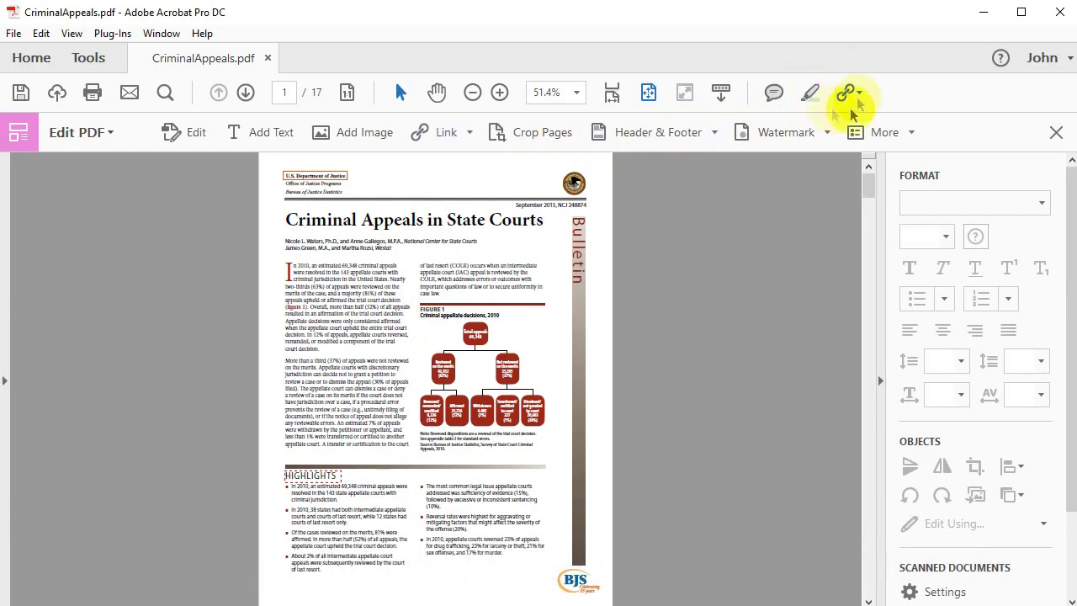
click(1056, 133)
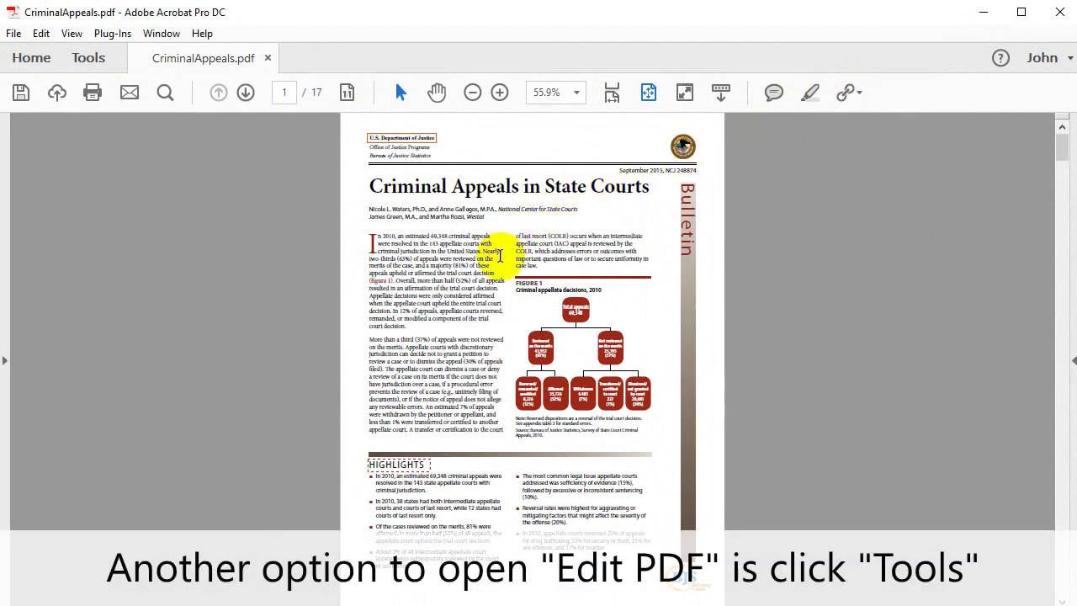
click(95, 64)
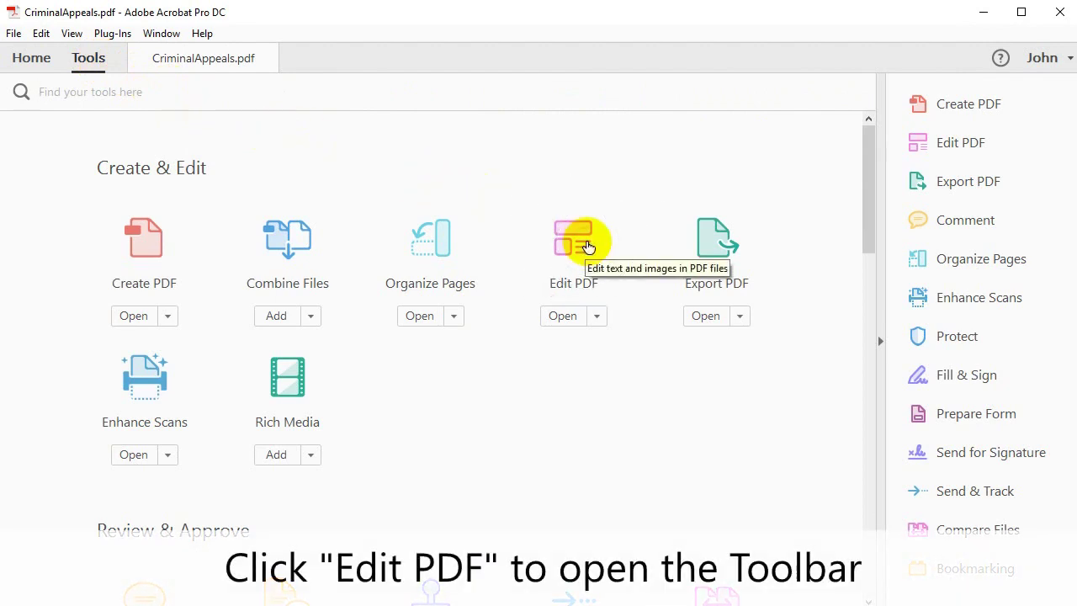
click(588, 246)
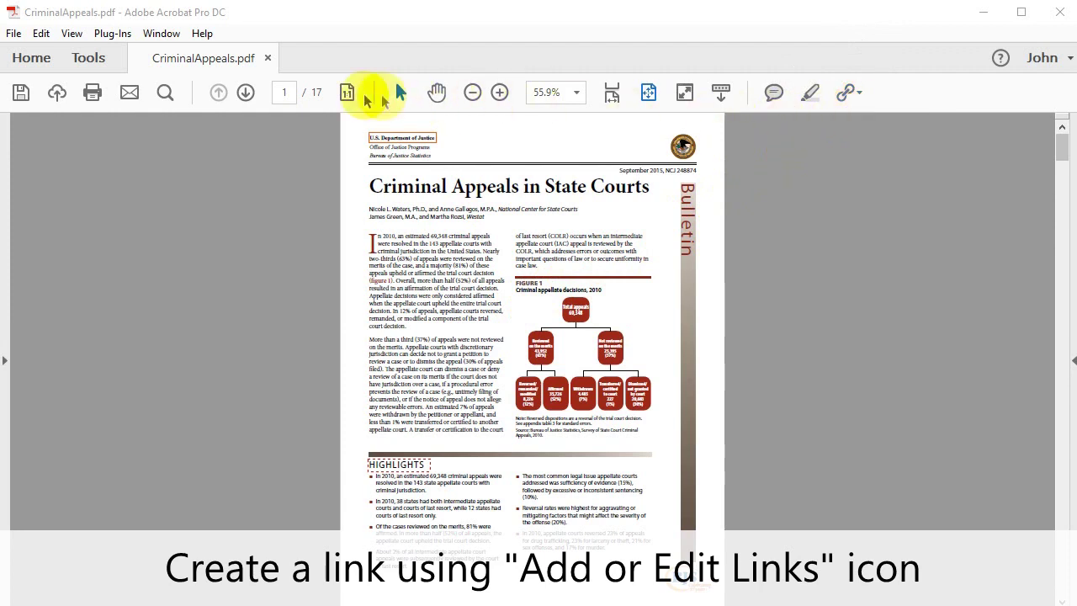
click(76, 34)
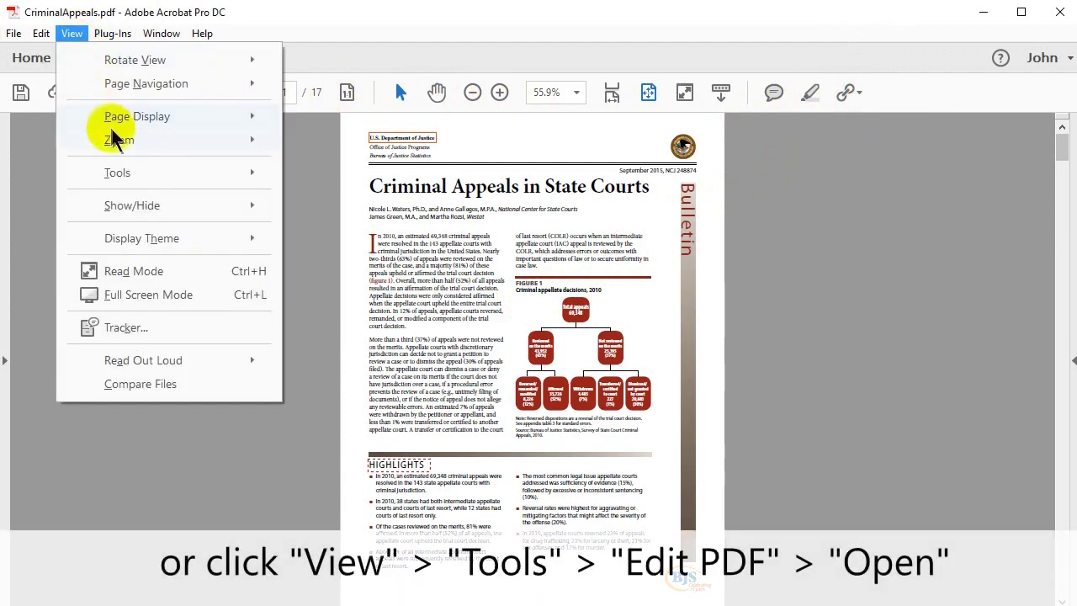
- Reopen Edit PDF from View > Tools and show the Link dropdown options
mouse_move(210, 175)
mouse_move(363, 200)
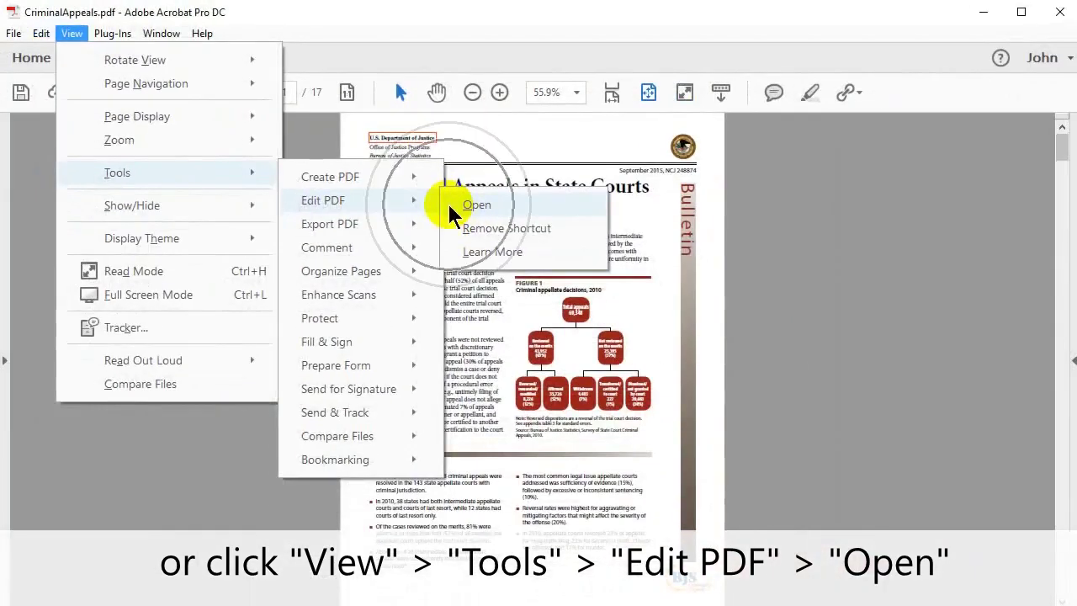
click(540, 308)
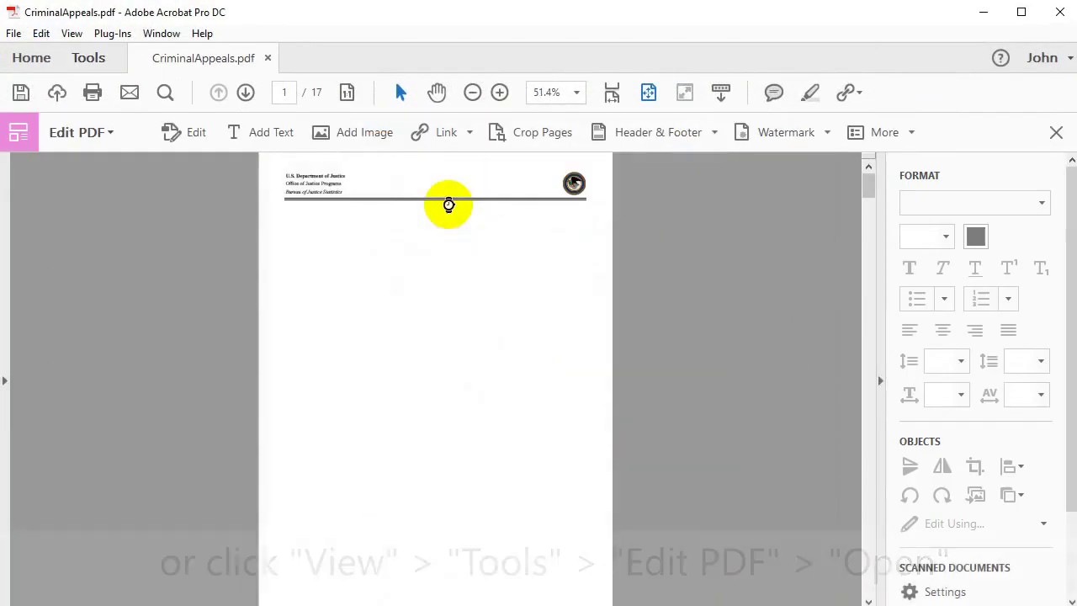
click(448, 133)
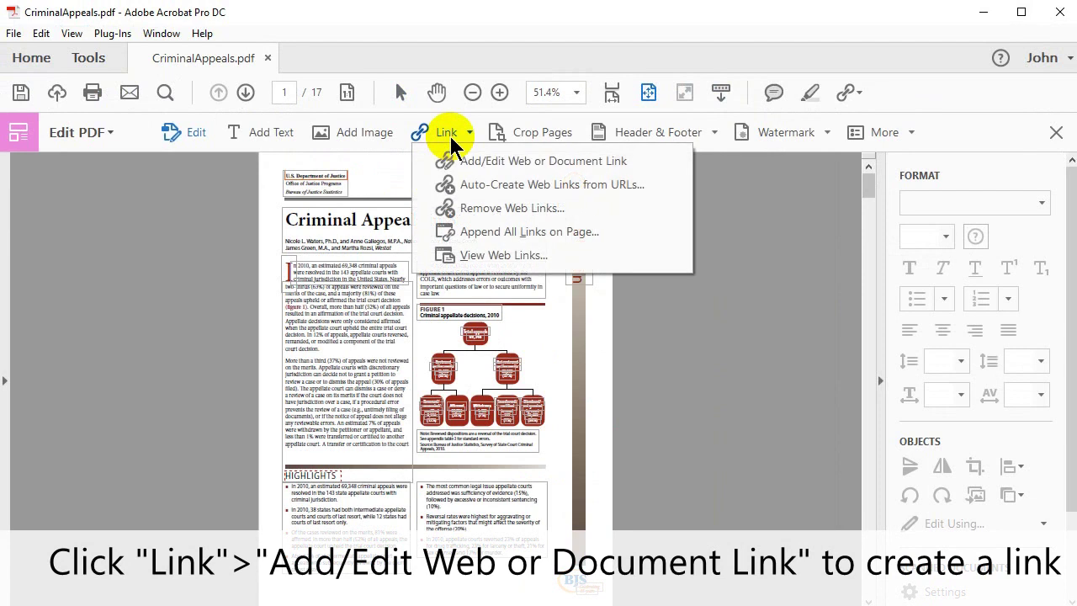
- Draw an invisible-rectangle link over the 'Criminal Appeals in State Courts' title, targeting the current page view
click(637, 162)
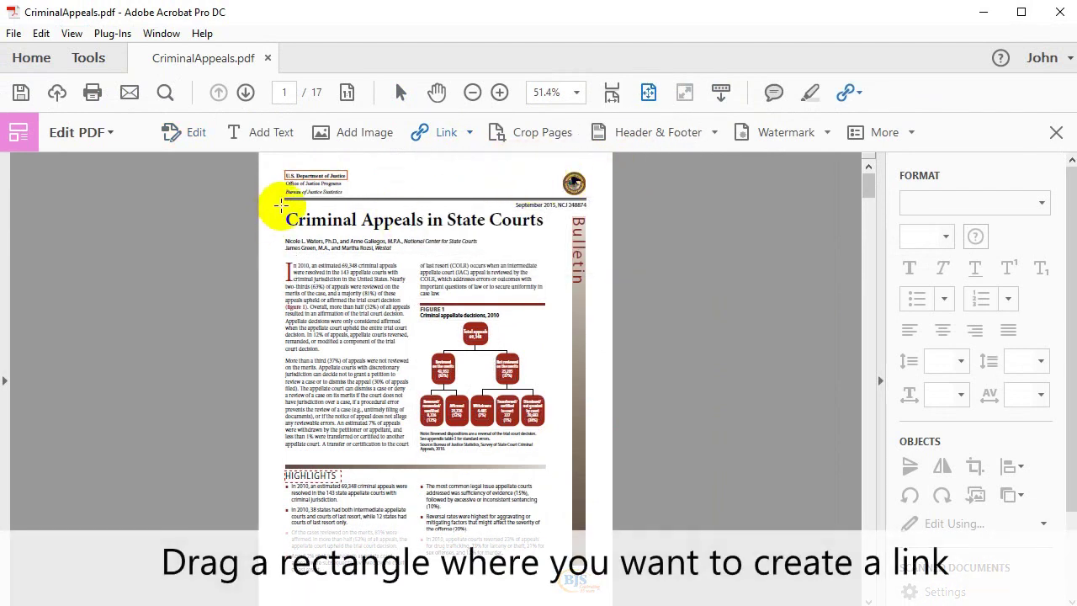
drag(282, 205, 553, 243)
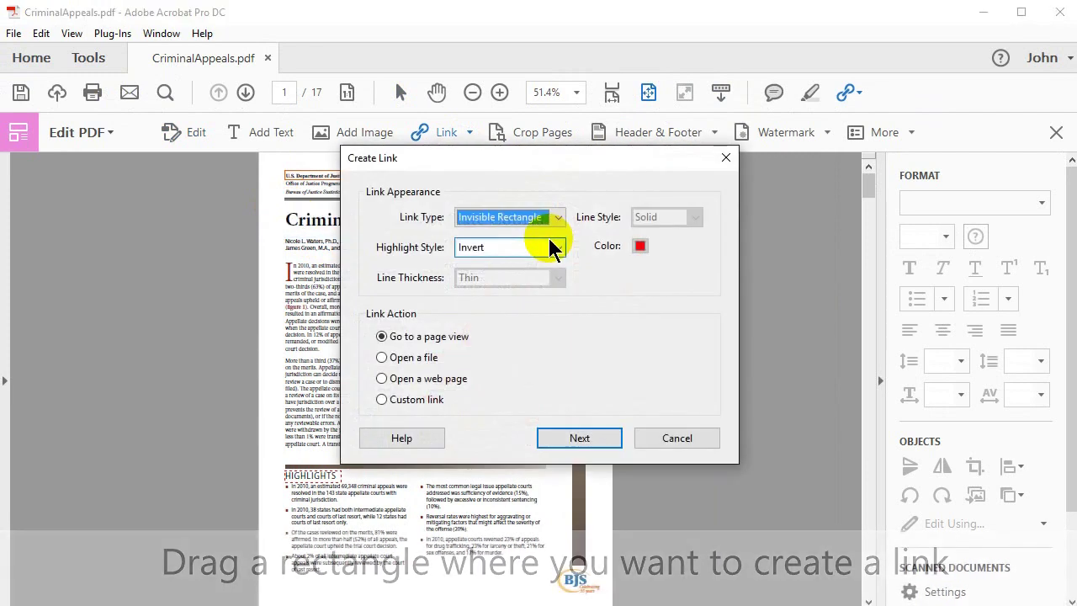
click(558, 221)
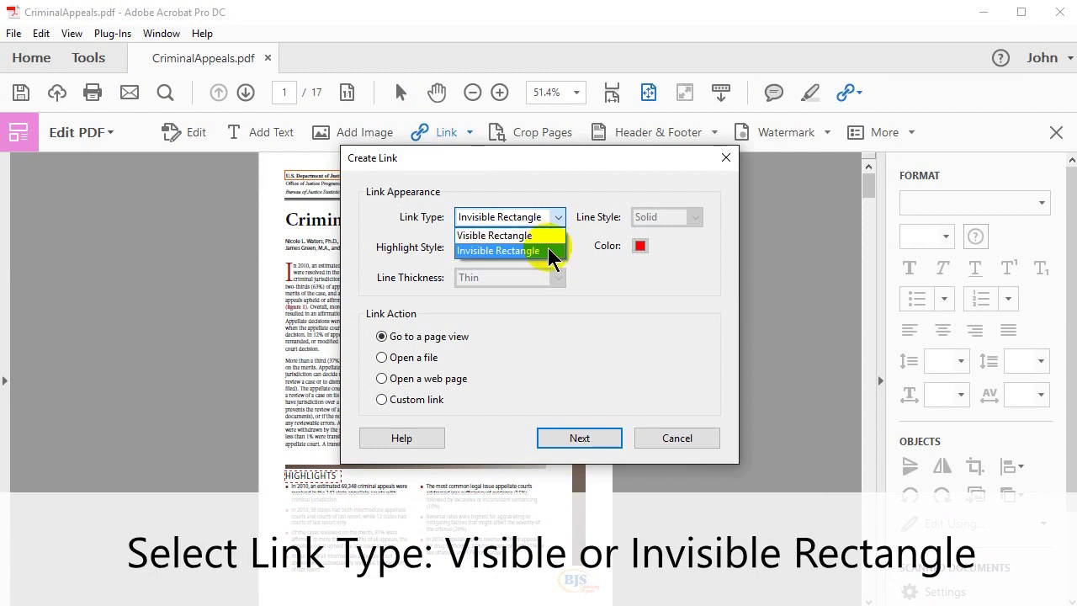
click(549, 251)
click(596, 439)
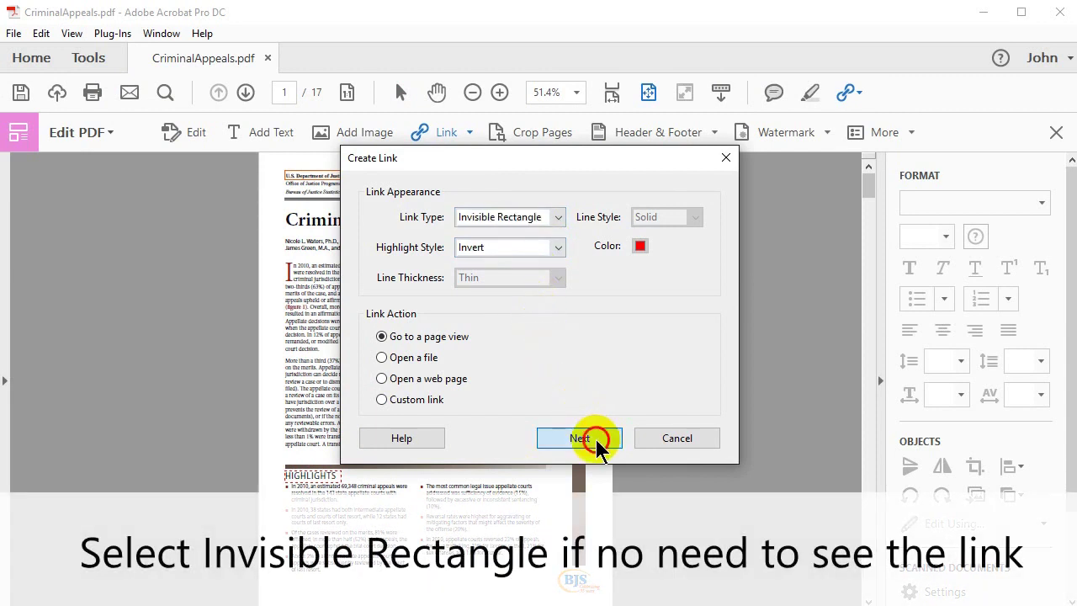
click(443, 341)
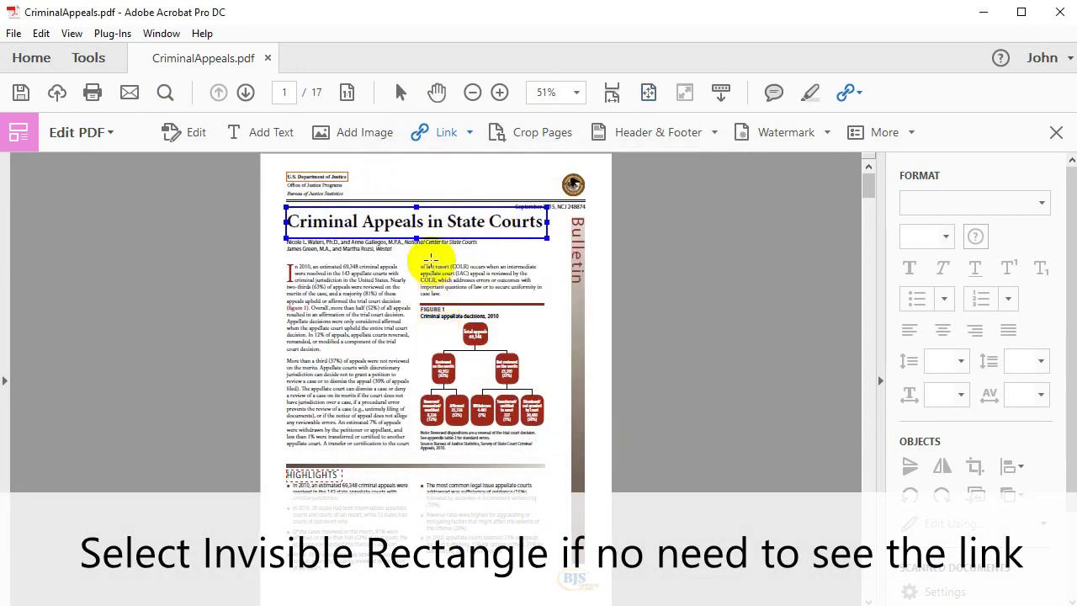
click(401, 91)
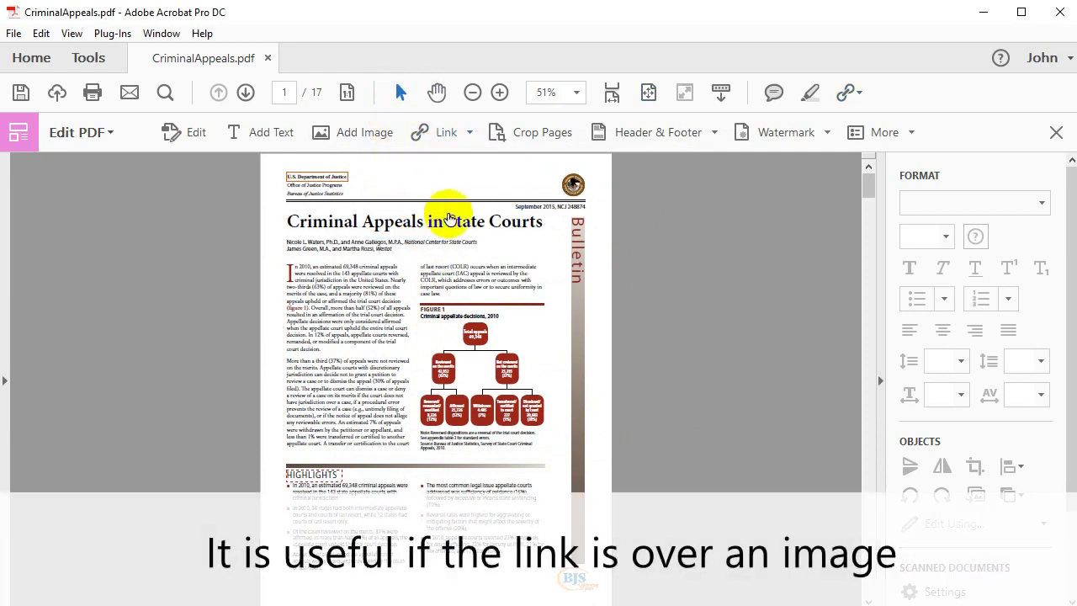
click(617, 94)
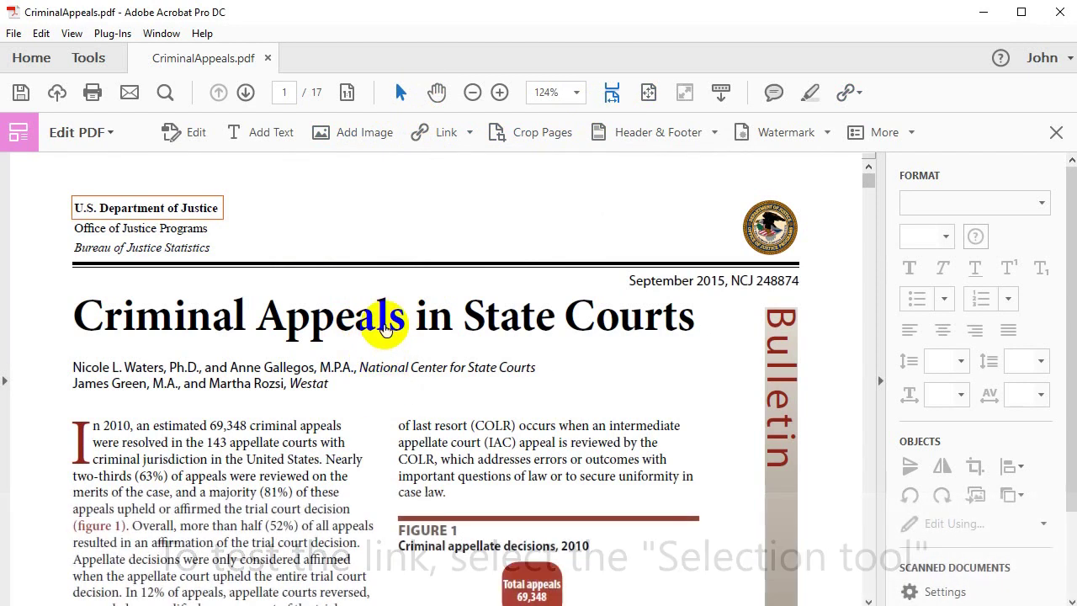
key(ctrl+0)
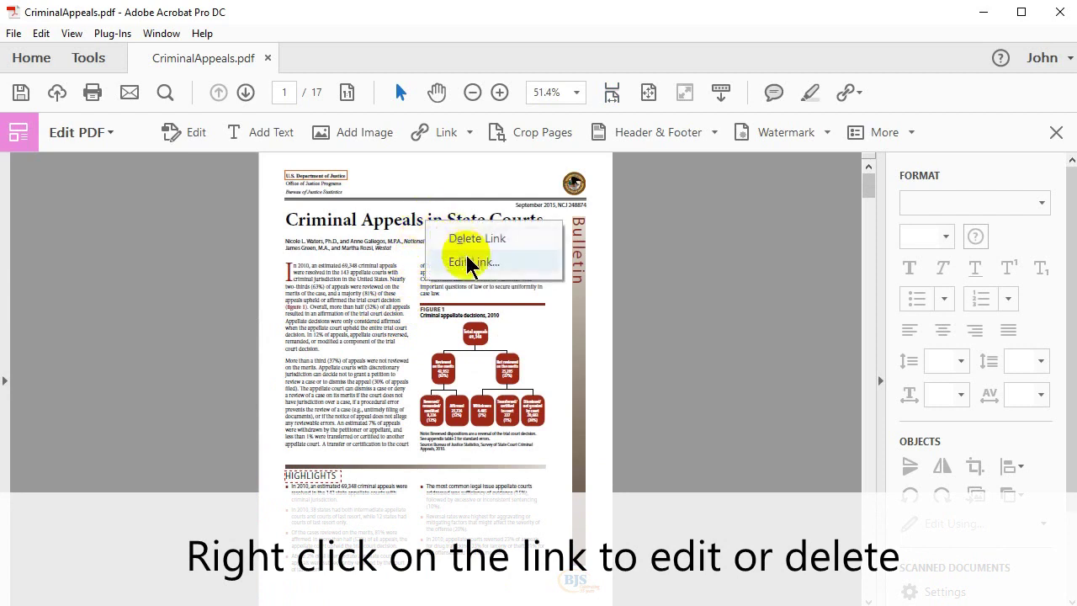
- Set the title link to Visible Rectangle, Solid line style, and dark red colour
click(473, 264)
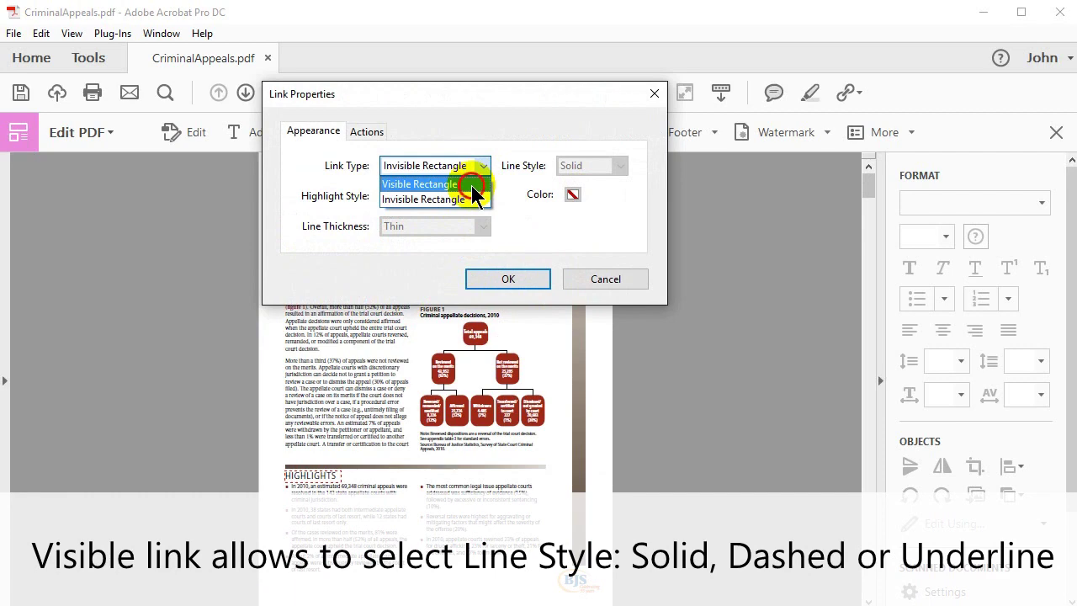
click(473, 185)
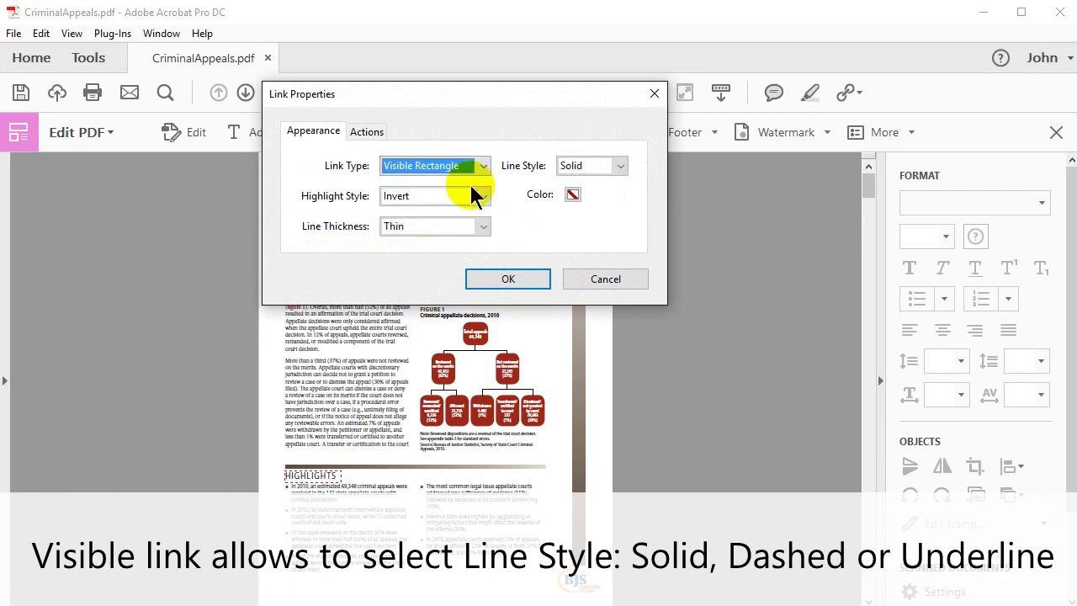
click(620, 167)
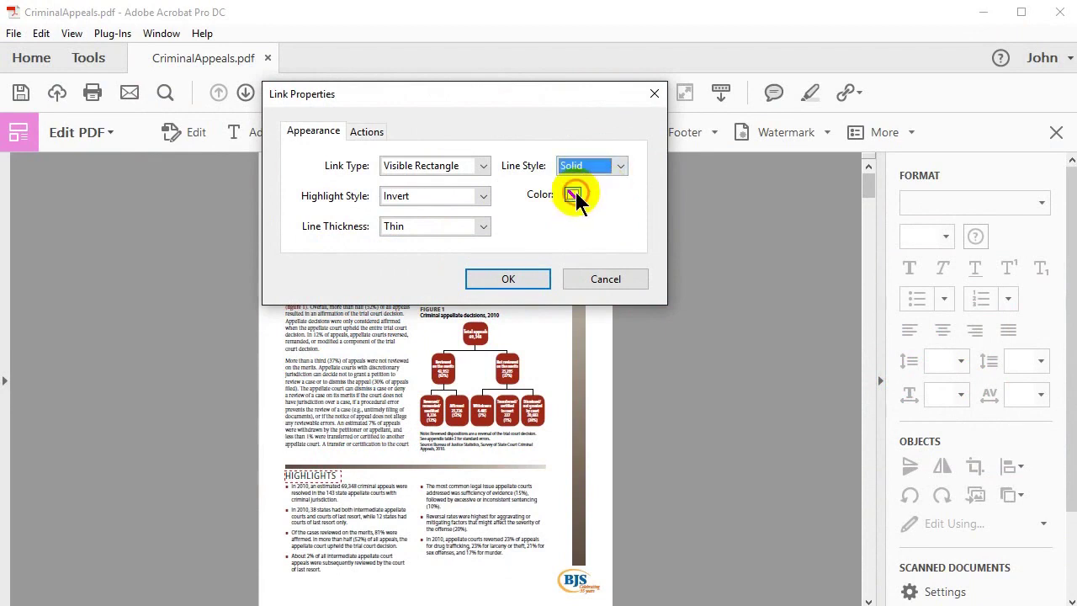
click(575, 192)
click(577, 233)
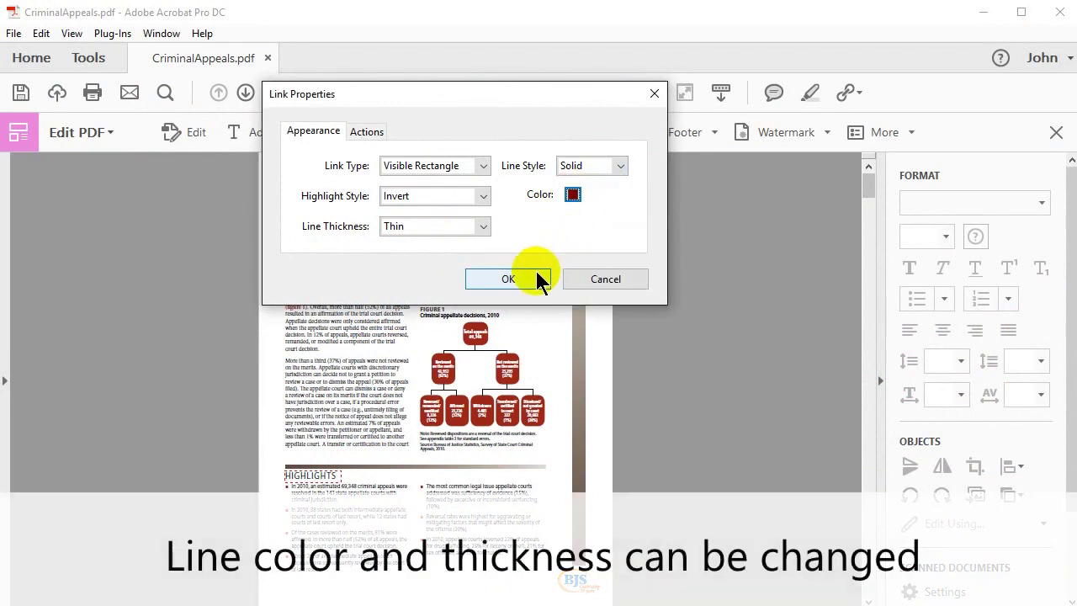
click(539, 281)
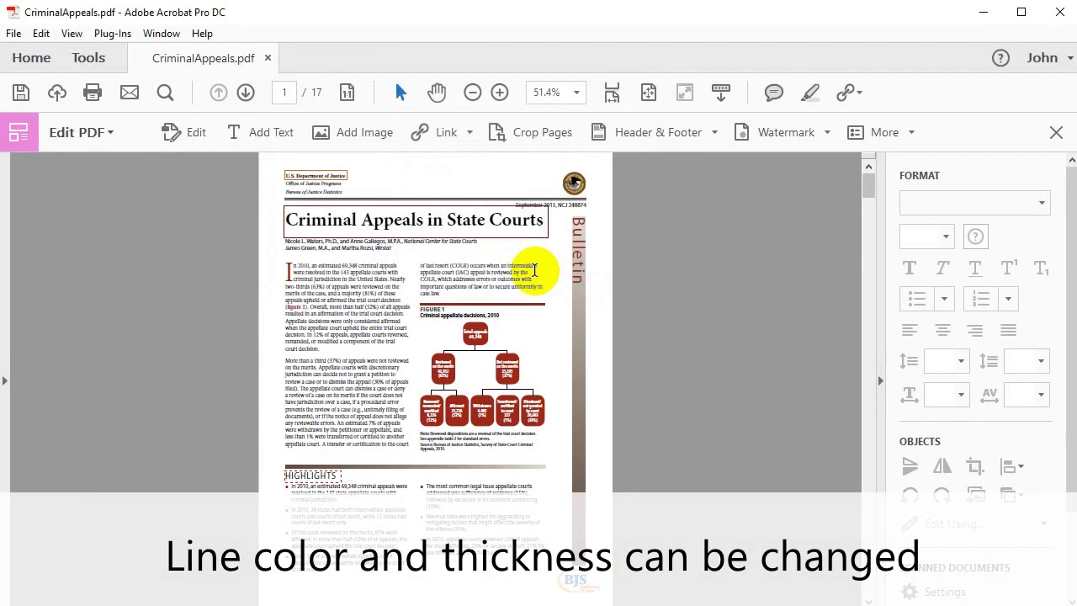
- Change the title link's border line style to Dashed
right_click(501, 239)
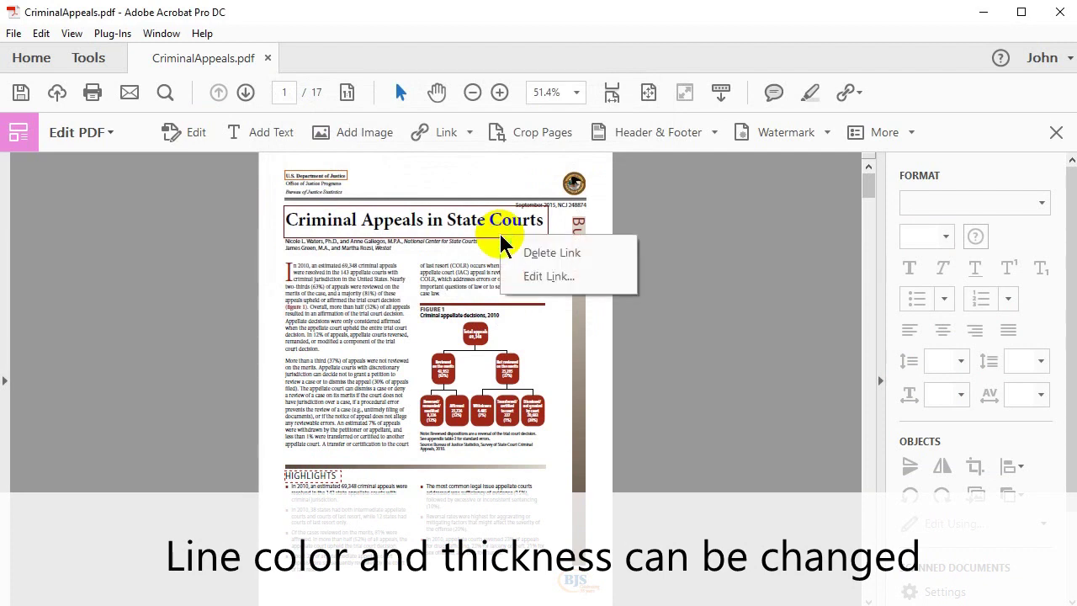
click(545, 276)
click(605, 165)
click(601, 194)
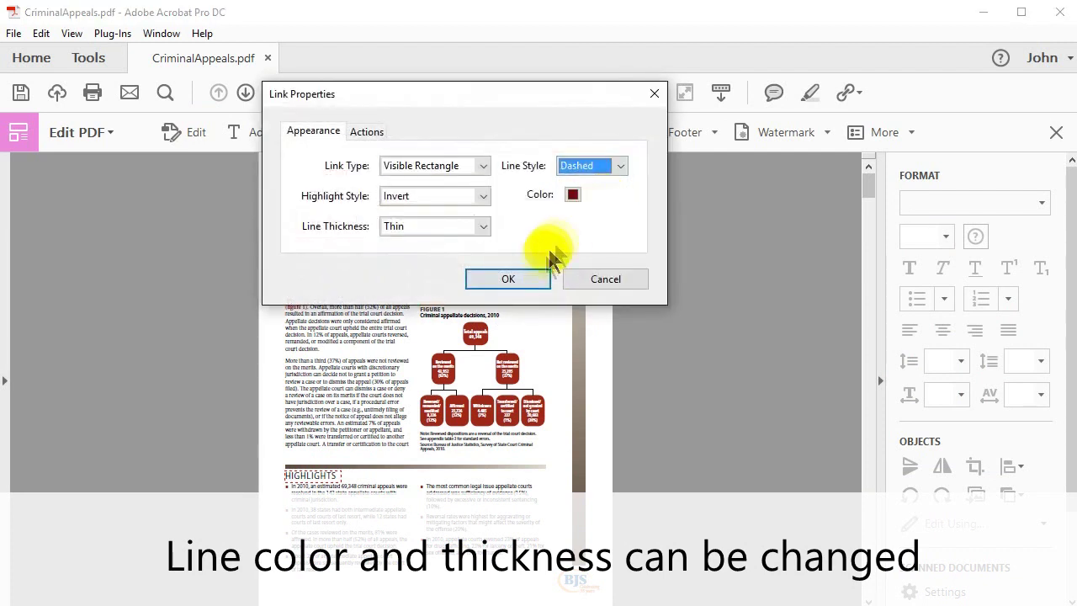
click(539, 276)
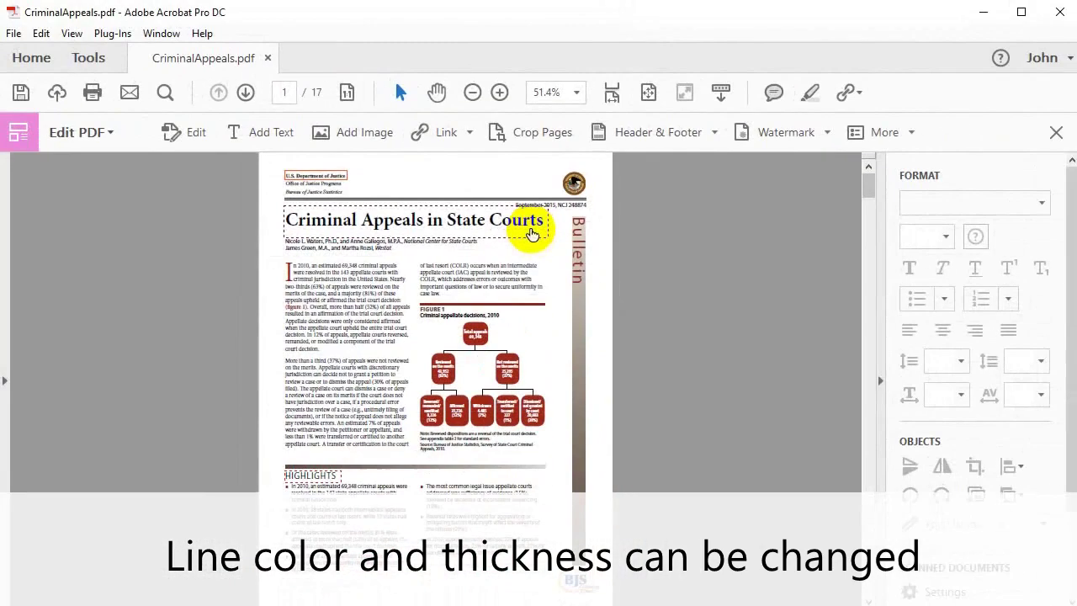
- Restyle the title link as a thick red Underline and test its invert highlight
right_click(542, 312)
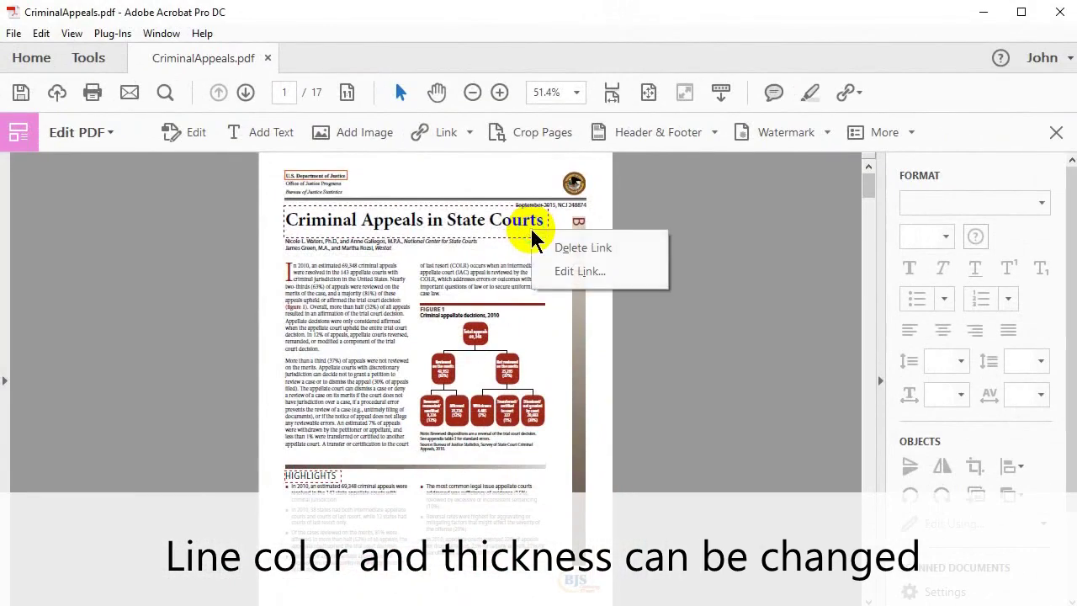
click(643, 386)
click(619, 168)
click(600, 205)
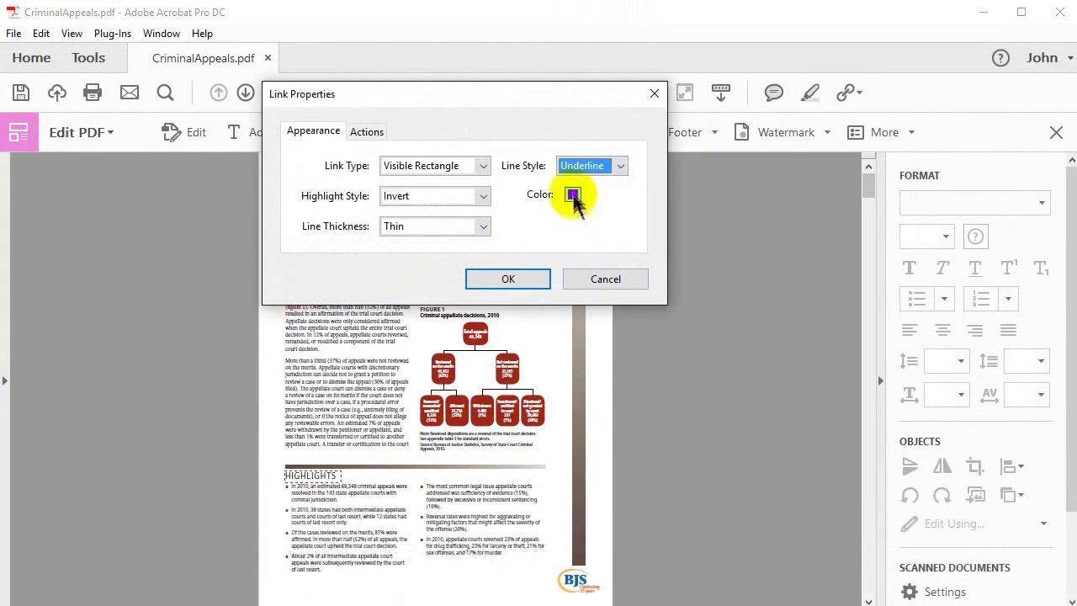
click(573, 195)
click(572, 247)
click(482, 224)
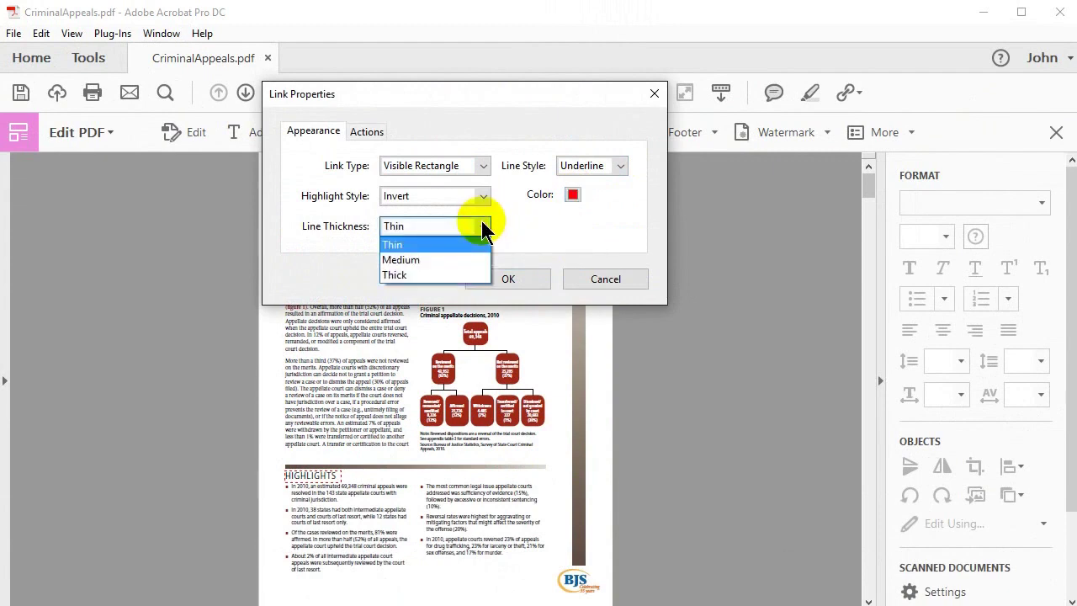
click(462, 276)
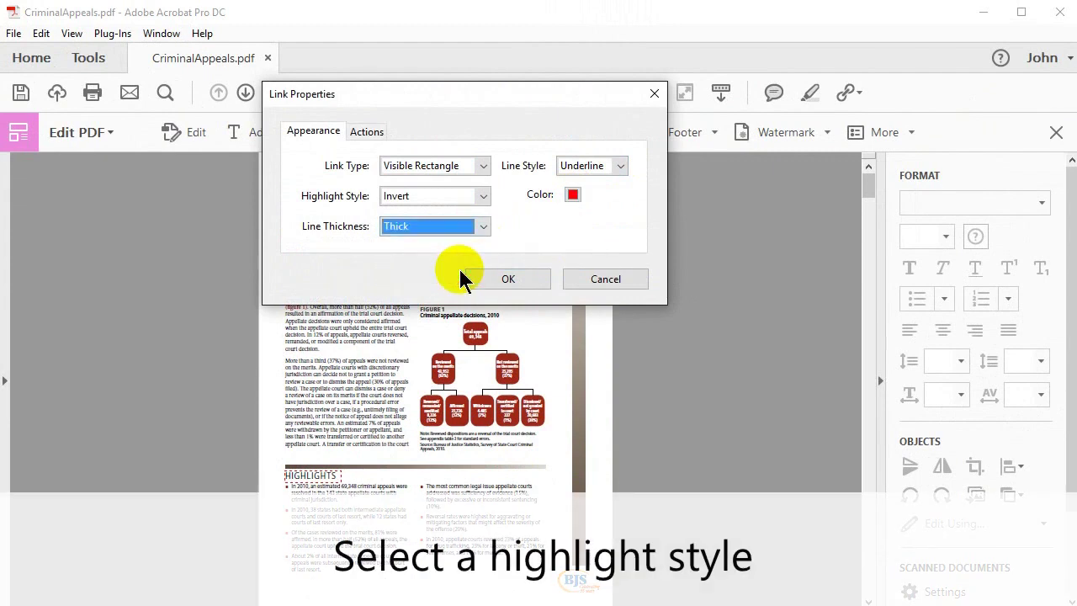
click(505, 276)
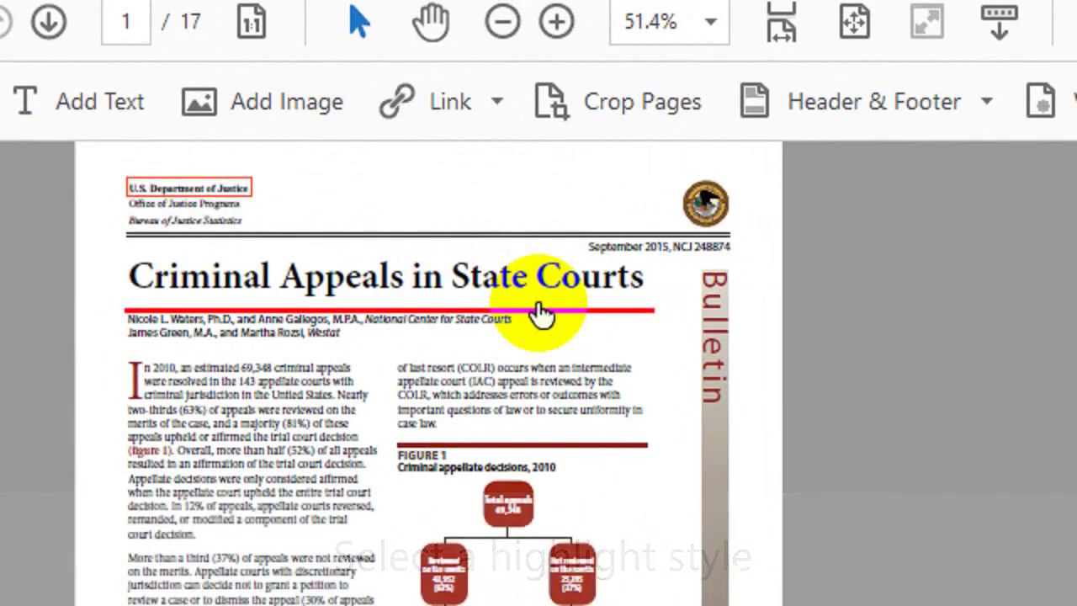
click(492, 238)
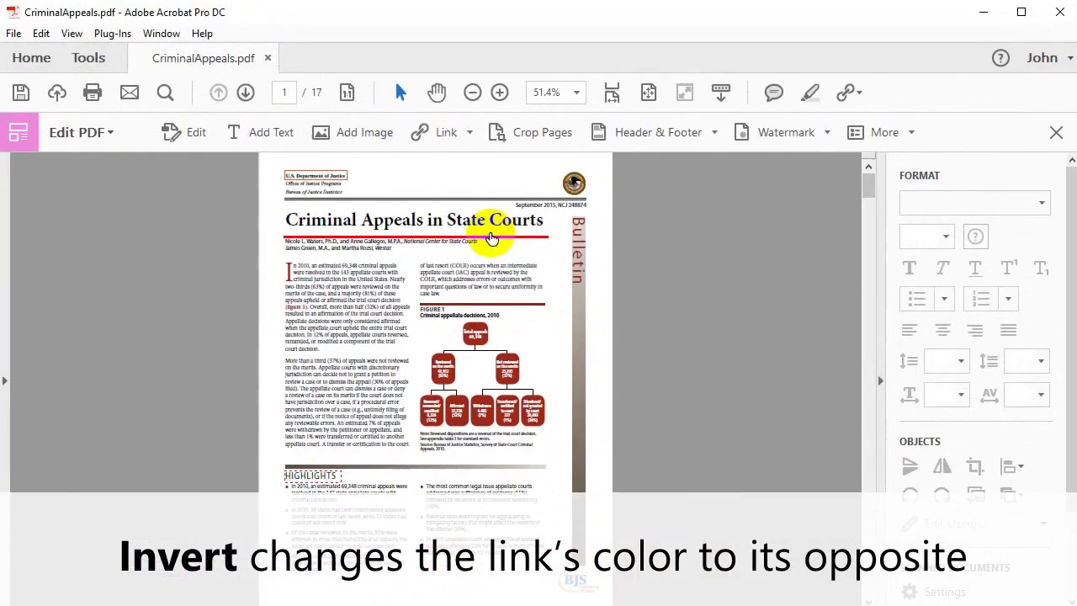
- Set the title link's highlight style to Outline and test it
right_click(542, 311)
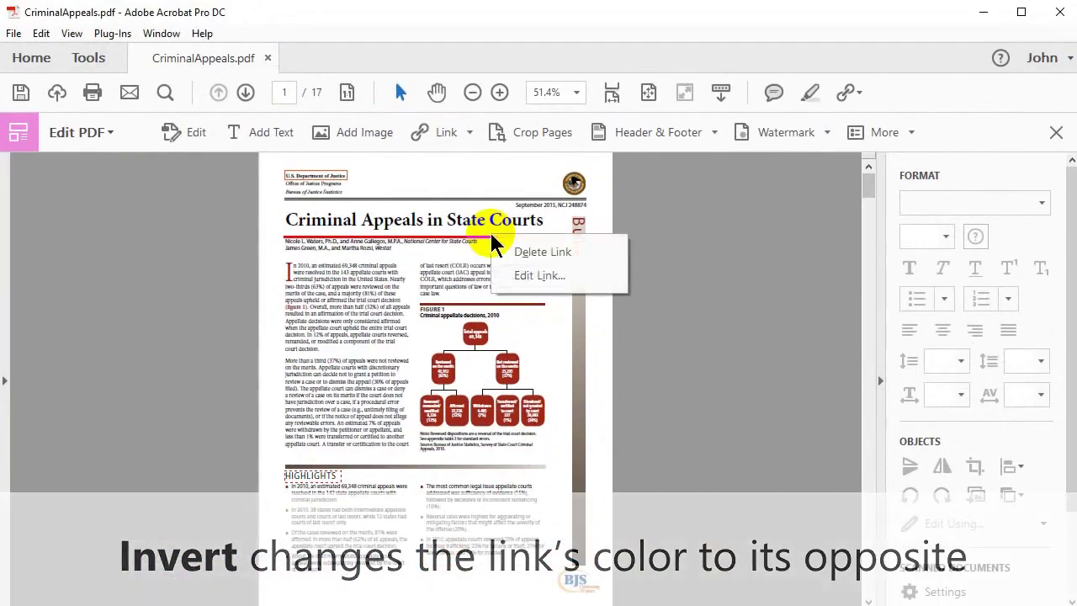
click(545, 277)
click(483, 196)
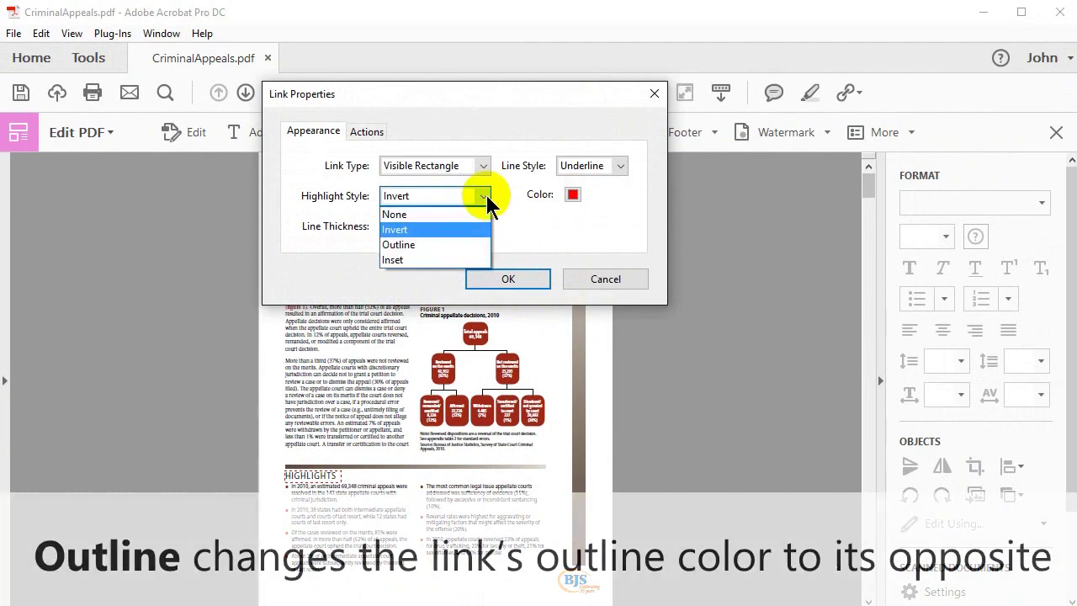
click(455, 243)
click(498, 276)
click(454, 233)
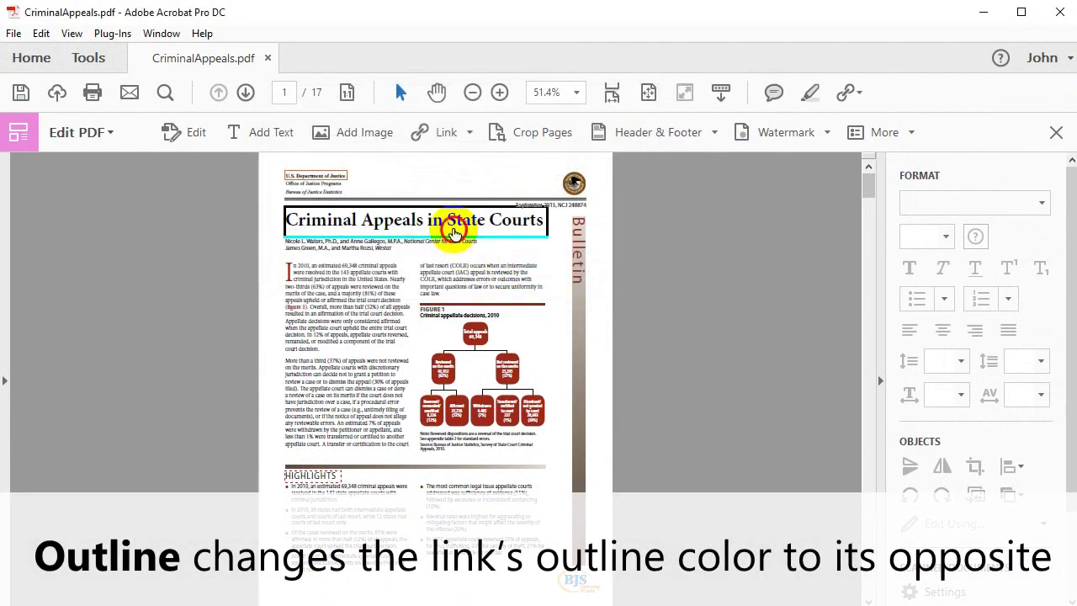
- Change the title link's highlight style to Inset
right_click(455, 233)
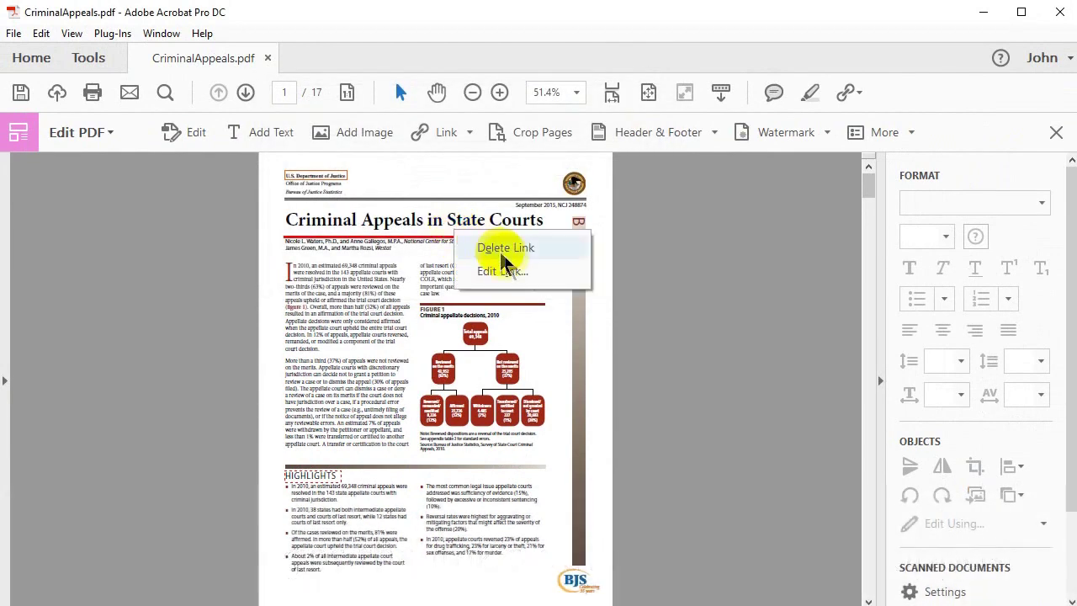
click(505, 270)
click(484, 196)
click(469, 258)
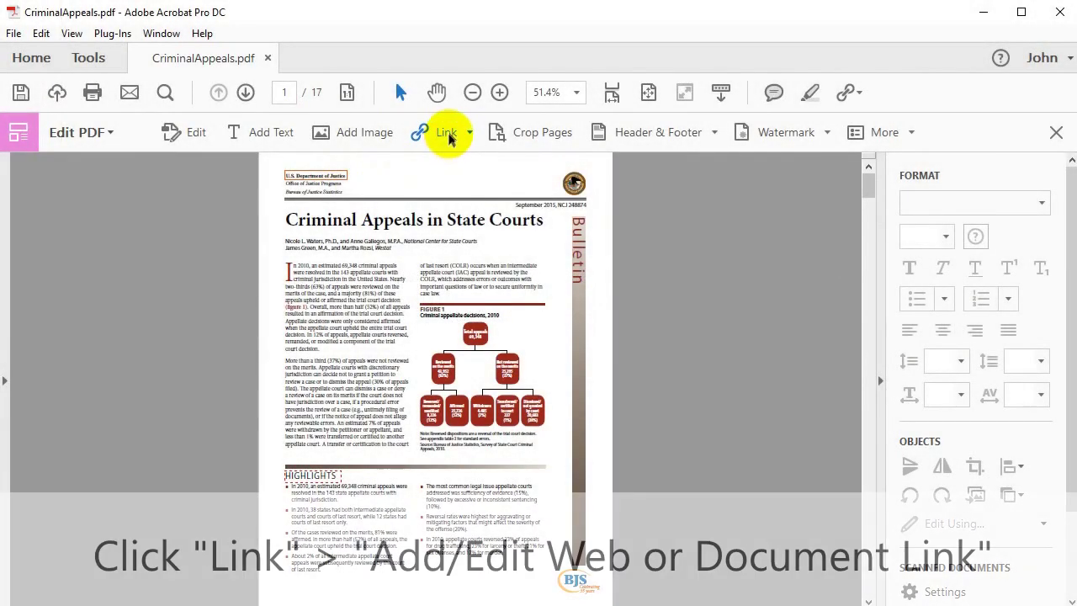
- Turn on web and document link editing and bring up the department link's menu
click(446, 134)
click(471, 161)
right_click(335, 178)
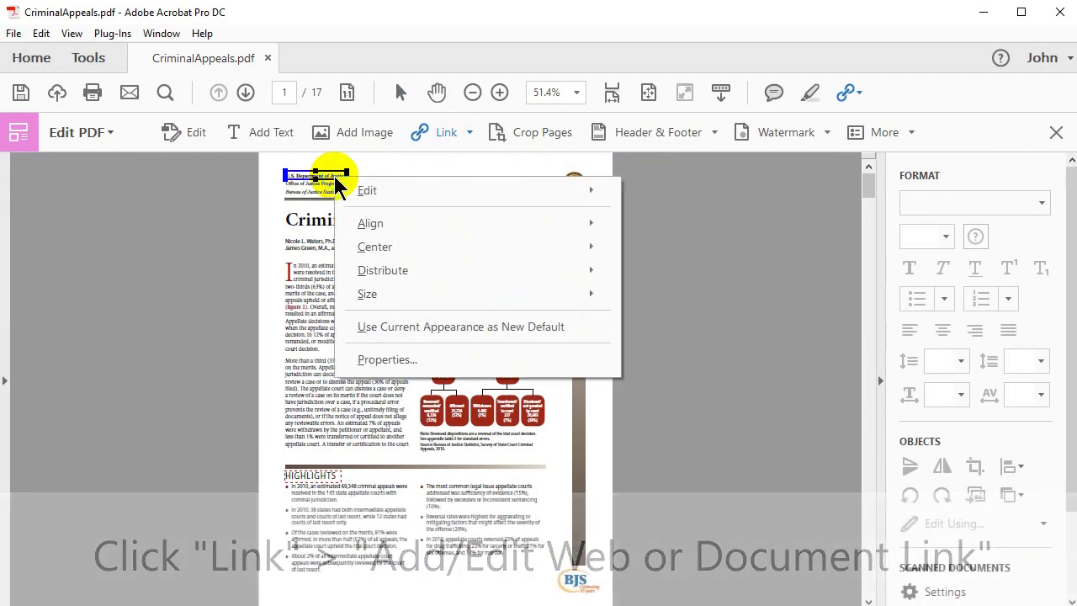
- Move the Department of Justice link box off the name and enlarge it over the seal
mouse_move(394, 222)
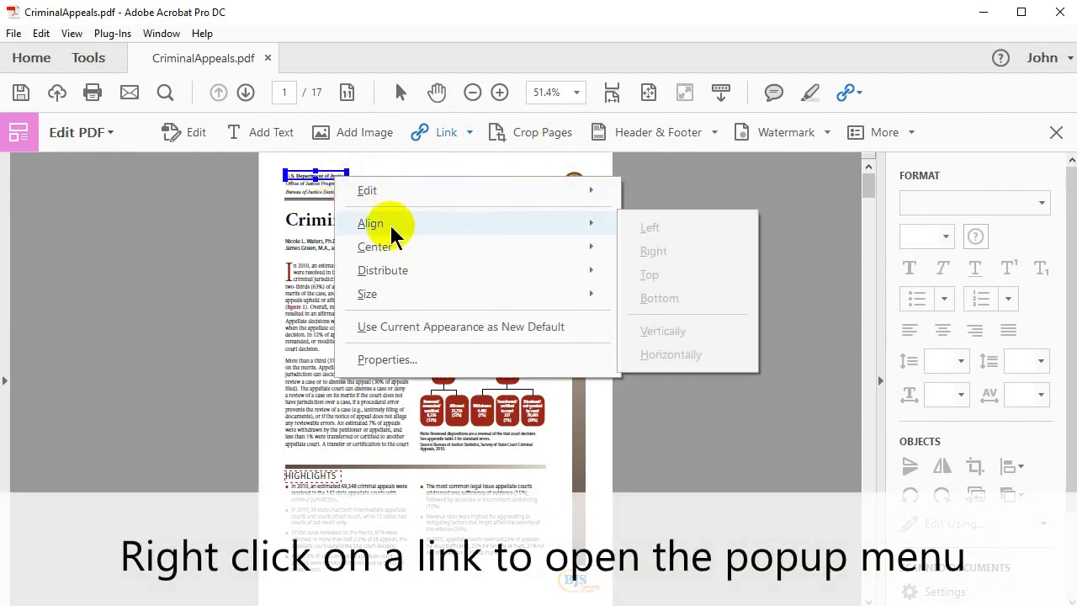
click(612, 92)
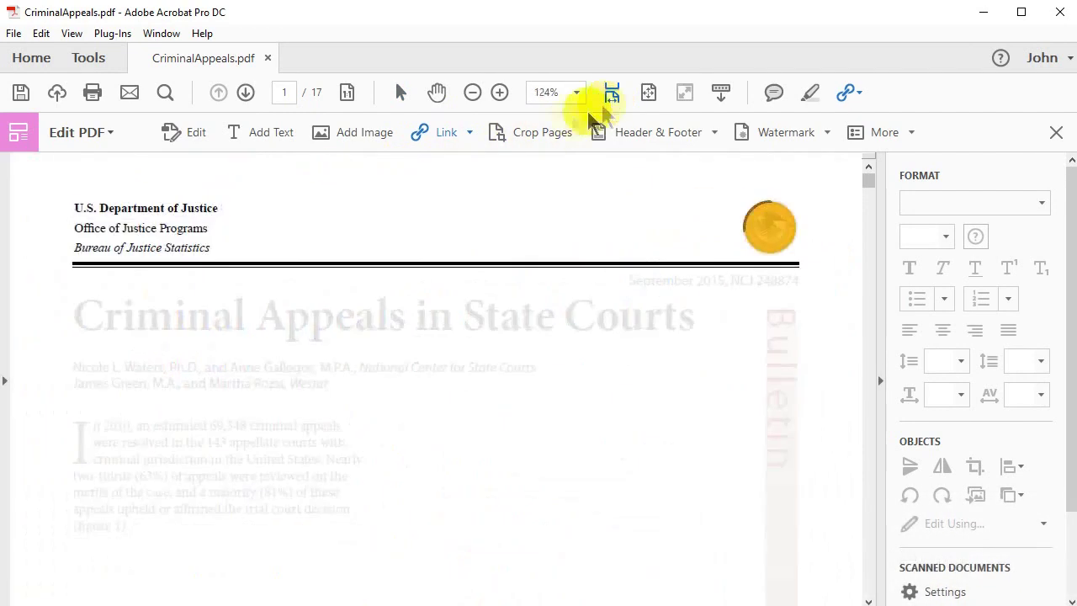
drag(181, 218, 504, 213)
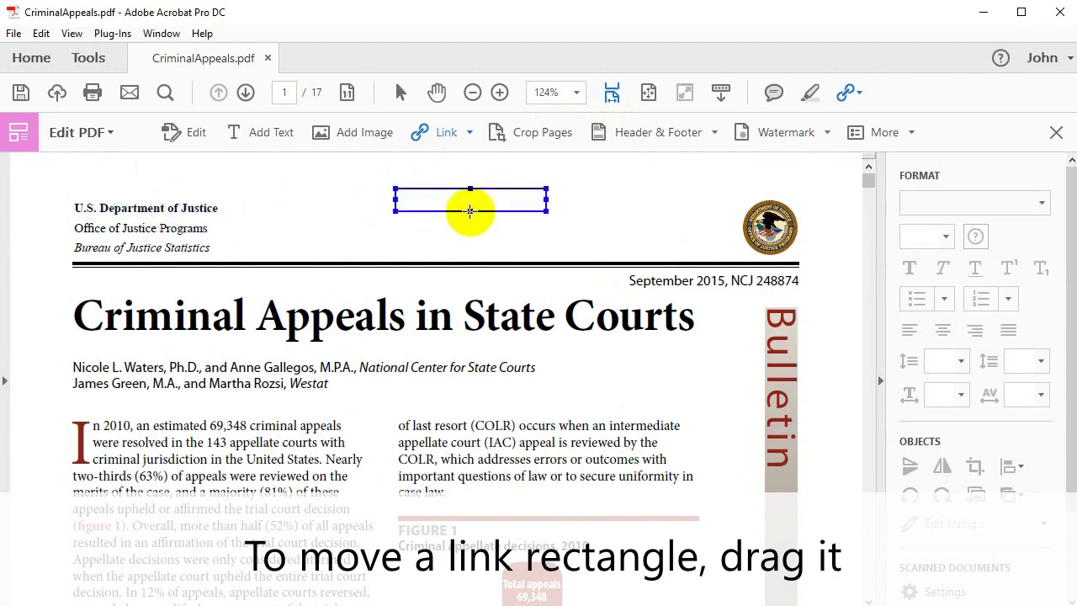
drag(470, 211, 768, 223)
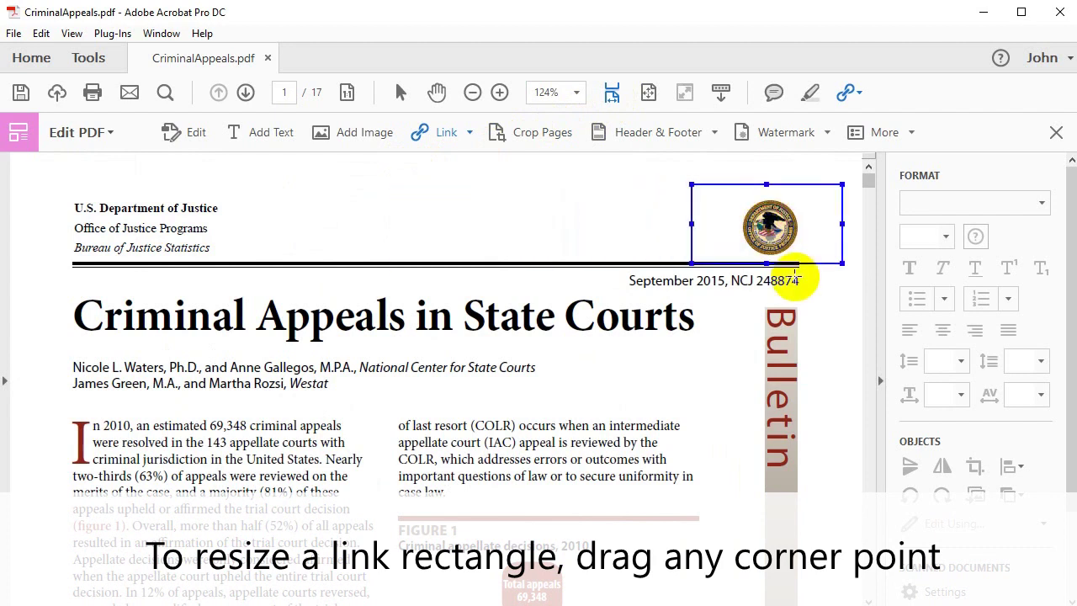
- Test the seal link opens justice.gov, close the site, and resume link editing
click(419, 132)
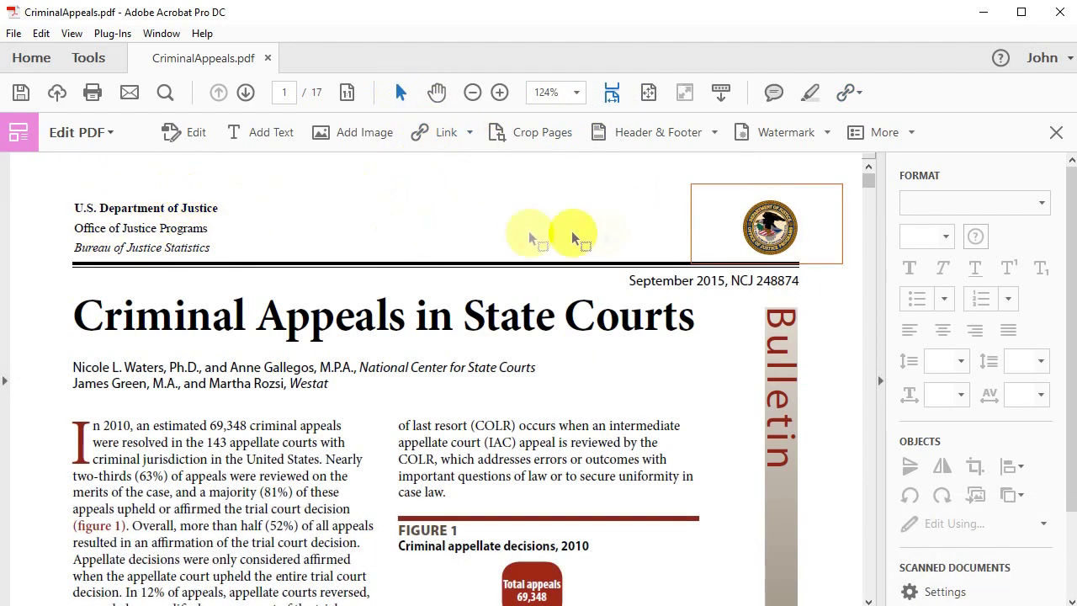
click(779, 232)
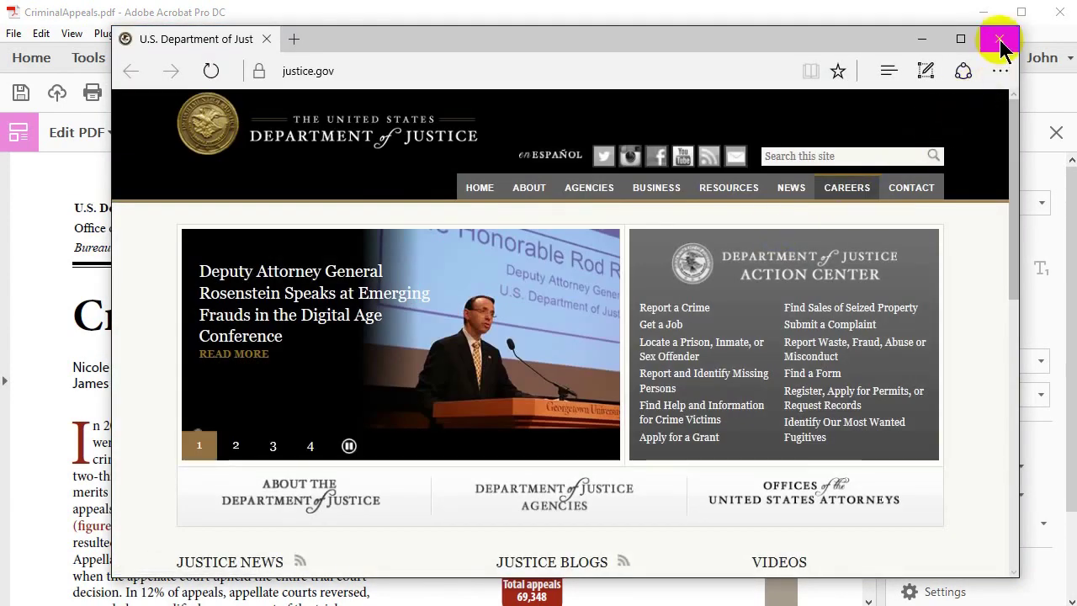
click(999, 38)
click(446, 132)
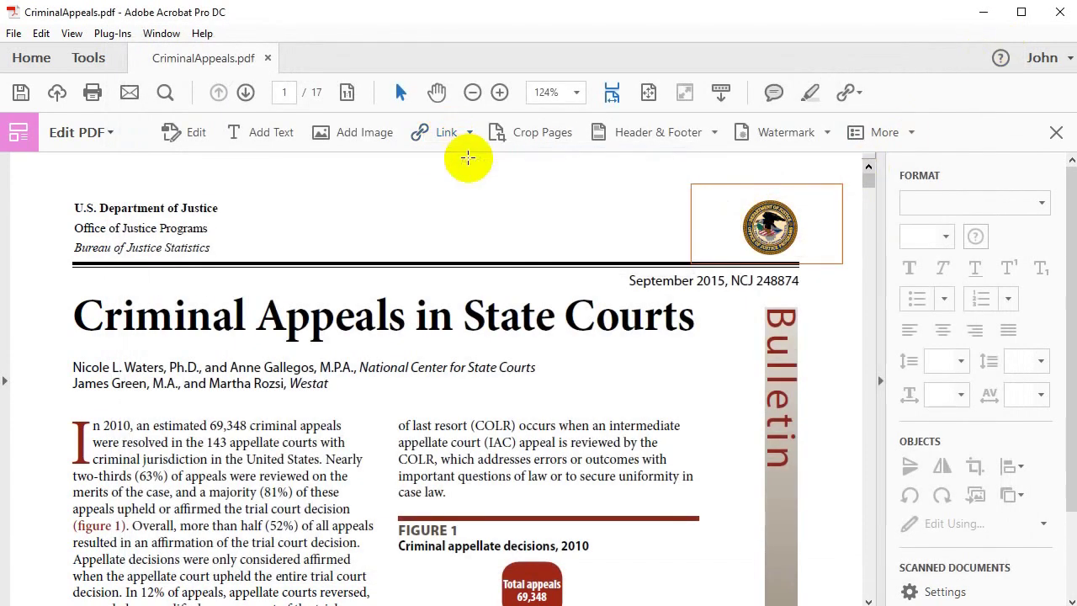
- Shrink the header link to the first line, then cut and paste it back onto 'U.S. Department of Justice'
click(157, 243)
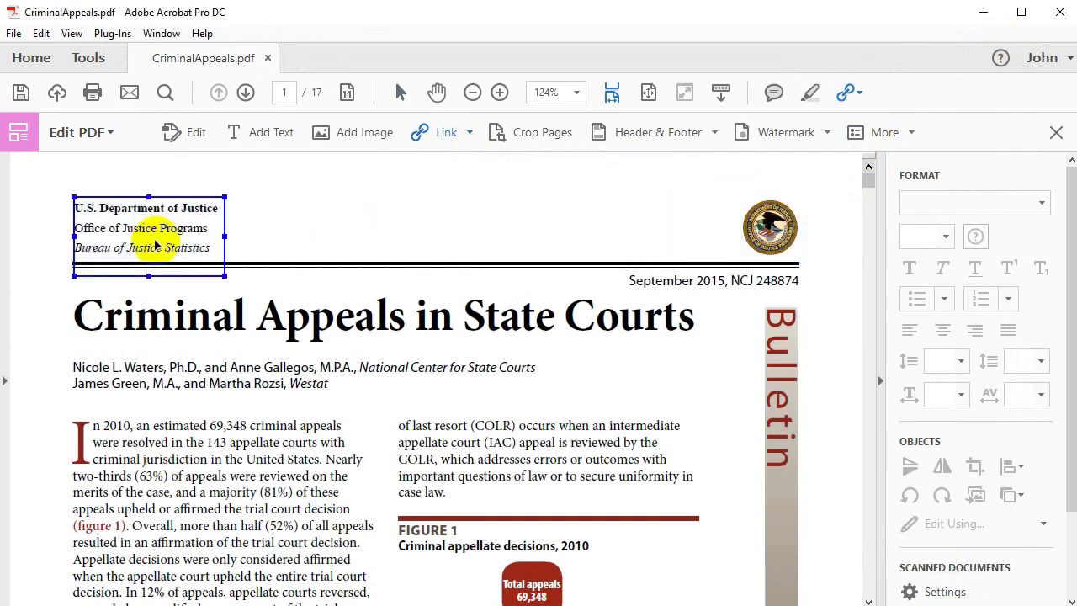
drag(152, 278, 139, 217)
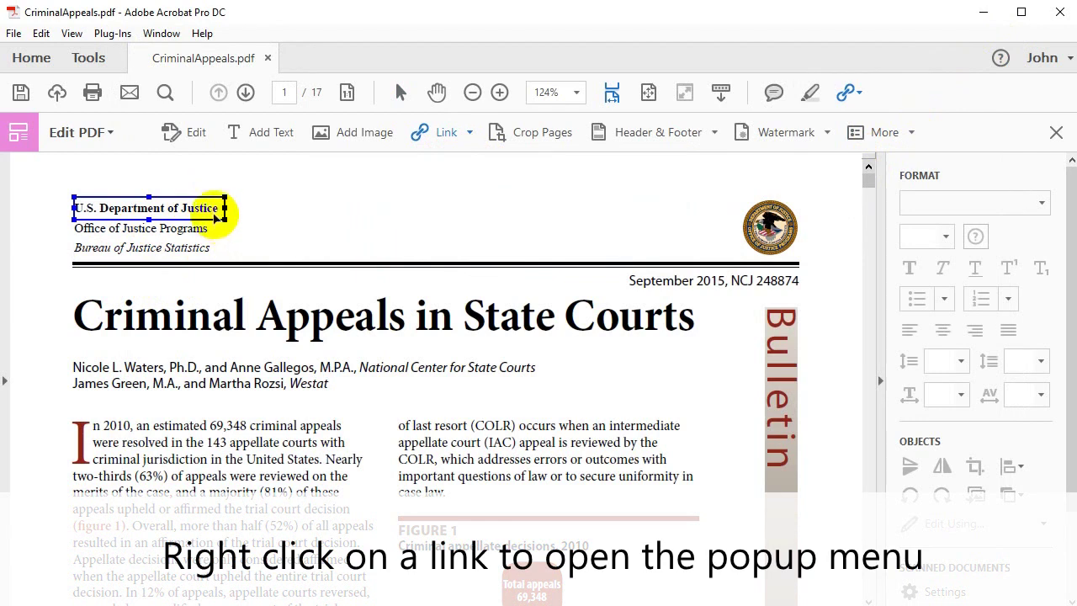
right_click(217, 217)
mouse_move(389, 231)
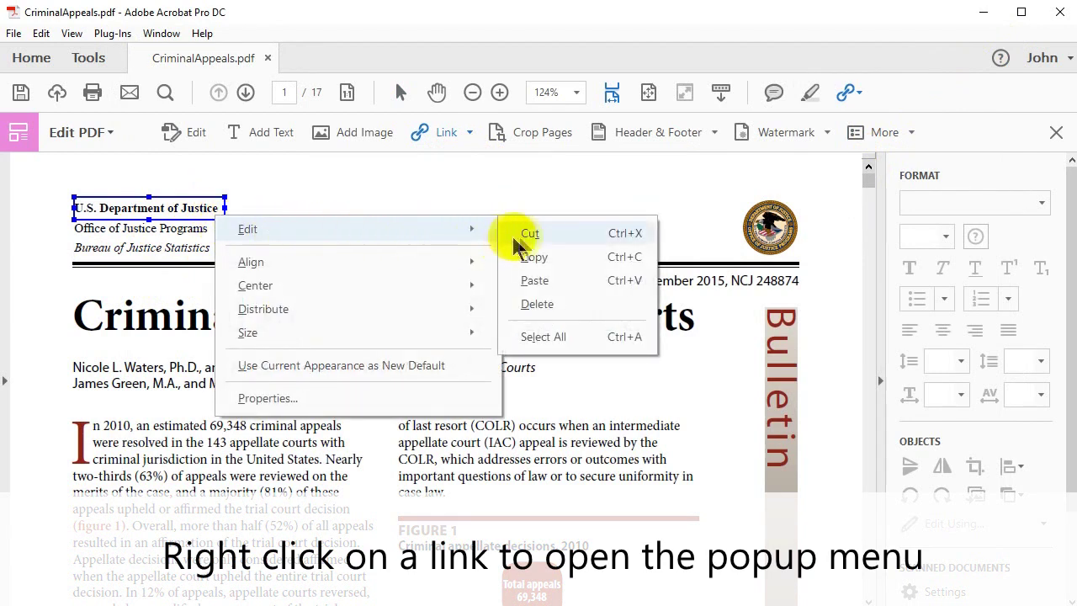
click(585, 236)
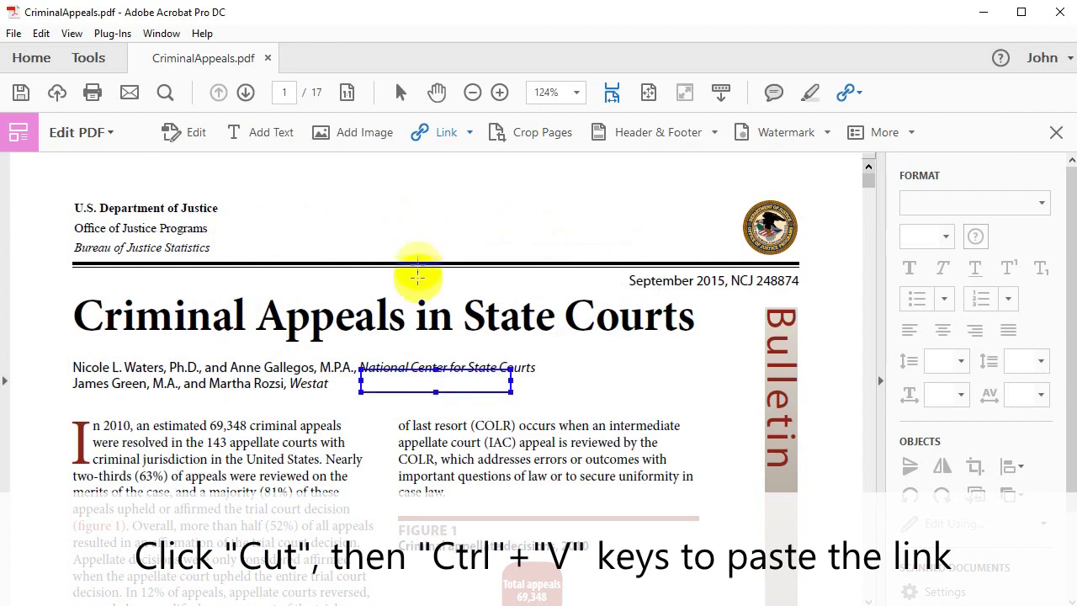
drag(450, 380, 169, 211)
- Copy the header link, paste a duplicate beside the seal, then delete it
right_click(169, 212)
mouse_move(349, 240)
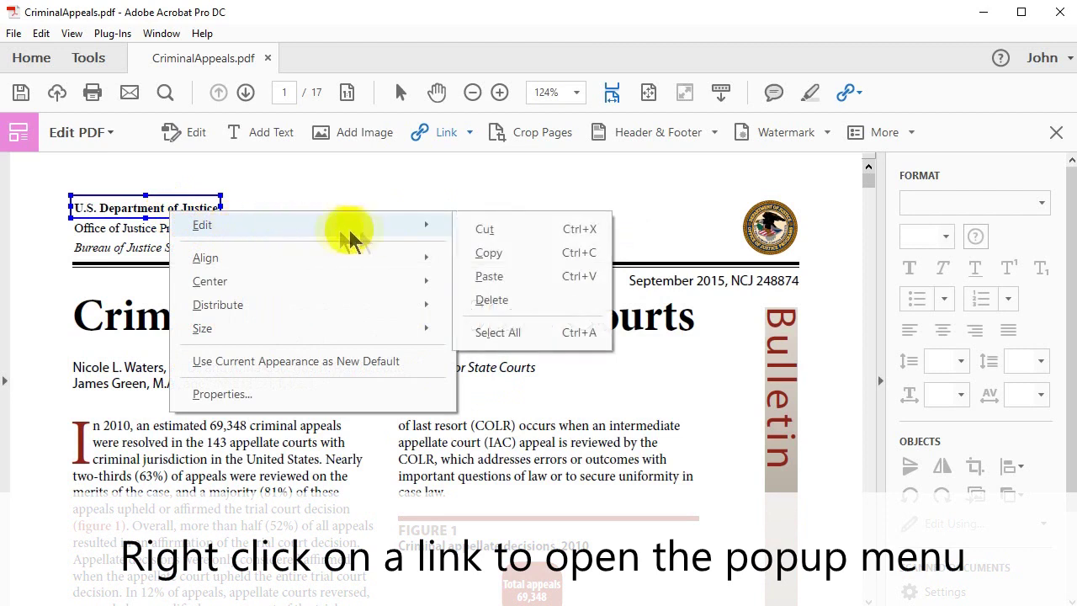
click(497, 252)
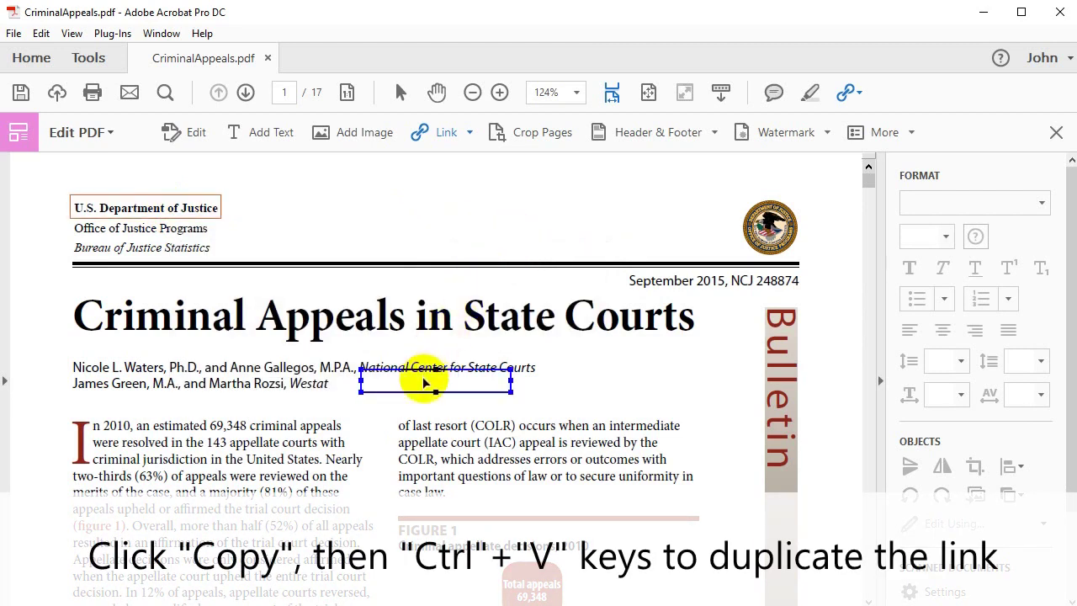
key(ctrl+v)
drag(436, 380, 743, 228)
right_click(798, 244)
mouse_move(824, 250)
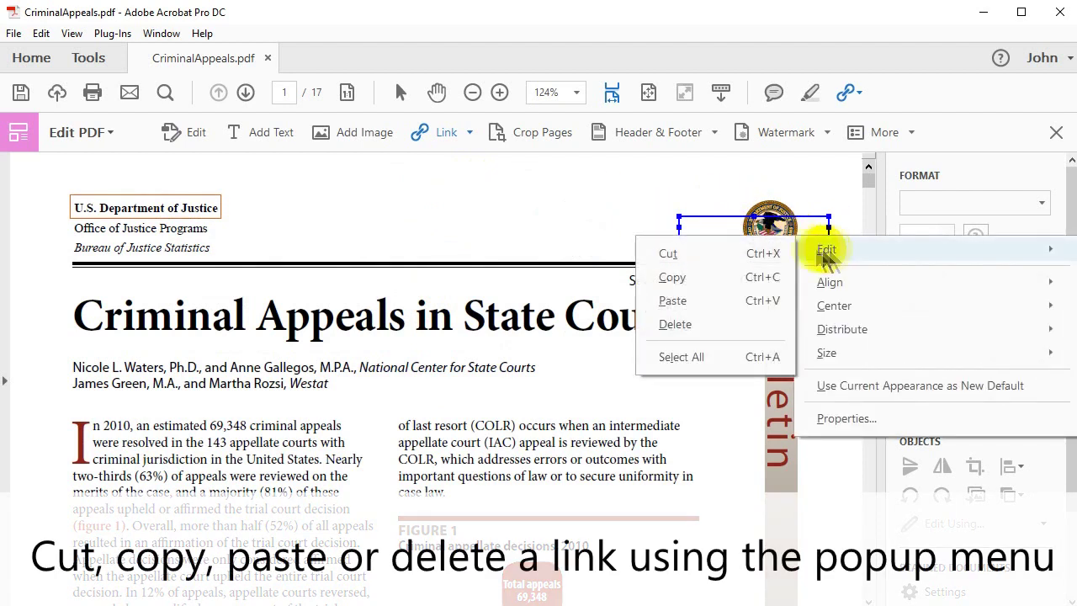
click(697, 325)
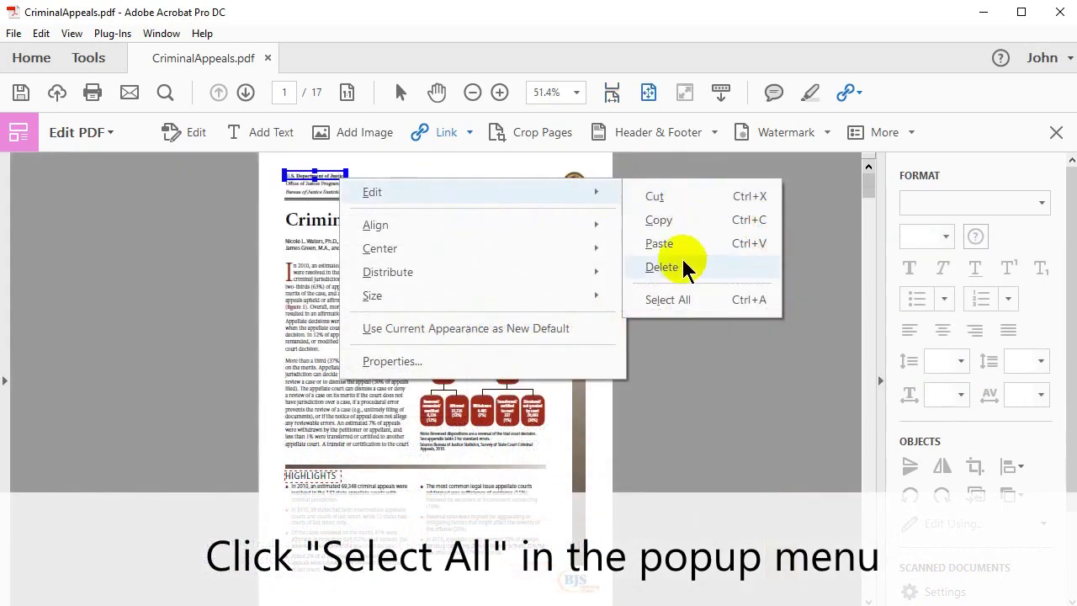
- Select all links on the page and align them along their top edges
click(673, 300)
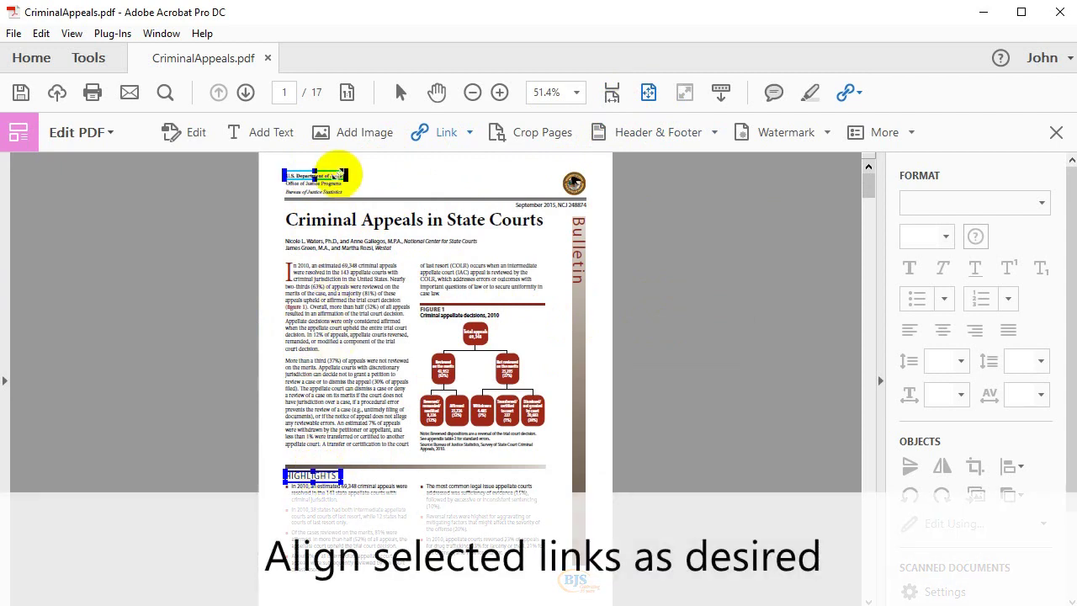
right_click(338, 177)
mouse_move(438, 230)
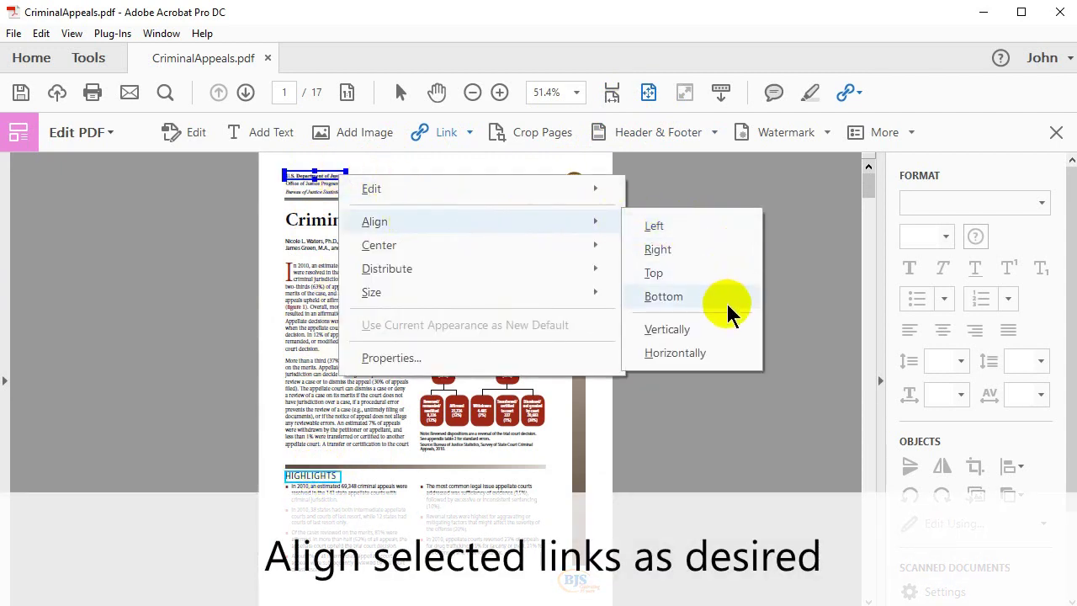
click(711, 274)
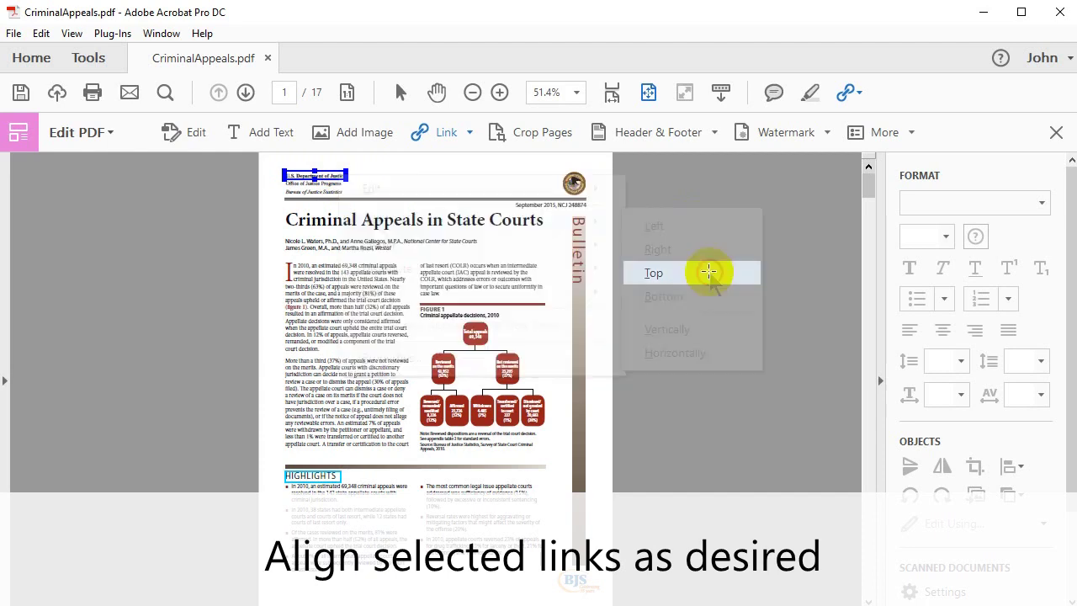
- Centre the header link both horizontally and vertically on the page, then fit the page
key(ctrl+2)
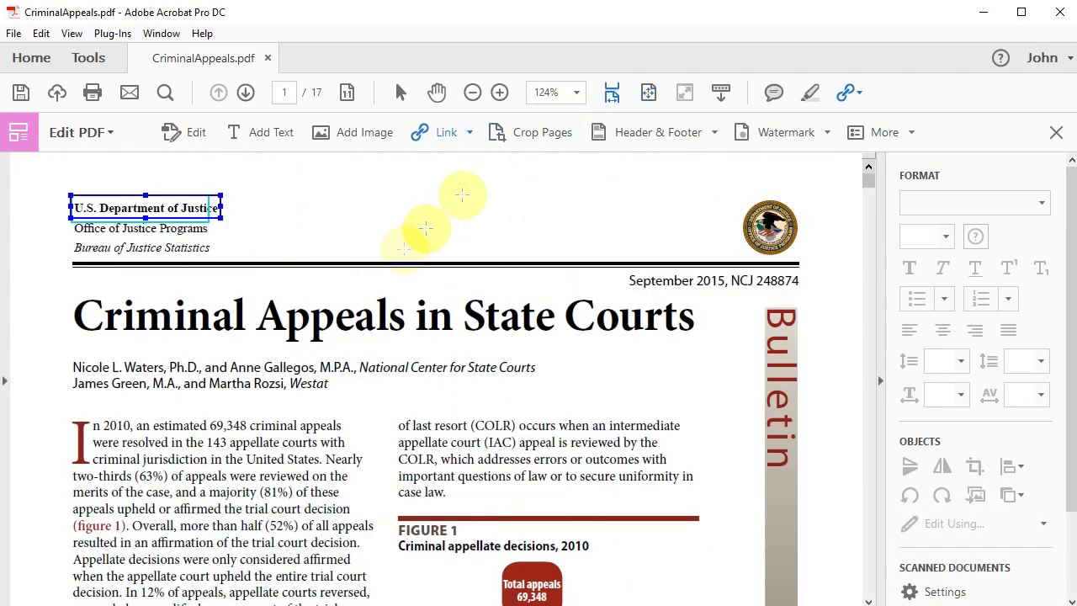
right_click(217, 207)
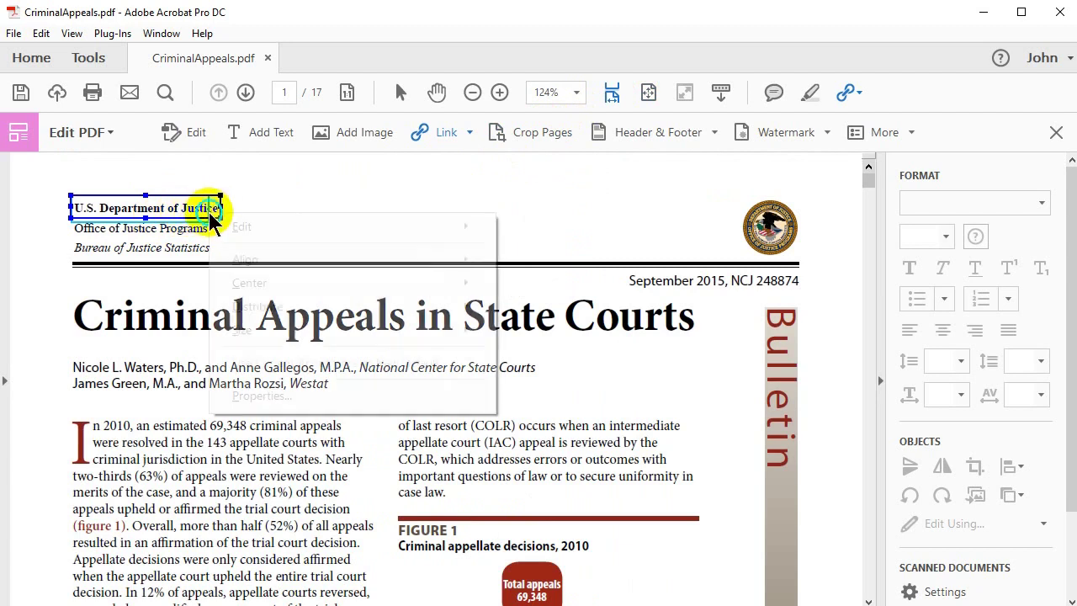
mouse_move(284, 260)
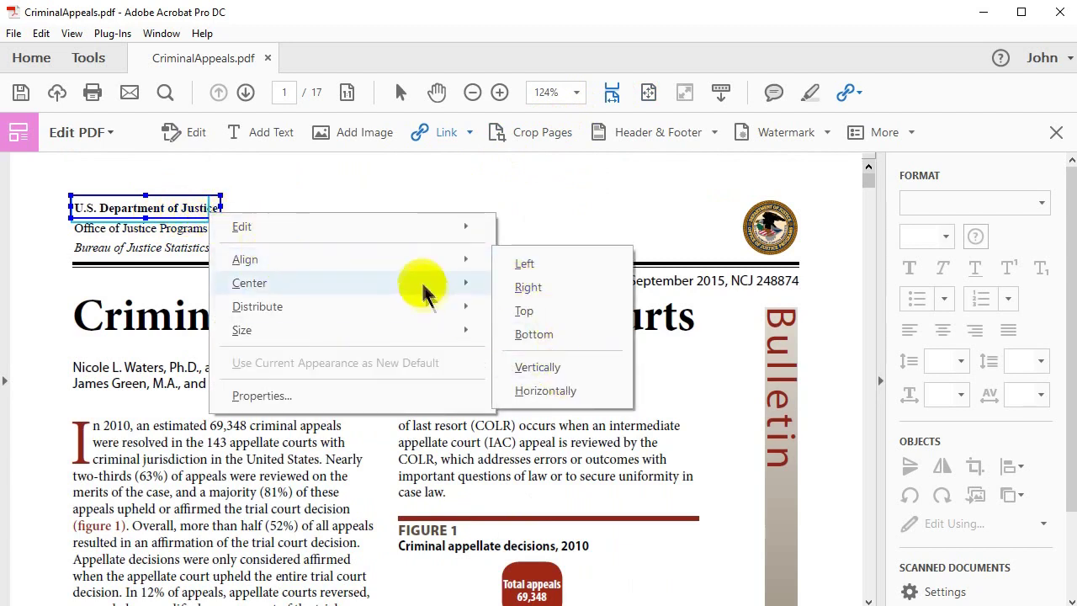
mouse_move(458, 283)
click(528, 335)
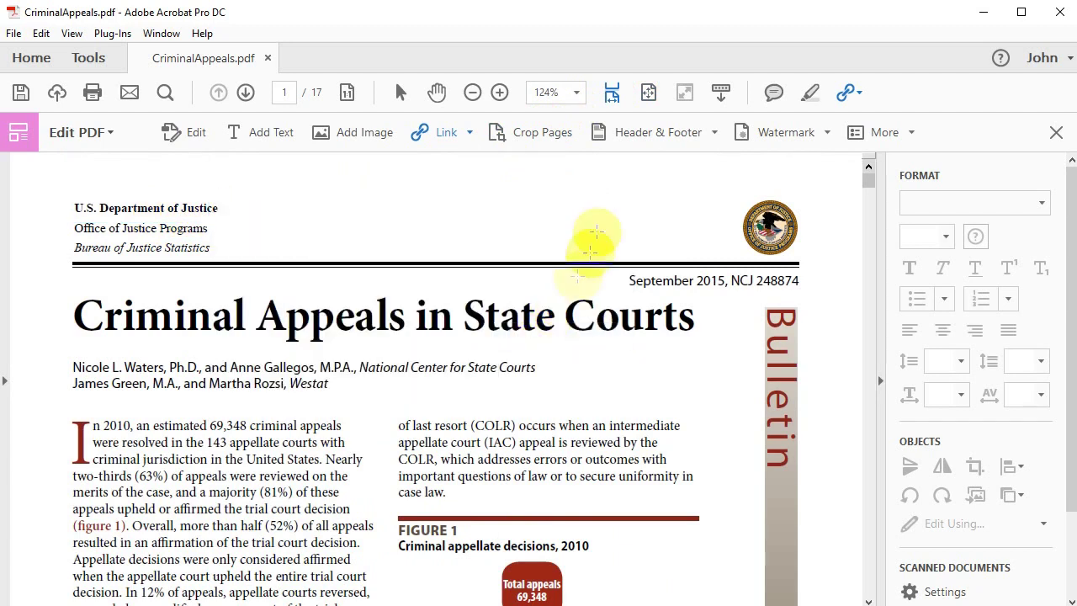
key(ctrl+0)
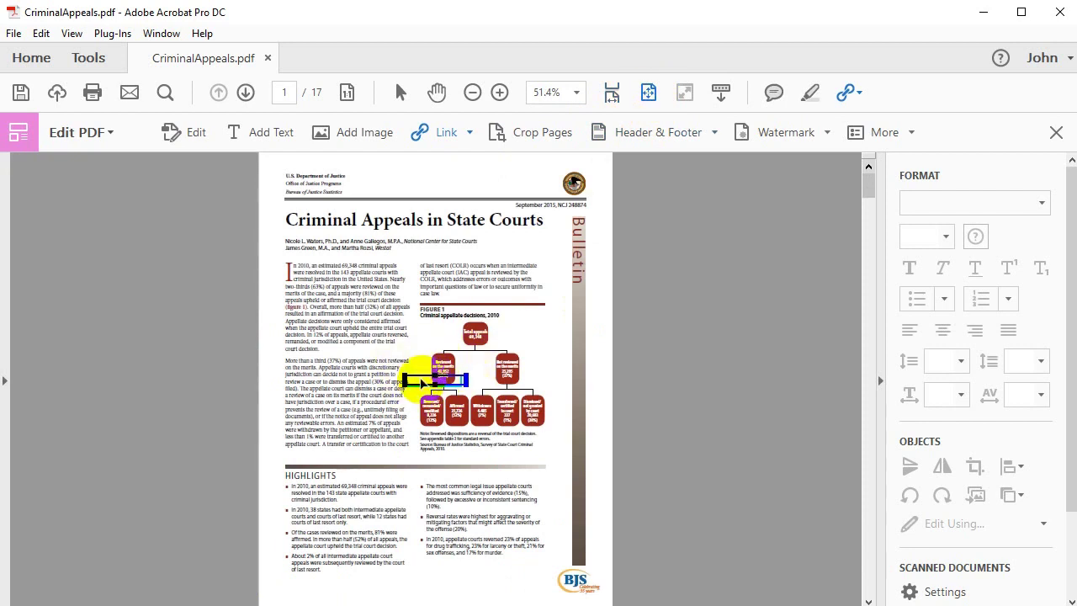
- Move the link into the header, give both links the same width and height, and place it right of the header text
drag(410, 345, 296, 191)
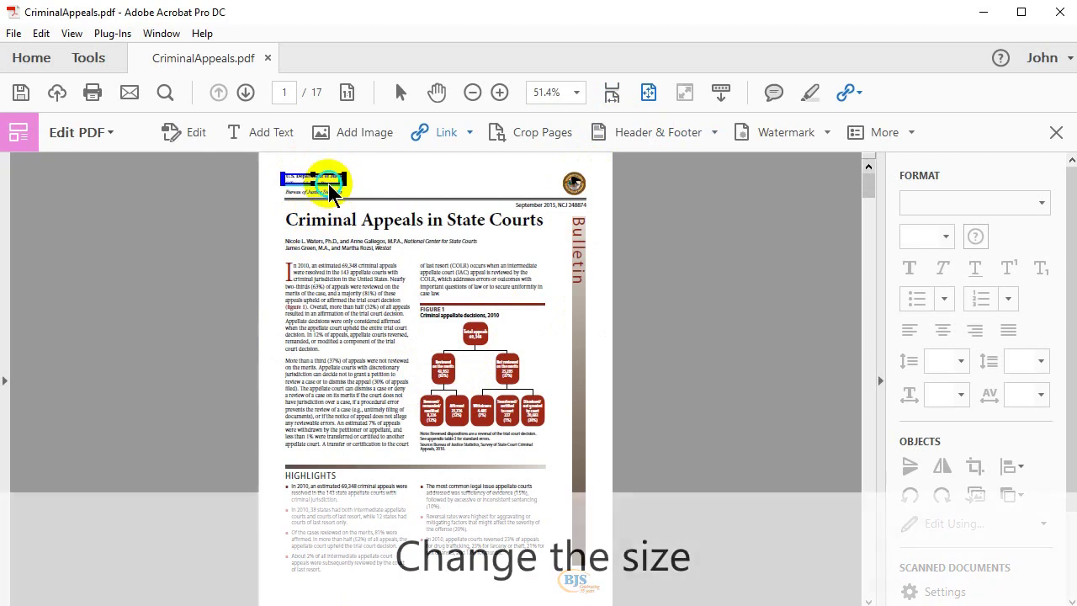
right_click(328, 186)
mouse_move(425, 308)
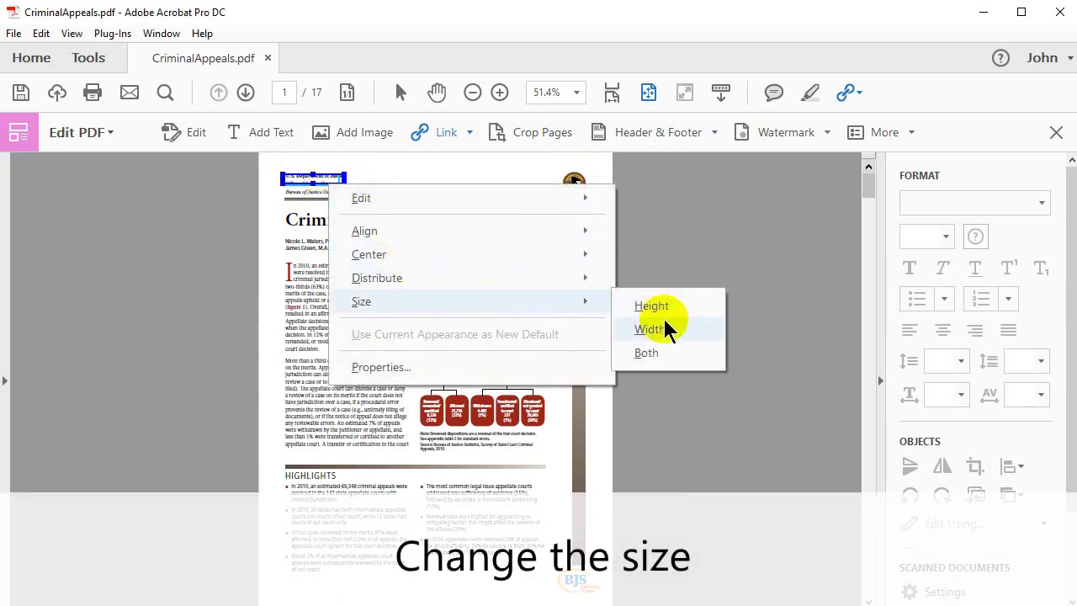
click(656, 357)
drag(328, 182, 399, 180)
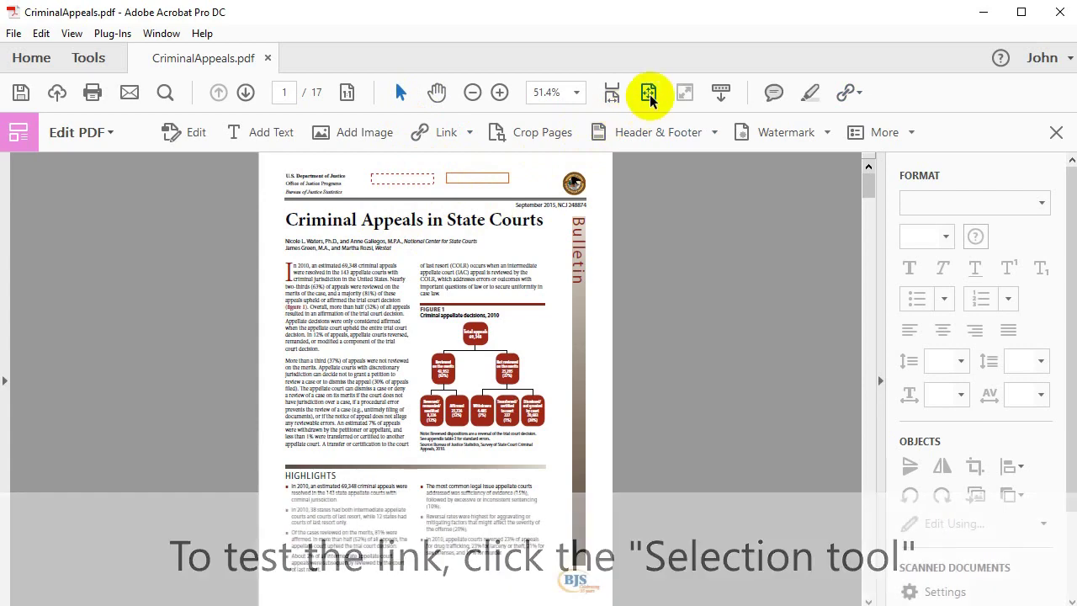
- At fit-width zoom, test that the header link opens justice.gov, then close the browser
click(614, 92)
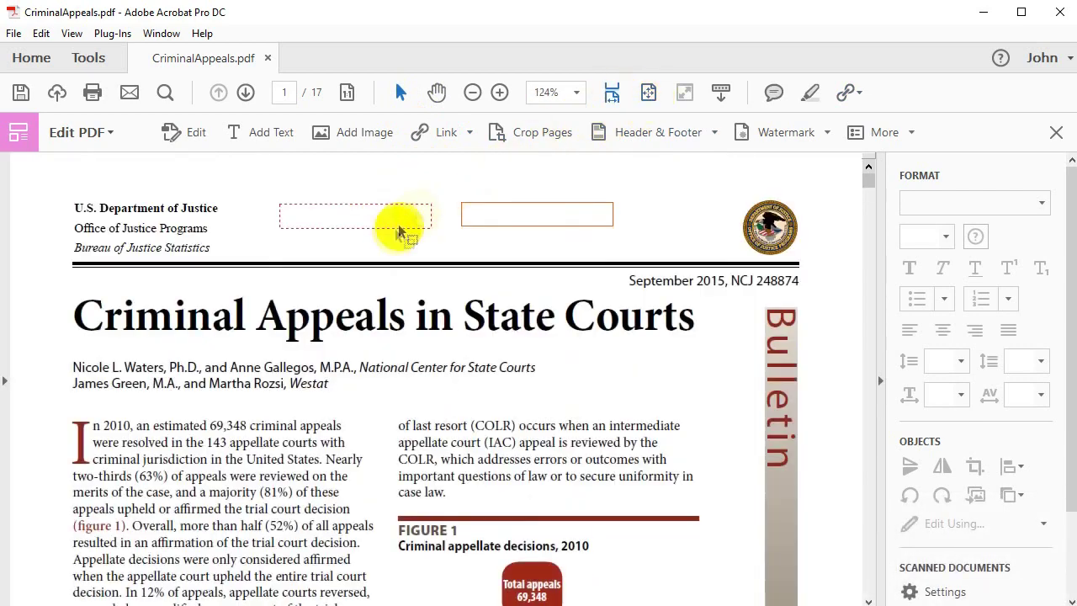
click(483, 220)
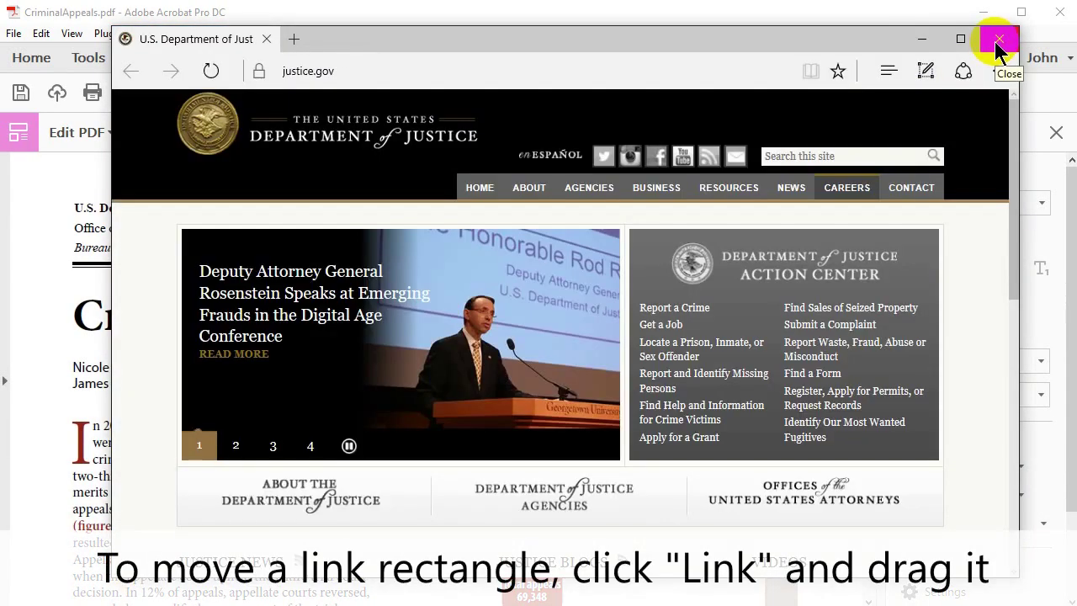
click(1000, 39)
- Return to link editing, move the rectangle onto 'U.S. Department of Justice', and select the other header link
click(434, 132)
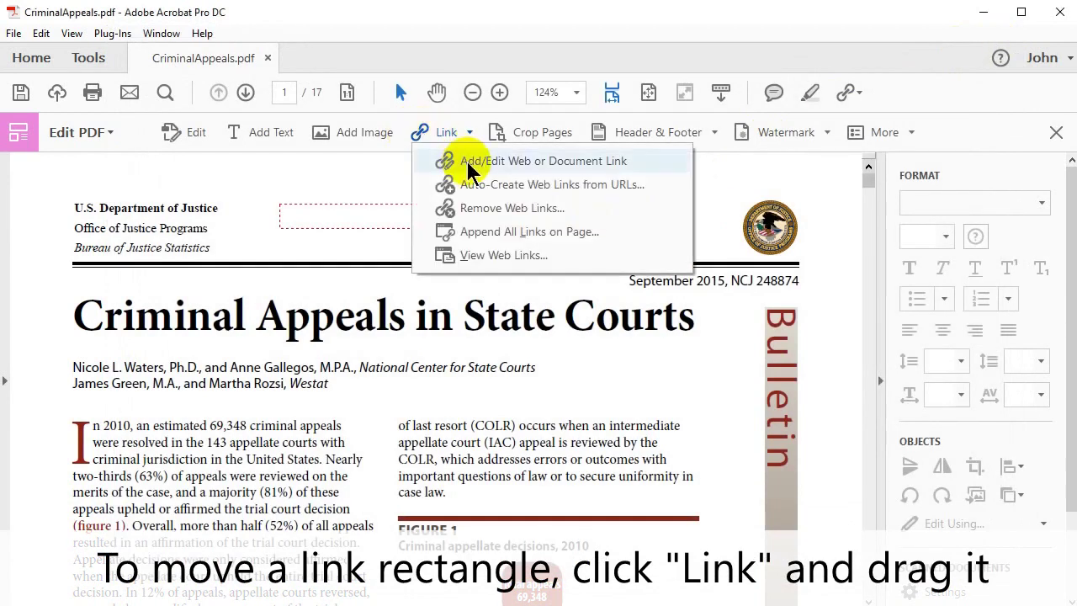
click(470, 164)
drag(529, 216, 137, 209)
click(648, 91)
click(399, 179)
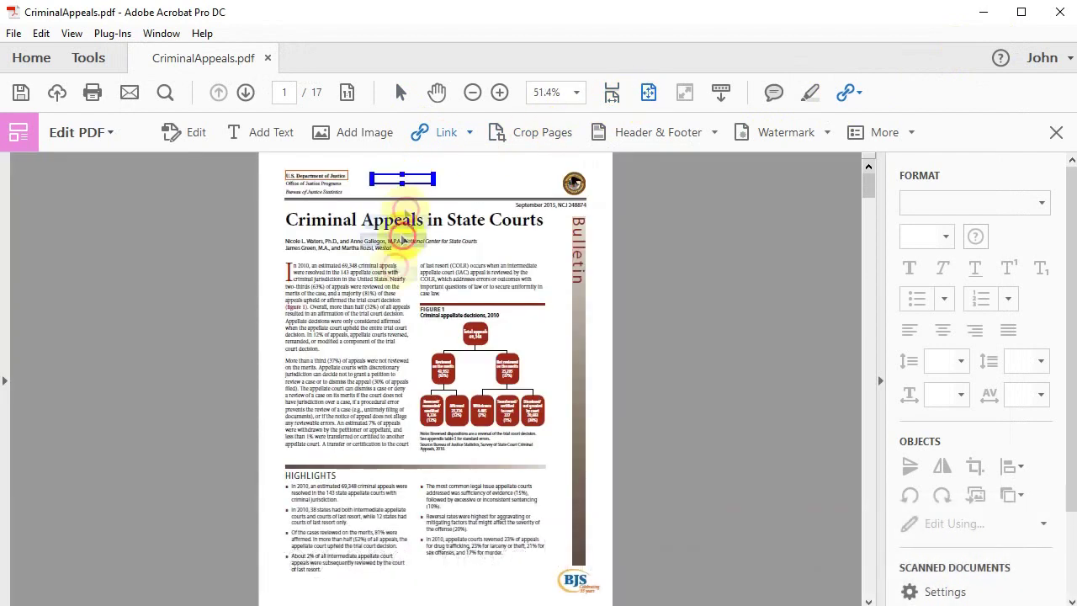
- Open the Properties of the HIGHLIGHTS link to review its appearance
click(317, 481)
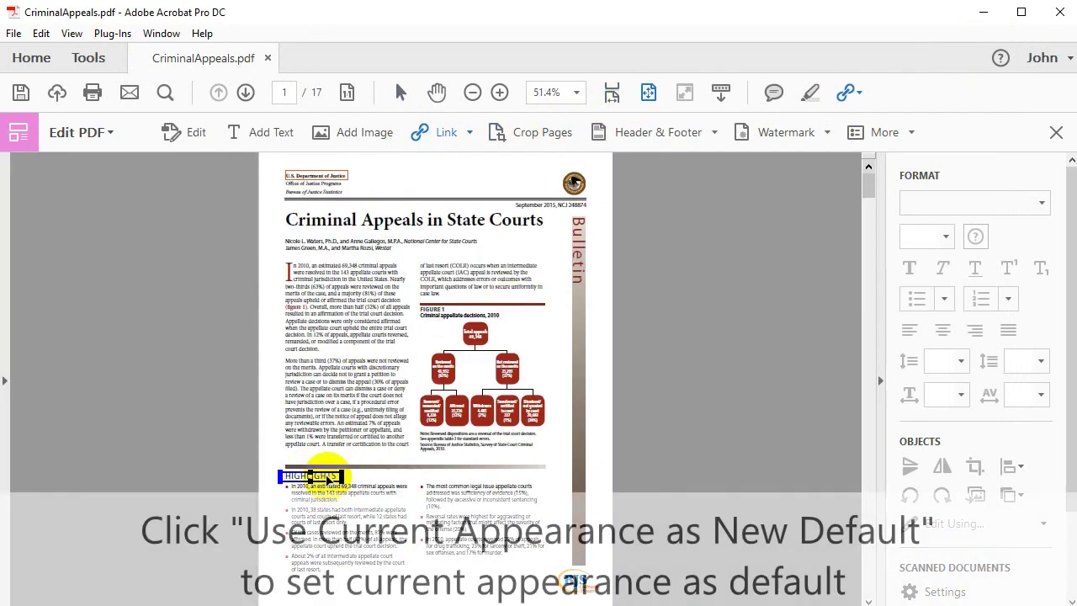
right_click(331, 483)
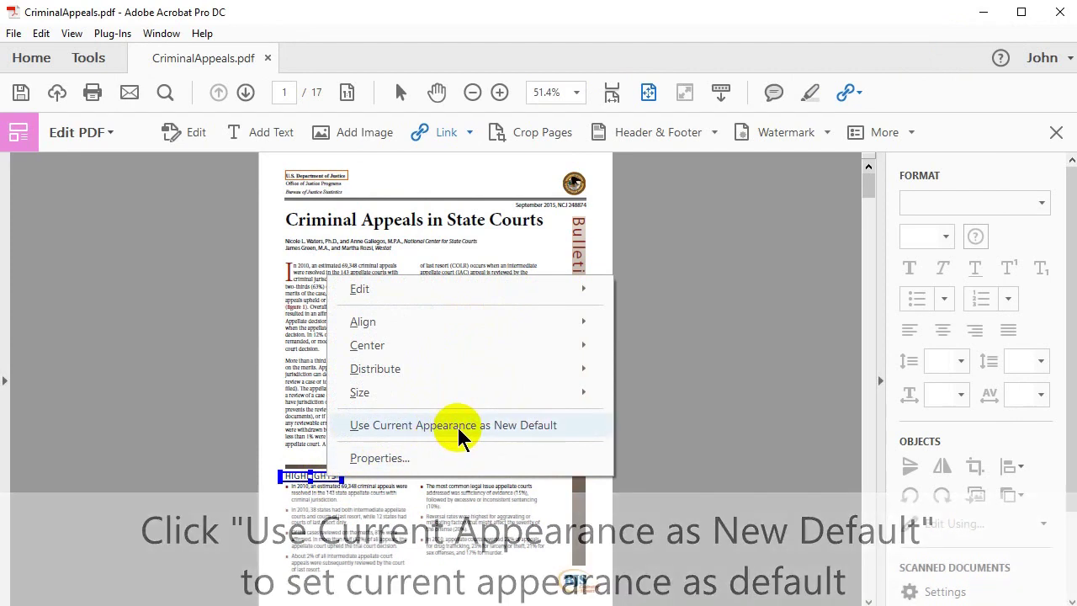
click(455, 457)
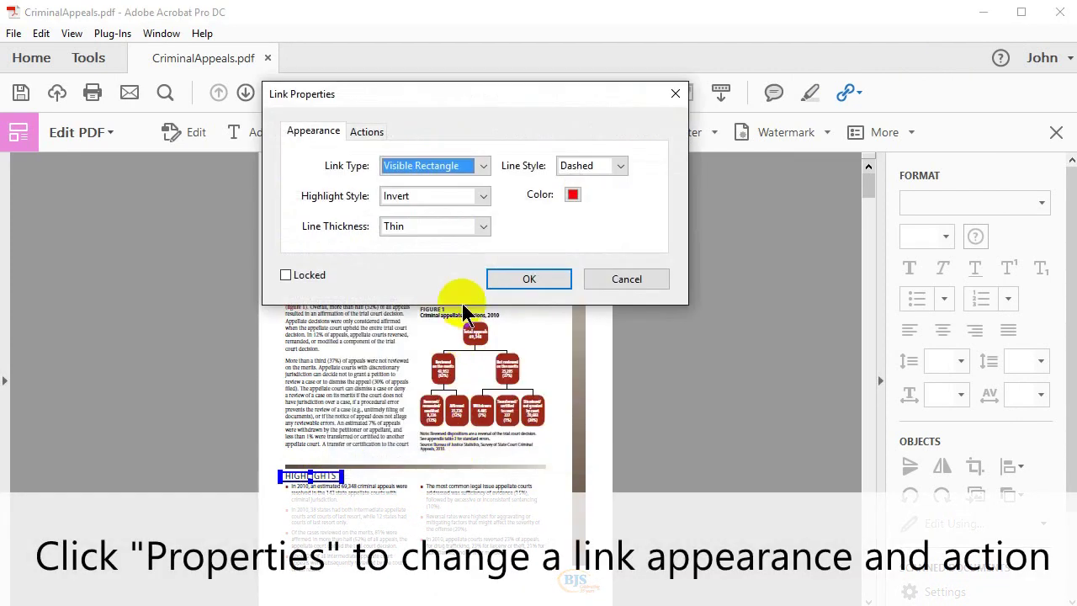
- Check the link's Open a file action and browse the Select Action types list
click(377, 135)
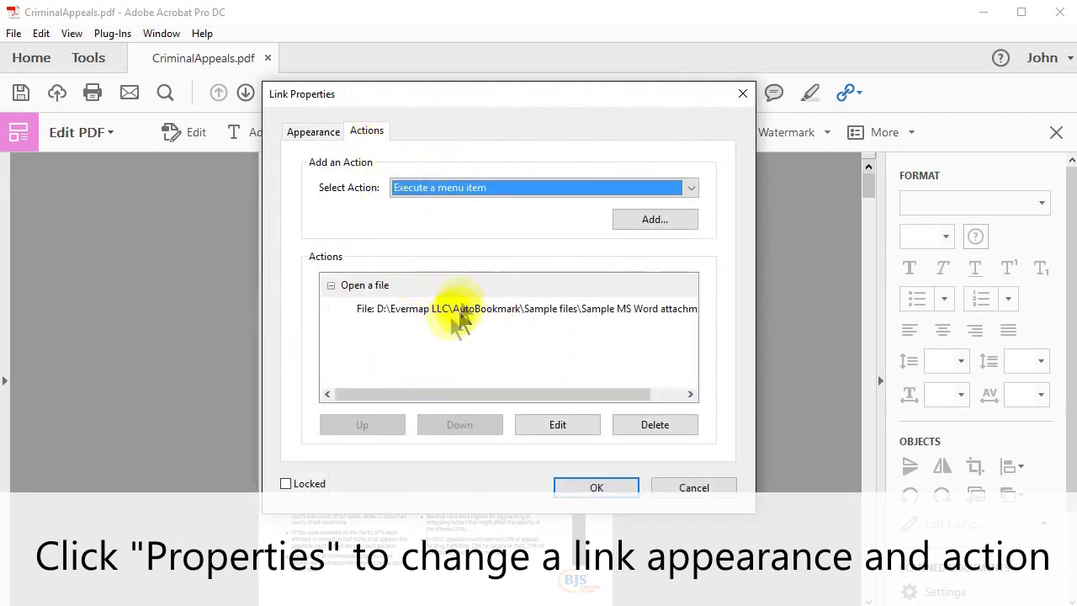
click(691, 187)
drag(690, 239, 690, 295)
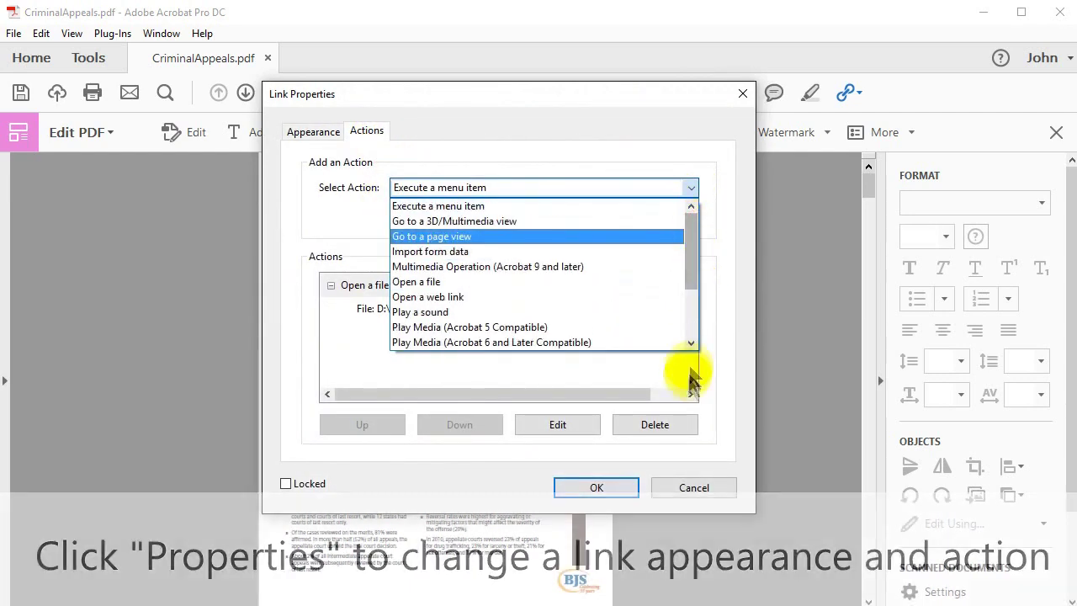
click(696, 361)
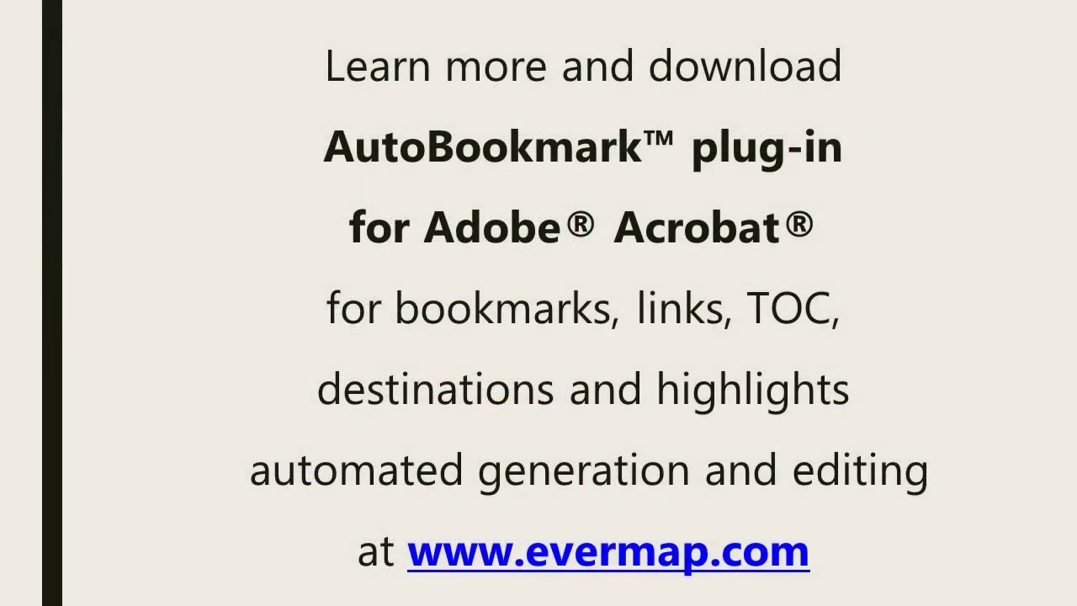